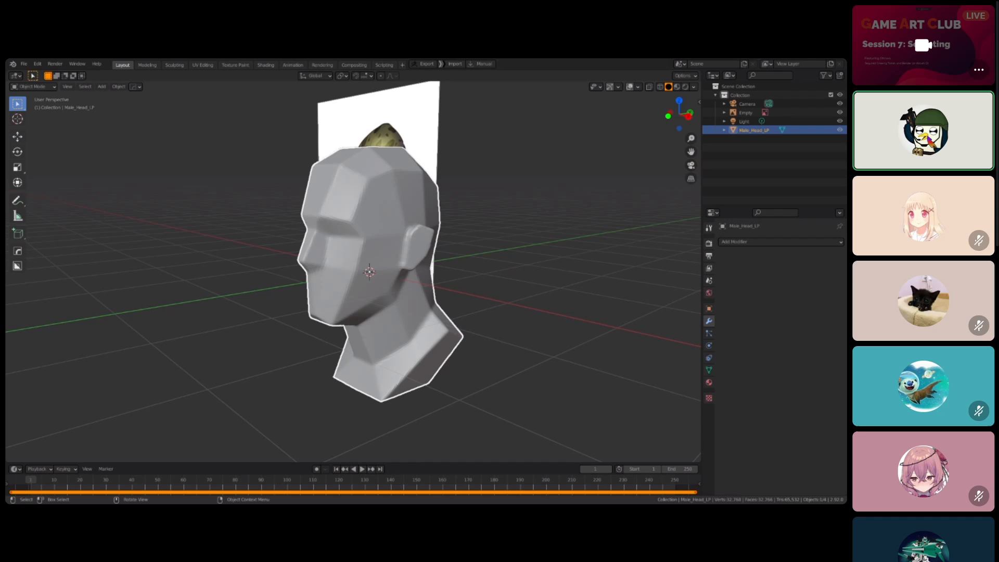
Step: Open the sculpting workspace for the base head and enable X-axis mirror symmetry
left_click(174, 65)
mouse_move(533, 264)
middle_mouse_down()
mouse_move(529, 286)
mouse_move(531, 252)
mouse_move(538, 263)
mouse_move(470, 290)
mouse_move(495, 277)
mouse_move(517, 241)
mouse_move(521, 250)
middle_mouse_up()
middle_click_drag(493, 283, 626, 348)
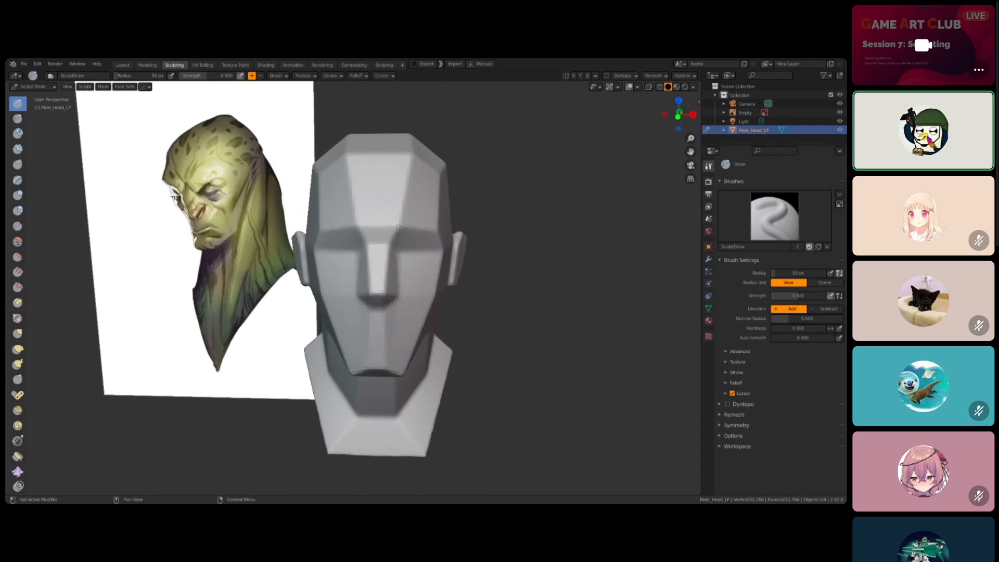
left_click(735, 425)
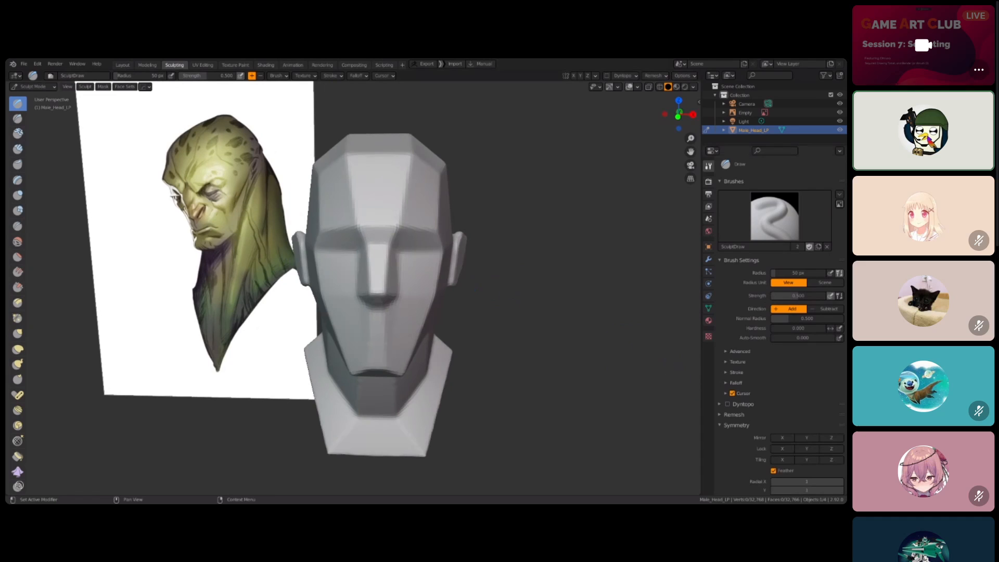
scroll(780, 312, "down", 2)
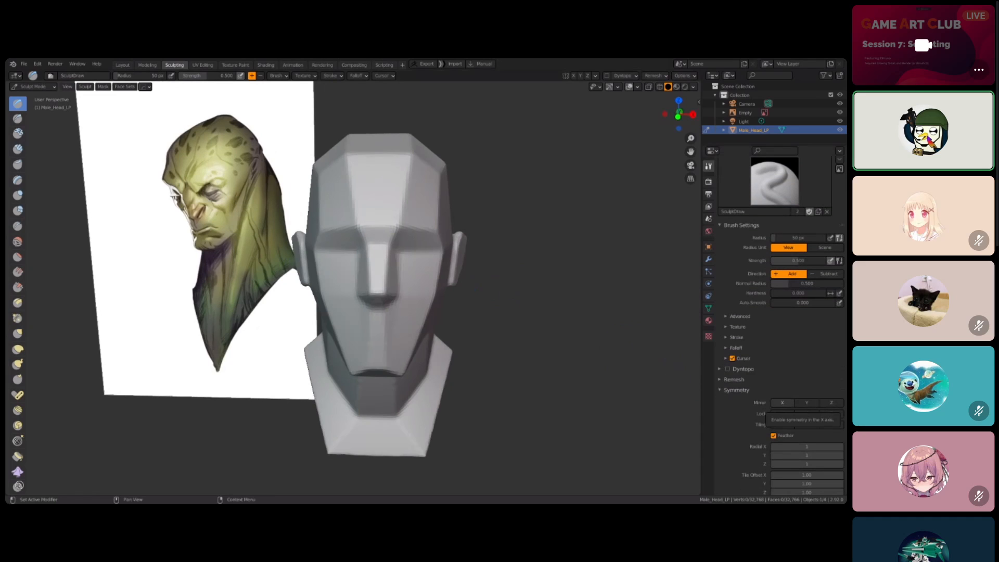
left_click(782, 402)
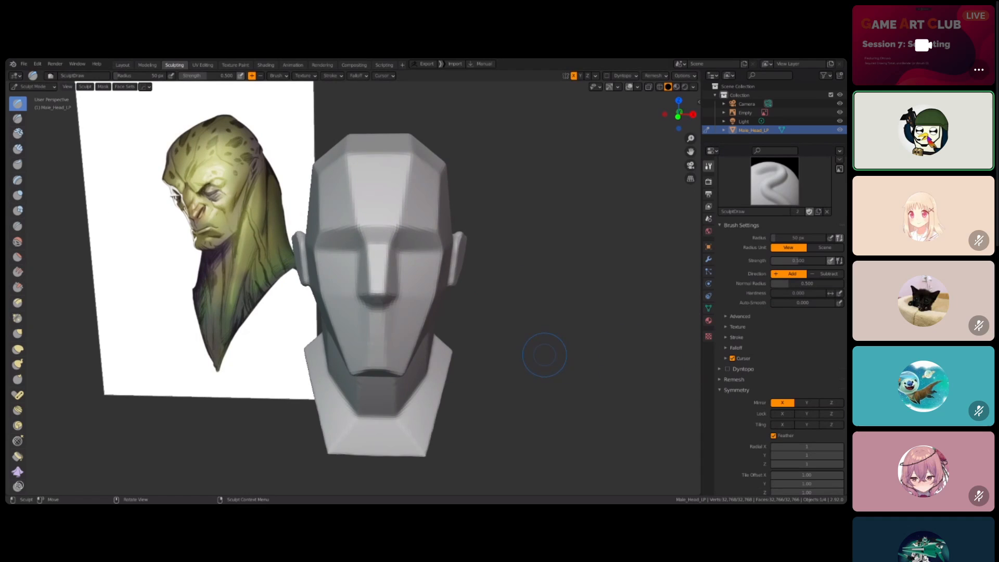
Step: Try adding Y-axis mirroring with short Draw brush strokes on the side of the forehead
mouse_move(544, 352)
middle_mouse_down()
mouse_move(577, 354)
mouse_move(368, 162)
middle_mouse_up()
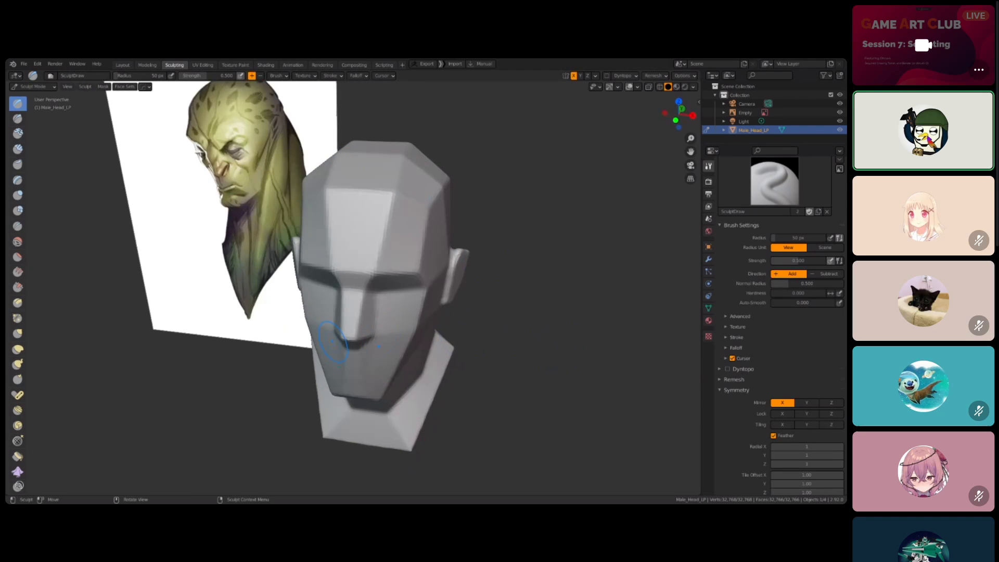
middle_click_drag(332, 341, 379, 364)
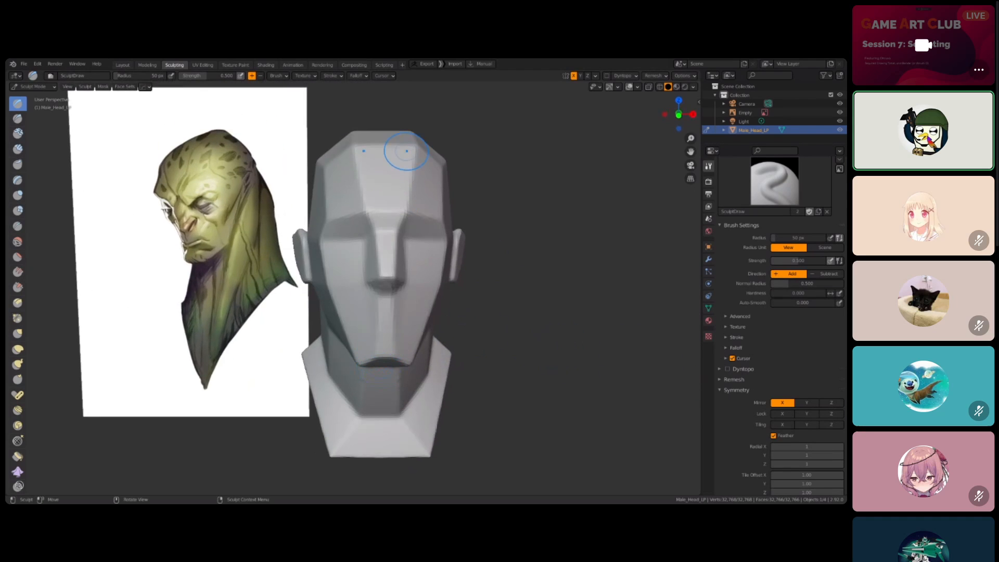
left_click(806, 402)
left_click_drag(427, 190, 427, 195)
mouse_move(427, 189)
left_mouse_down()
mouse_move(423, 202)
mouse_move(416, 197)
mouse_move(424, 201)
left_mouse_up()
key("ctrl+z")
key("ctrl+z")
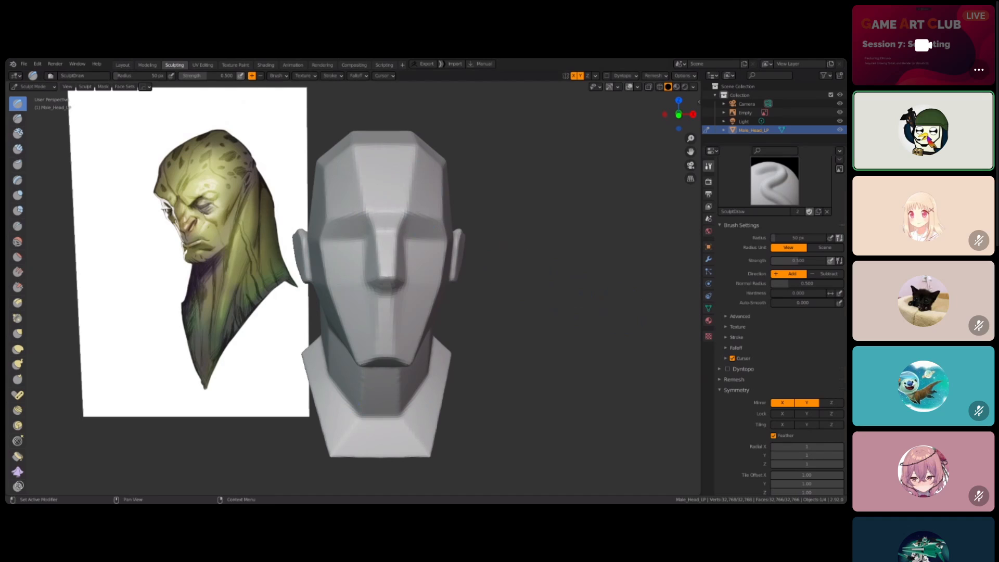
left_click(807, 403)
Step: Try building up the cheek and jaw with mirrored Draw brush strokes at a 50 px radius
mouse_move(479, 271)
middle_mouse_down()
mouse_move(372, 281)
mouse_move(391, 254)
middle_mouse_up()
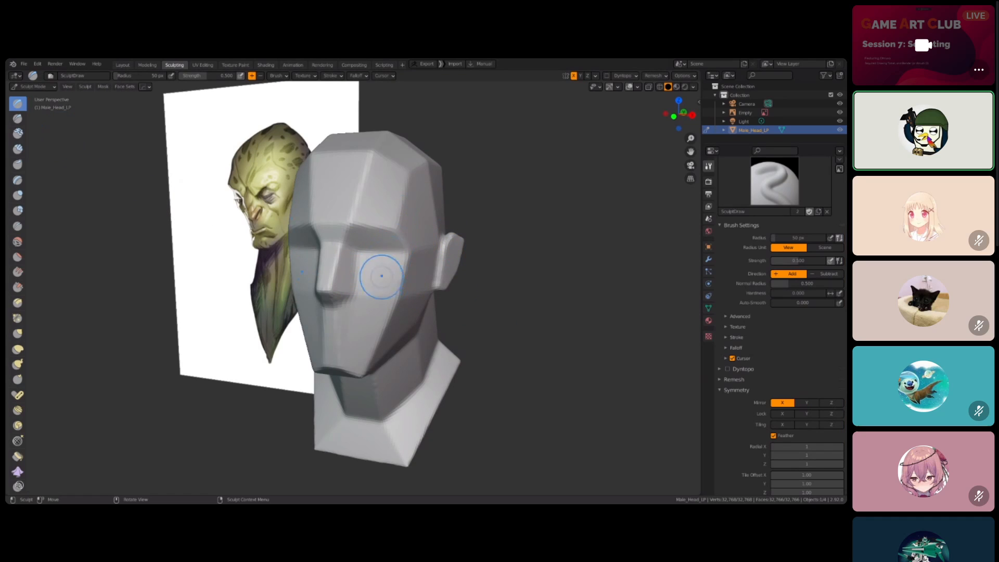
middle_click_drag(512, 238, 457, 255)
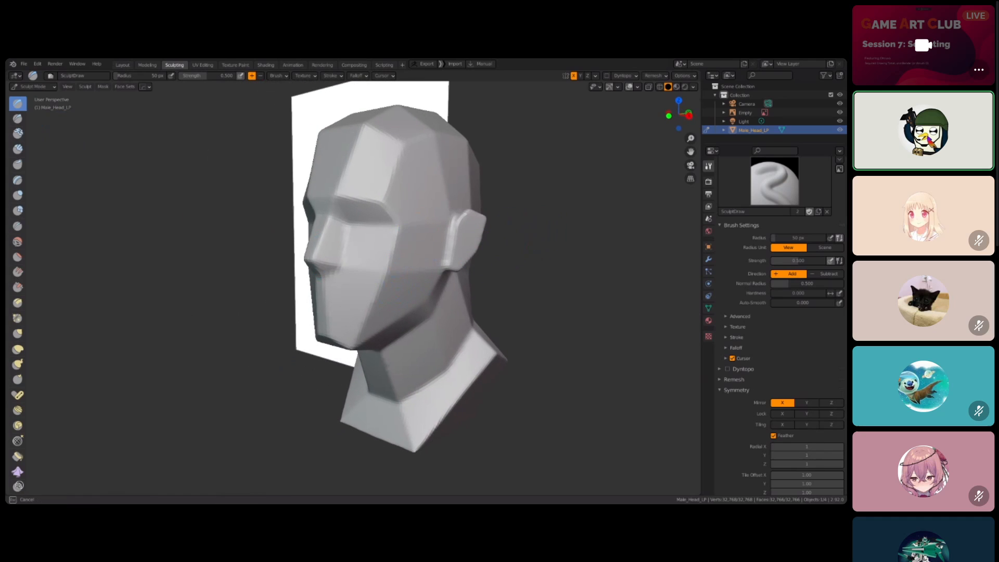
left_click_drag(413, 237, 374, 313)
left_click_drag(421, 260, 363, 327)
left_click_drag(416, 284, 386, 316)
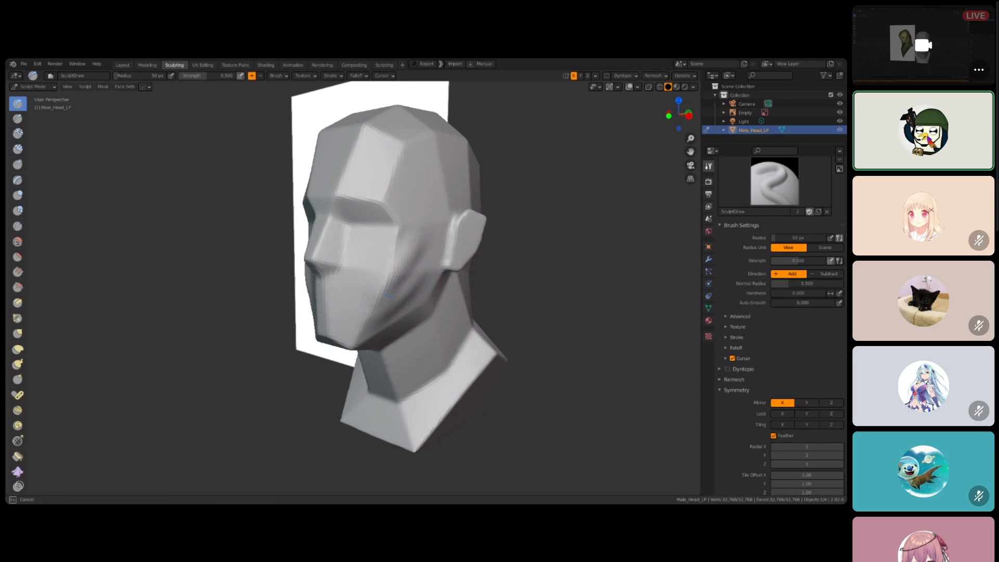
left_click_drag(407, 255, 384, 297)
middle_click_drag(477, 243, 499, 243)
left_click_drag(425, 238, 413, 269)
left_click_drag(424, 240, 400, 294)
left_click_drag(416, 266, 390, 312)
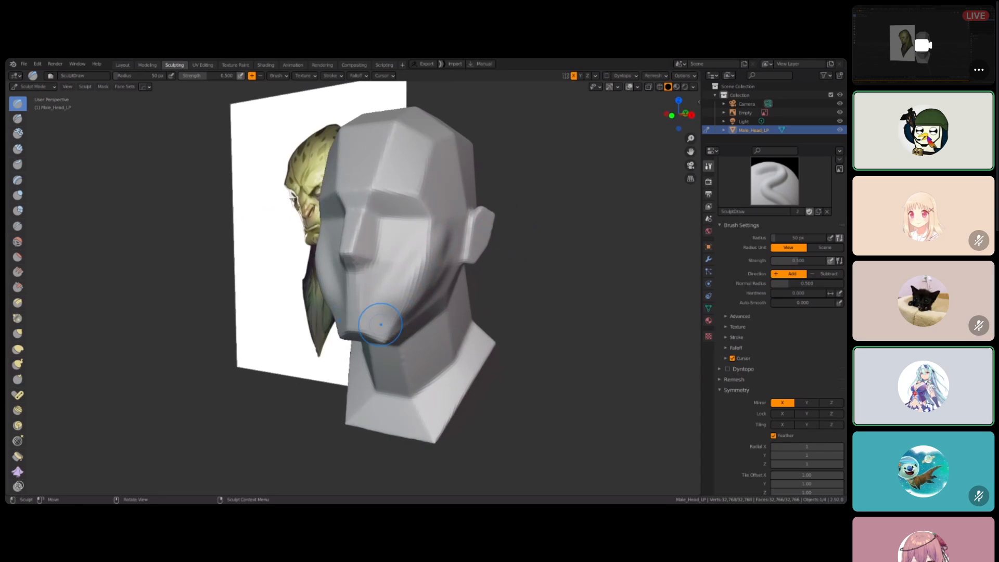
Step: Undo all the Draw brush strokes on the cheek and jaw
key("ctrl+z")
key("ctrl+z")
key("ctrl+z")
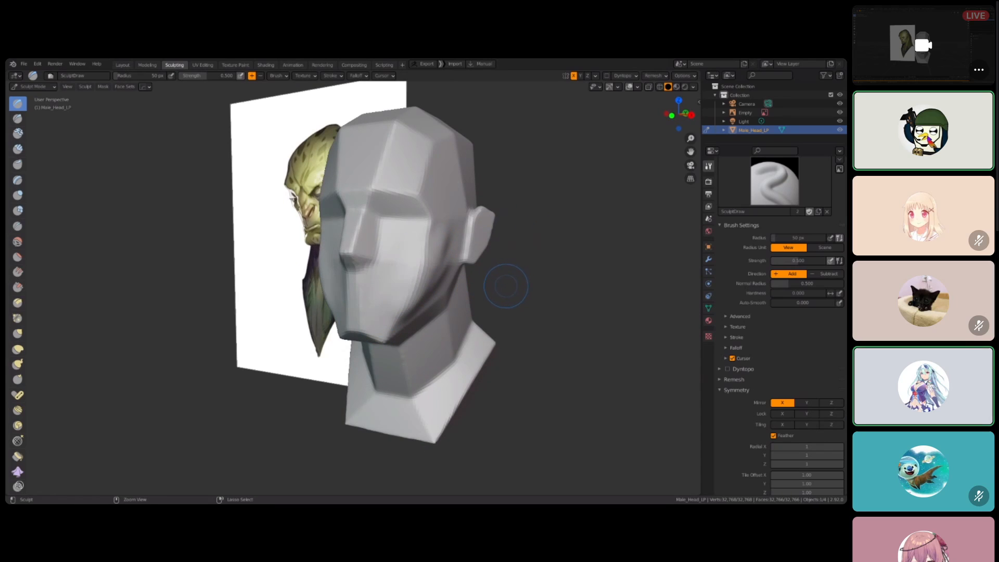
key("ctrl+z")
key("ctrl+z")
key("ctrl+z")
key("ctrl+z")
key("ctrl+z")
key("ctrl+z")
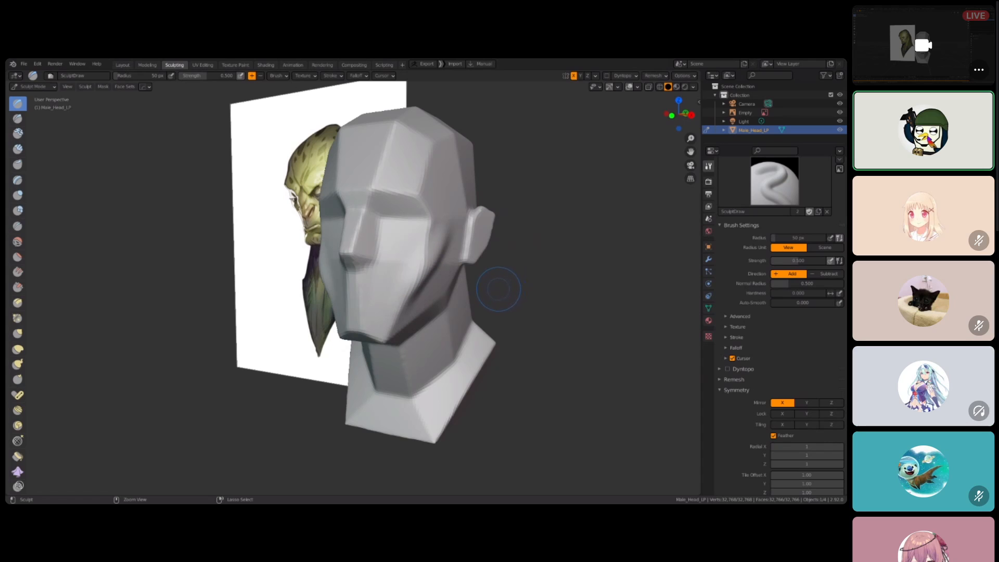
key("ctrl+z")
key("ctrl+z")
key("ctrl+z")
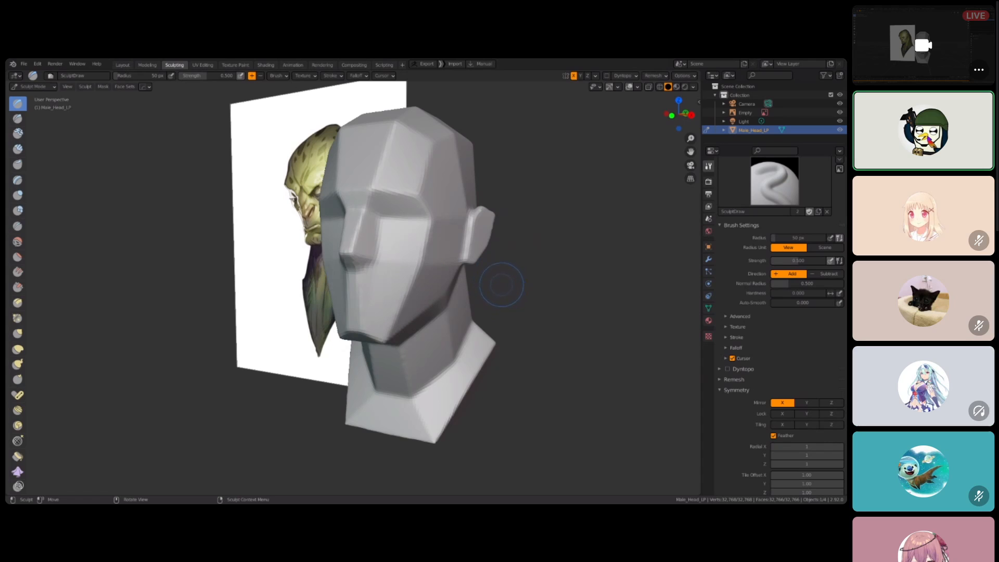
Step: Build up the cheekbone with Clay Strips strokes at a 55 px radius and smooth them into the face
mouse_move(527, 283)
middle_mouse_down()
mouse_move(513, 286)
mouse_move(530, 291)
mouse_move(549, 276)
mouse_move(536, 277)
middle_mouse_up()
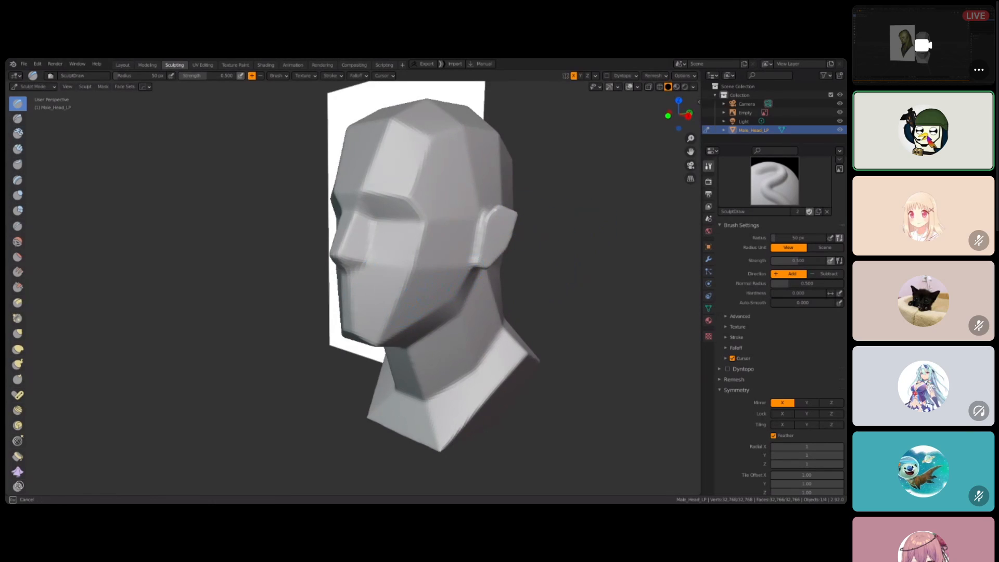
middle_click_drag(562, 234, 567, 246)
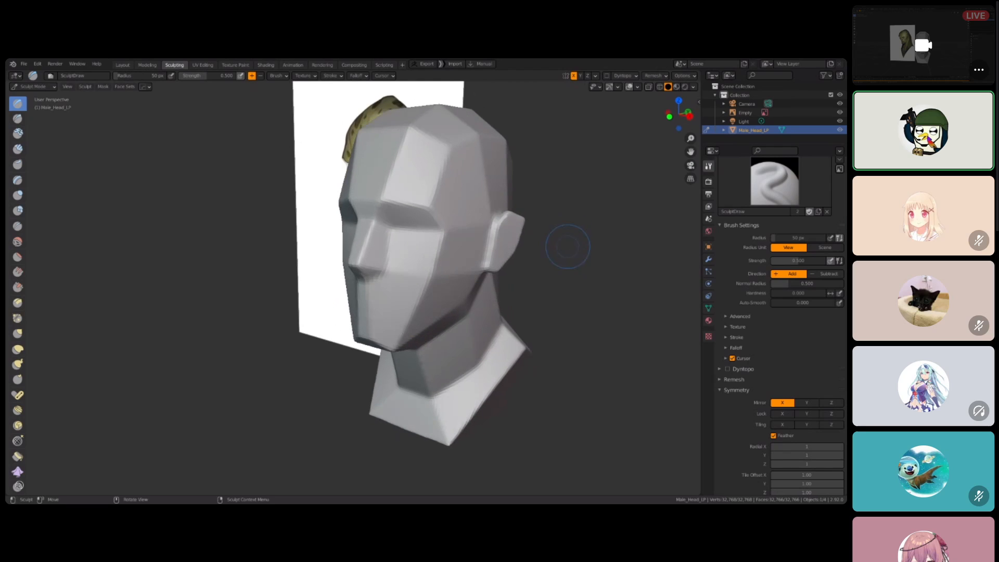
left_click(18, 149)
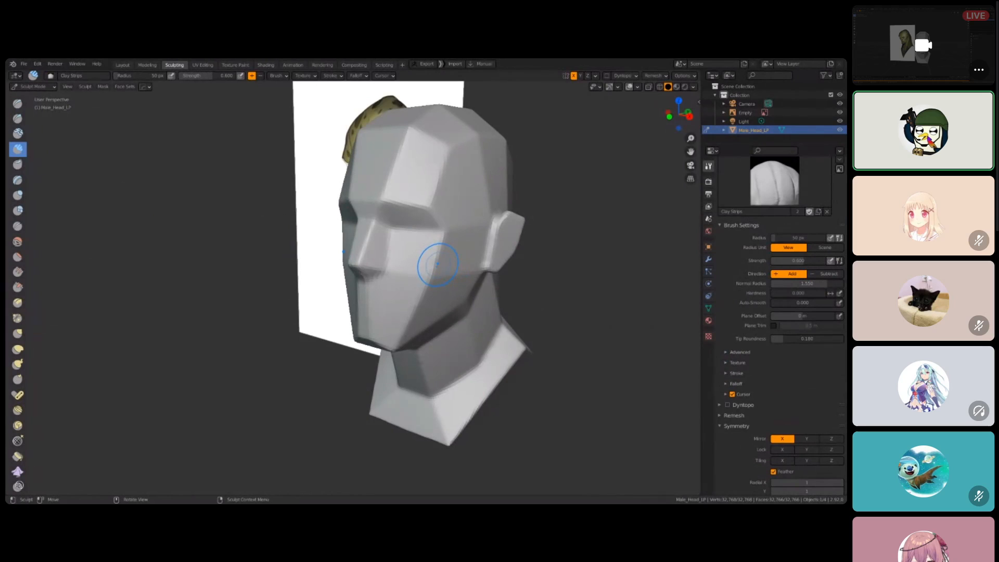
key("bracketright")
middle_click_drag(532, 285, 567, 274)
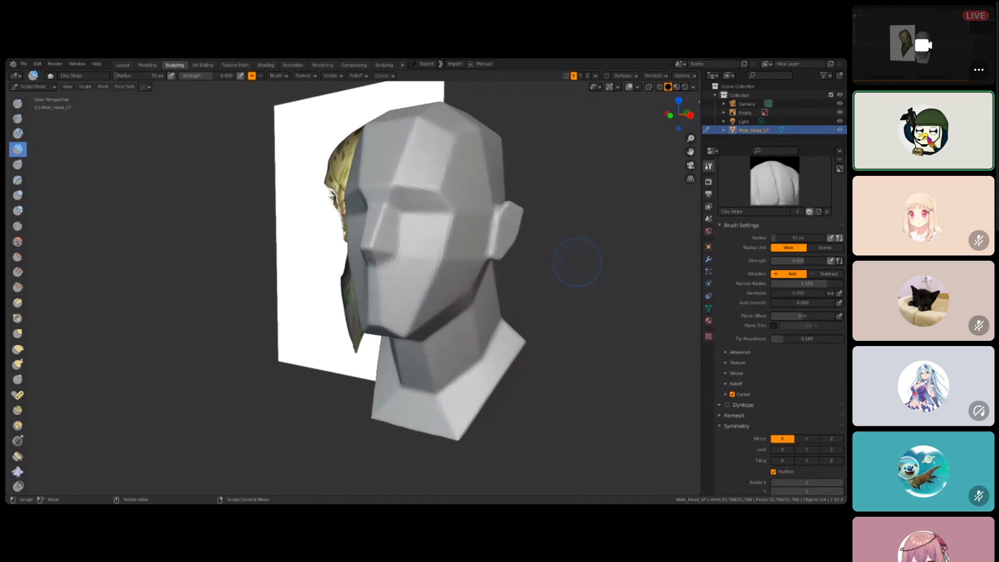
middle_click_drag(589, 264, 453, 245)
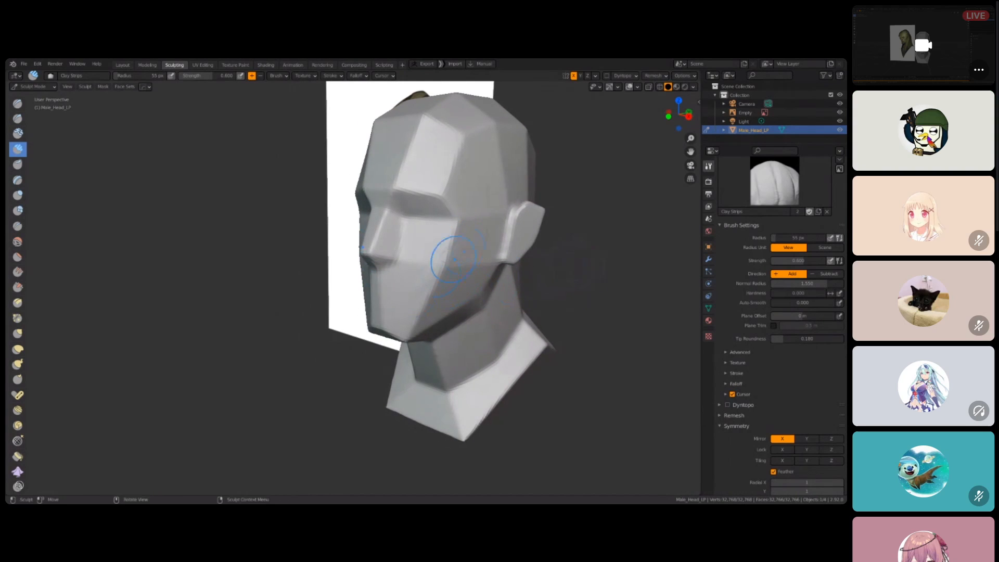
mouse_move(451, 253)
left_mouse_down()
mouse_move(424, 284)
mouse_move(469, 250)
mouse_move(425, 271)
mouse_move(468, 239)
mouse_move(418, 269)
mouse_move(472, 212)
mouse_move(457, 245)
mouse_move(465, 228)
mouse_move(462, 236)
left_mouse_up()
left_click_drag(462, 236, 439, 255)
mouse_move(440, 255)
left_mouse_down()
mouse_move(400, 261)
mouse_move(431, 264)
left_mouse_up()
middle_click_drag(483, 271, 577, 256)
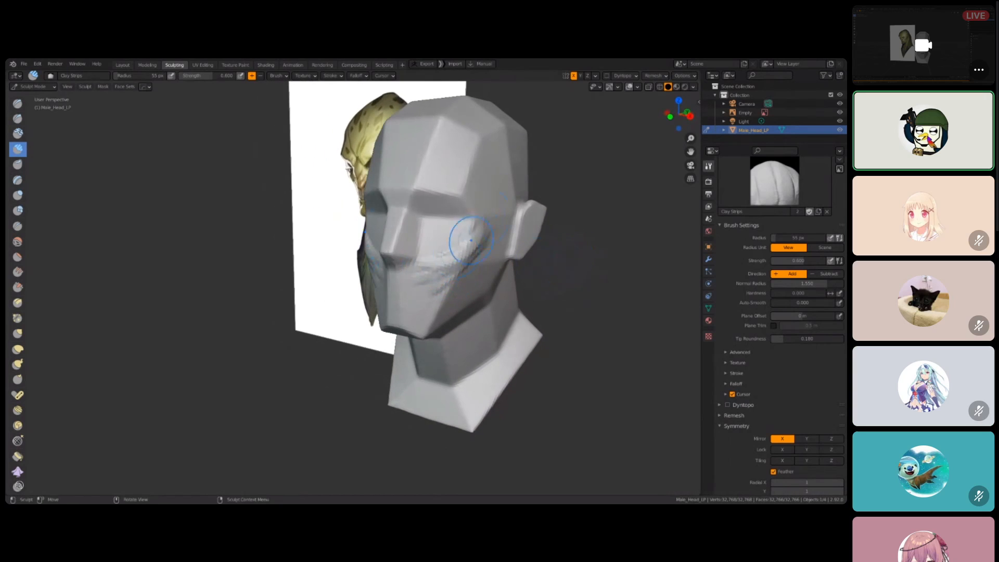
mouse_move(485, 221)
left_mouse_down()
mouse_move(431, 260)
mouse_move(444, 289)
mouse_move(413, 273)
mouse_move(469, 231)
mouse_move(464, 253)
left_mouse_up()
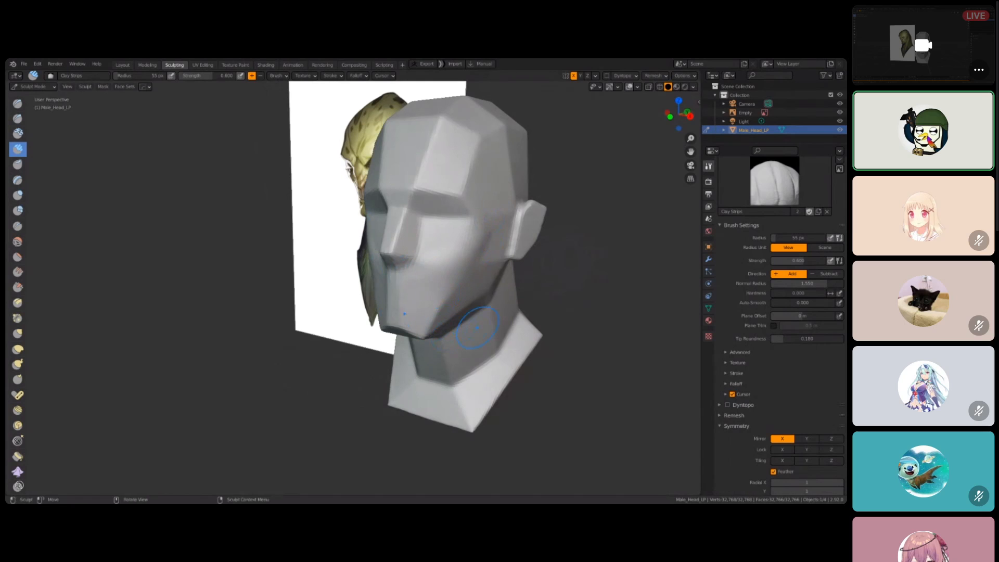
mouse_move(586, 279)
middle_mouse_down()
mouse_move(640, 284)
mouse_move(577, 289)
middle_mouse_up()
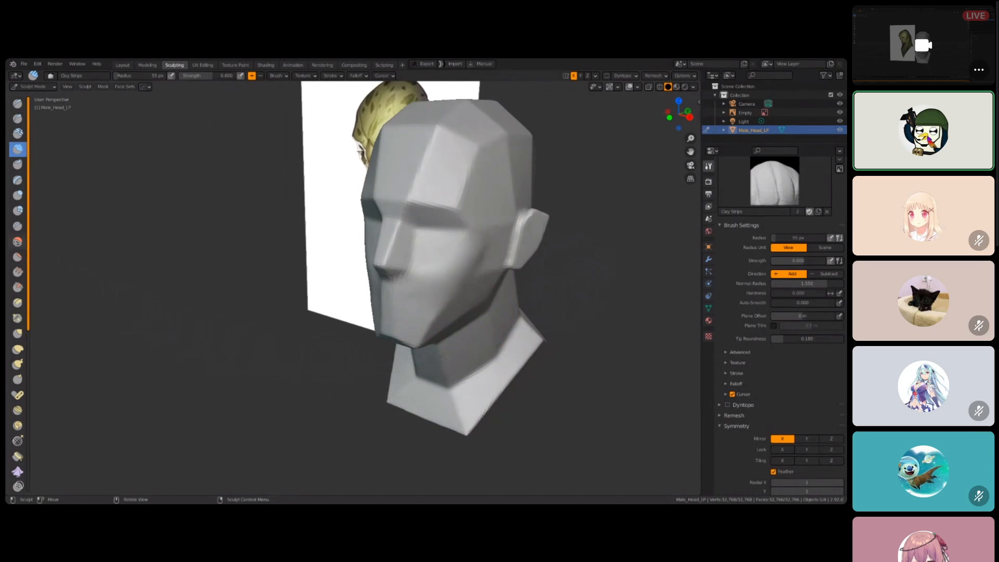
Step: Layer more Clay Strips strokes from the cheekbone toward the nose and smooth the added volume
left_click(18, 241)
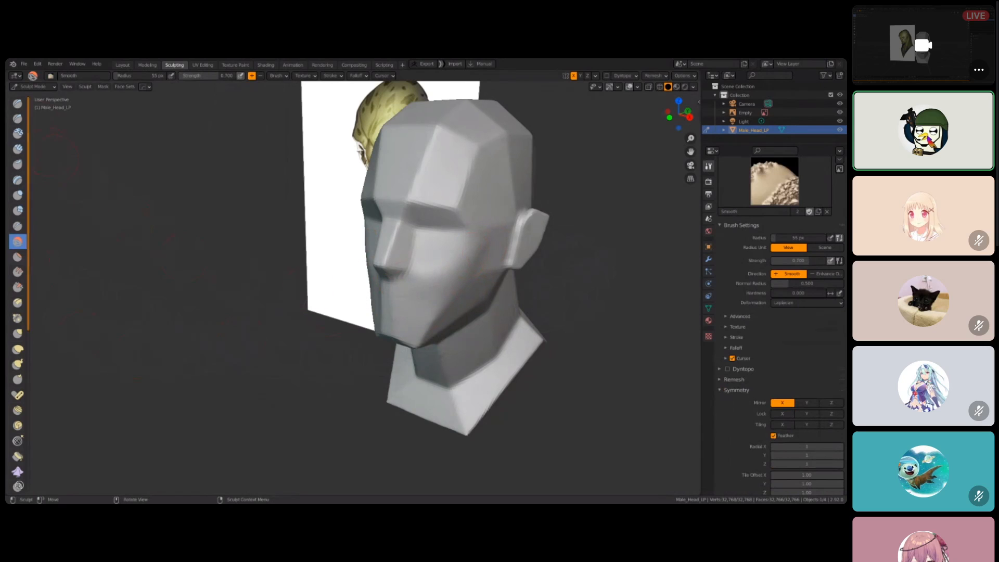
left_click(17, 149)
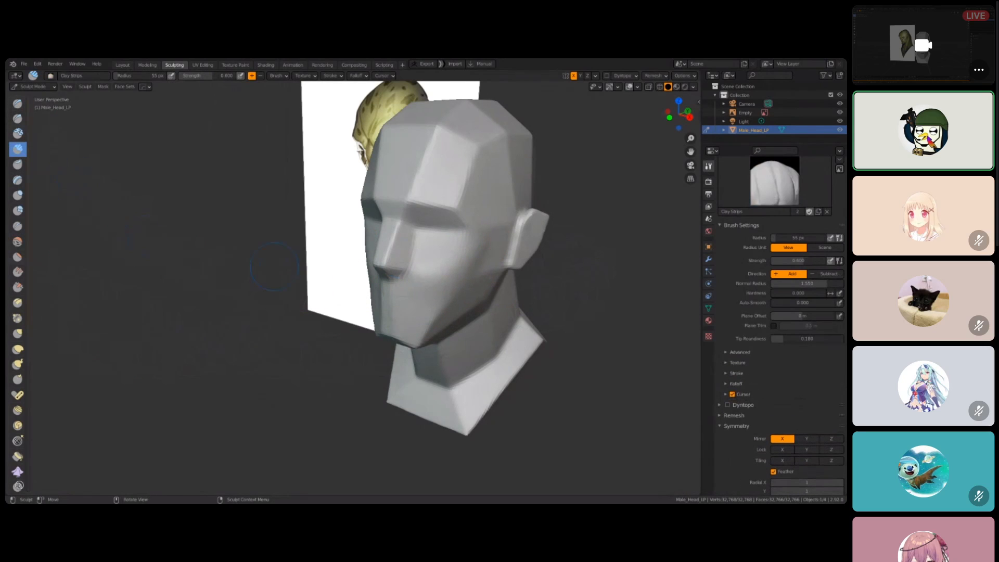
mouse_move(462, 264)
left_mouse_down()
mouse_move(458, 249)
mouse_move(477, 242)
left_mouse_up()
mouse_move(422, 293)
left_mouse_down()
mouse_move(487, 232)
mouse_move(475, 248)
mouse_move(483, 240)
left_mouse_up()
mouse_move(434, 276)
left_mouse_down()
mouse_move(485, 240)
mouse_move(404, 288)
left_mouse_up()
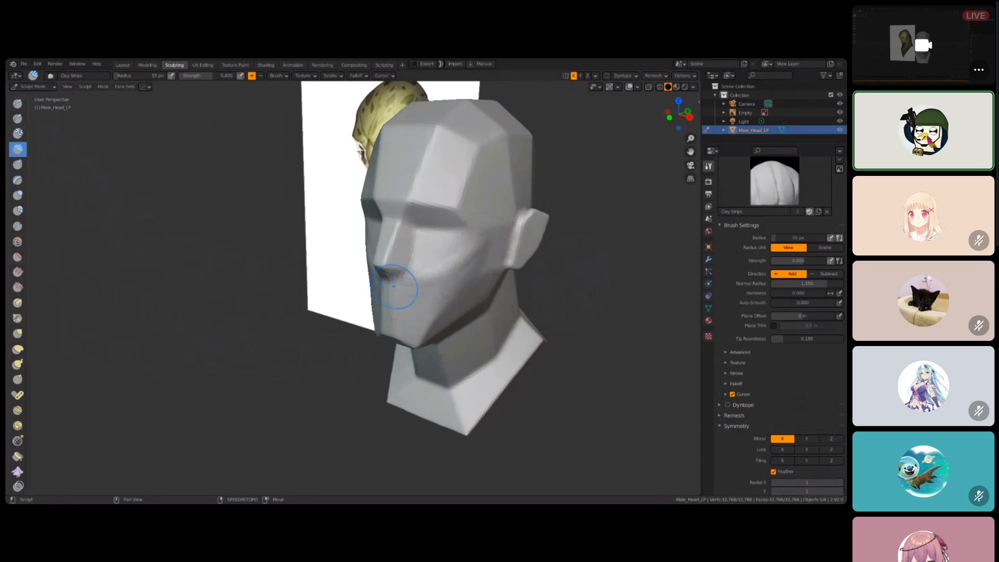
left_click_drag(485, 241, 458, 258, "shift")
mouse_move(554, 267)
middle_mouse_down()
mouse_move(505, 268)
mouse_move(541, 266)
mouse_move(593, 296)
mouse_move(607, 289)
middle_mouse_up()
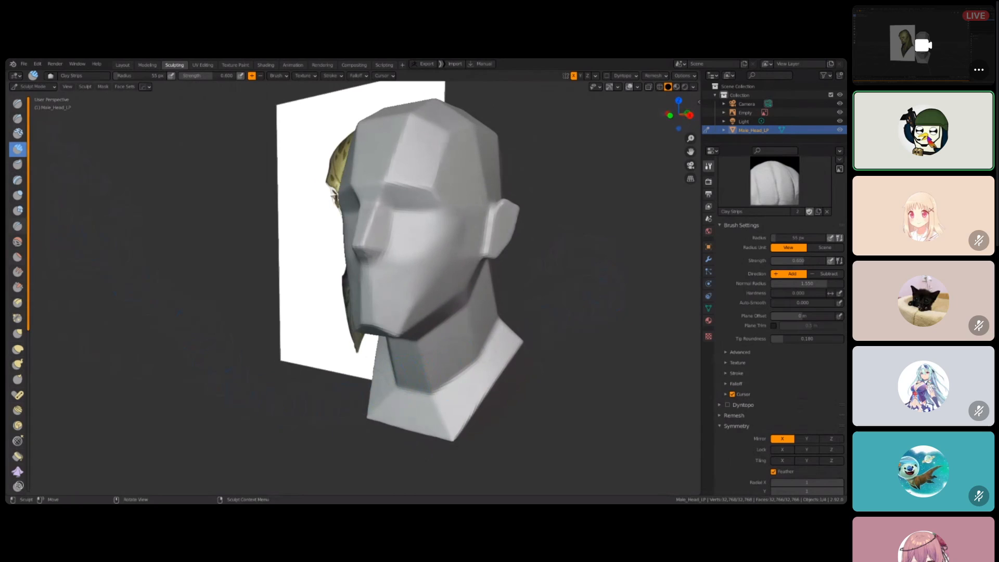
Step: Carve a horizontal mouth line below the nose with the Crease brush at a 10 px radius
left_click(19, 227)
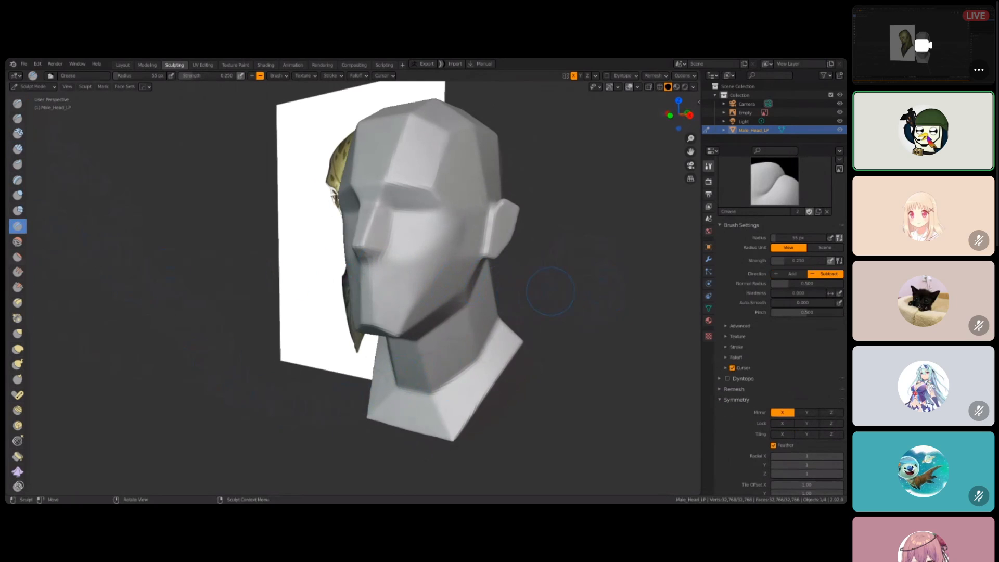
mouse_move(539, 293)
middle_mouse_down()
mouse_move(552, 292)
mouse_move(494, 278)
mouse_move(276, 275)
middle_mouse_up()
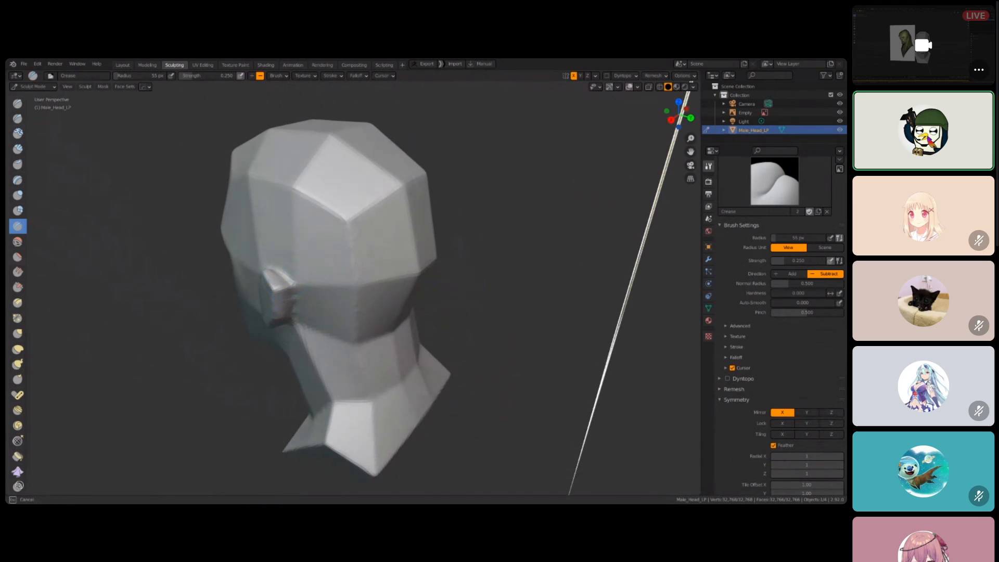
mouse_move(288, 268)
middle_mouse_down()
mouse_move(323, 268)
mouse_move(268, 229)
middle_mouse_up()
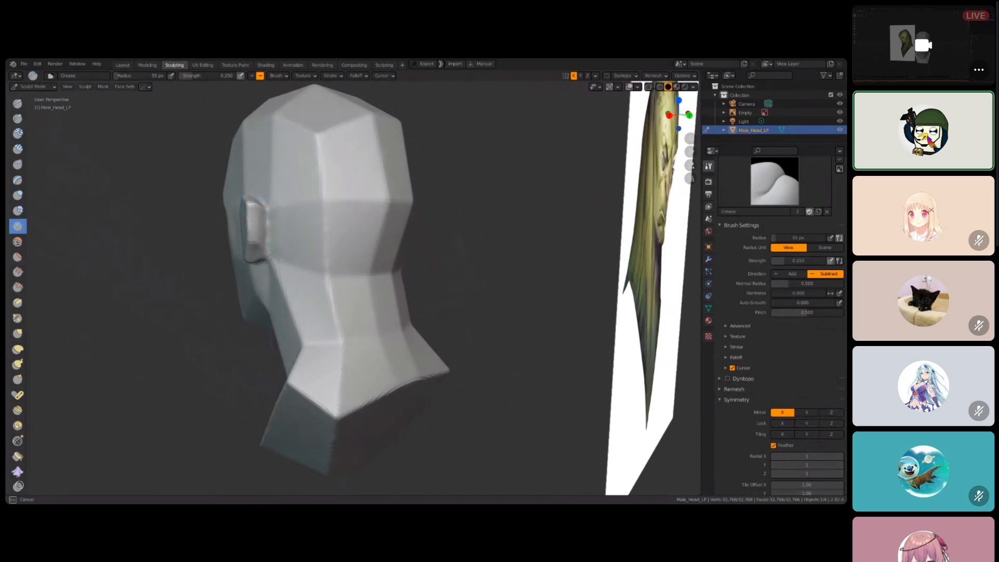
middle_click_drag(243, 313, 318, 293)
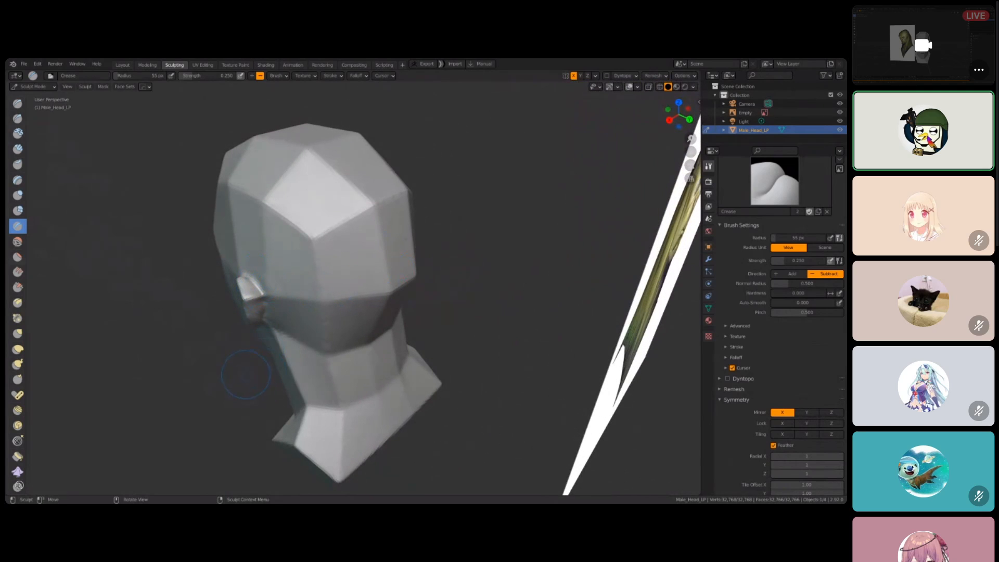
mouse_move(266, 311)
middle_mouse_down()
mouse_move(240, 379)
mouse_move(412, 293)
middle_mouse_up()
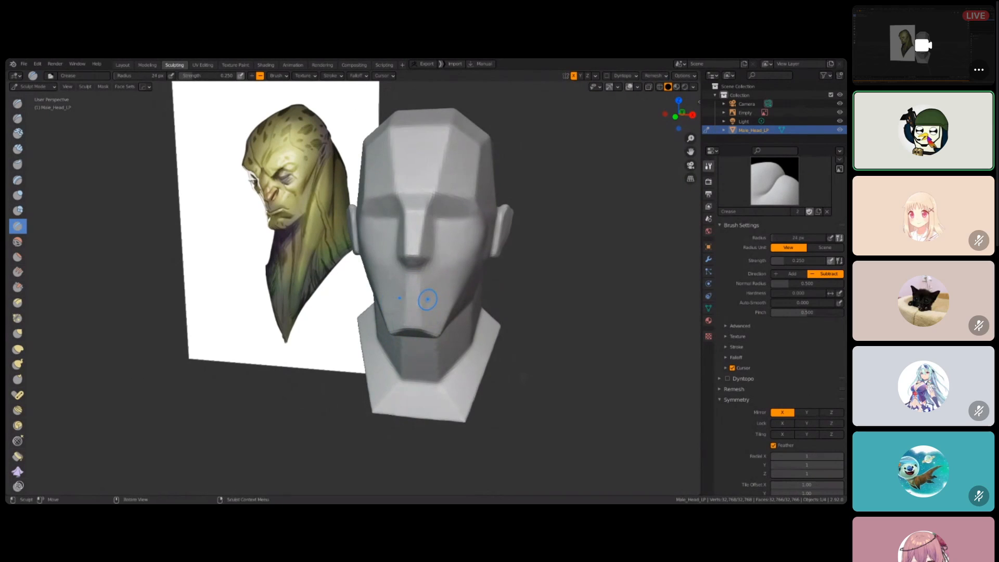
key("bracketleft")
key("bracketleft")
key("bracketleft")
middle_click_drag(512, 290, 521, 287)
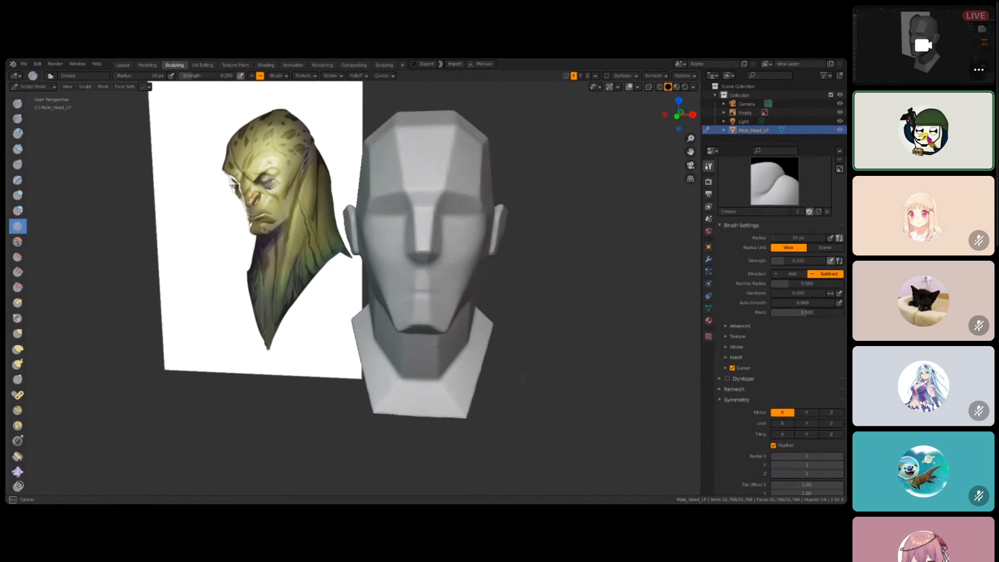
middle_click_drag(525, 279, 360, 357)
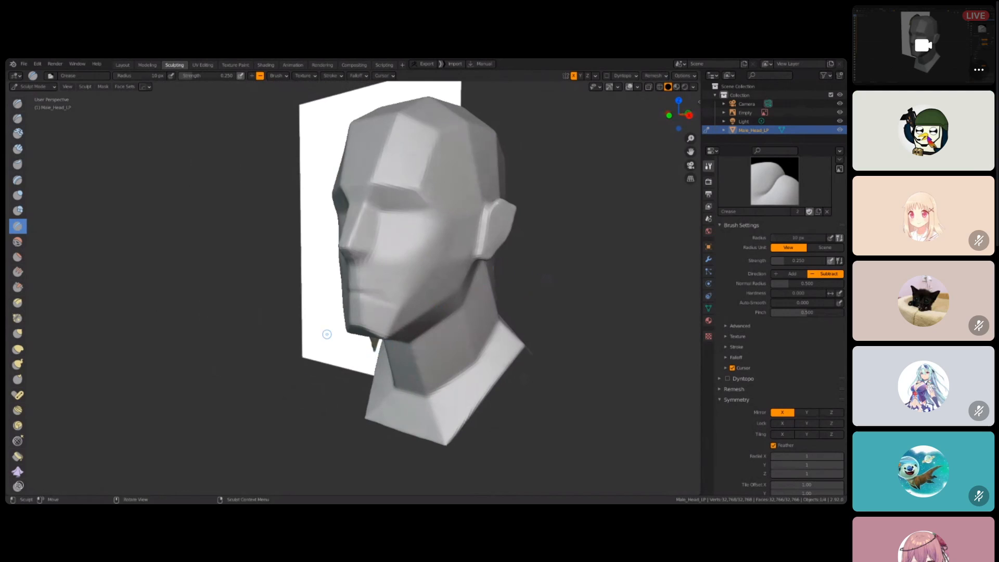
scroll(326, 334, "up", 4)
middle_click_drag(324, 337, 434, 284)
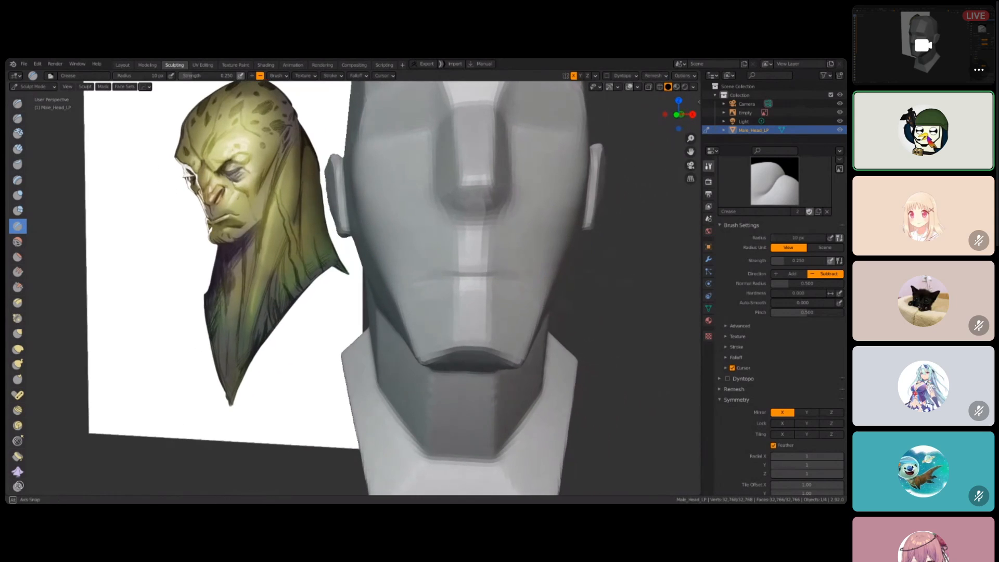
middle_click_drag(435, 285, 528, 281)
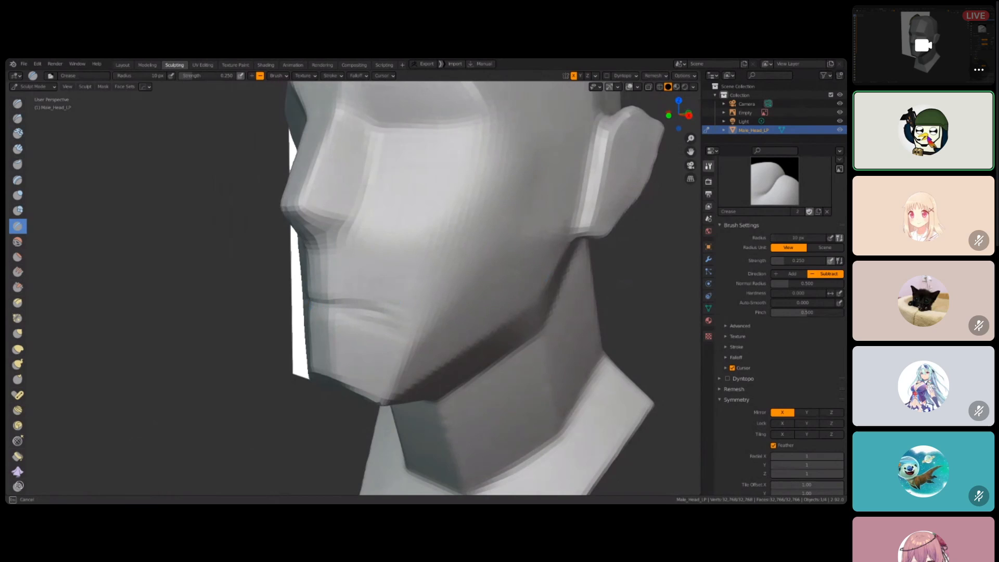
Step: Flatten the cheek and side of the jaw with an enlarged Flatten brush
middle_click_drag(419, 292, 458, 271)
scroll(460, 245, "down", 6)
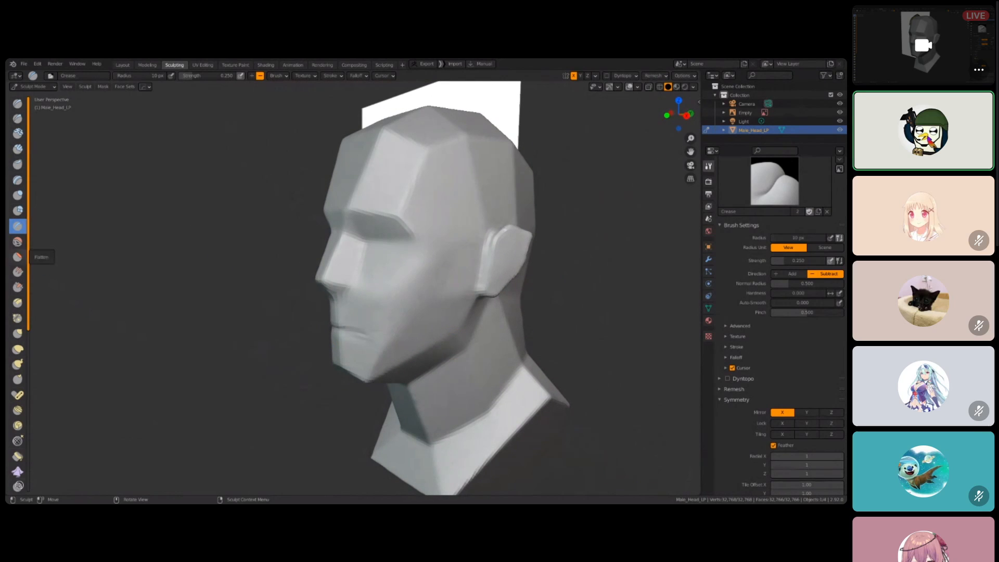
left_click(18, 257)
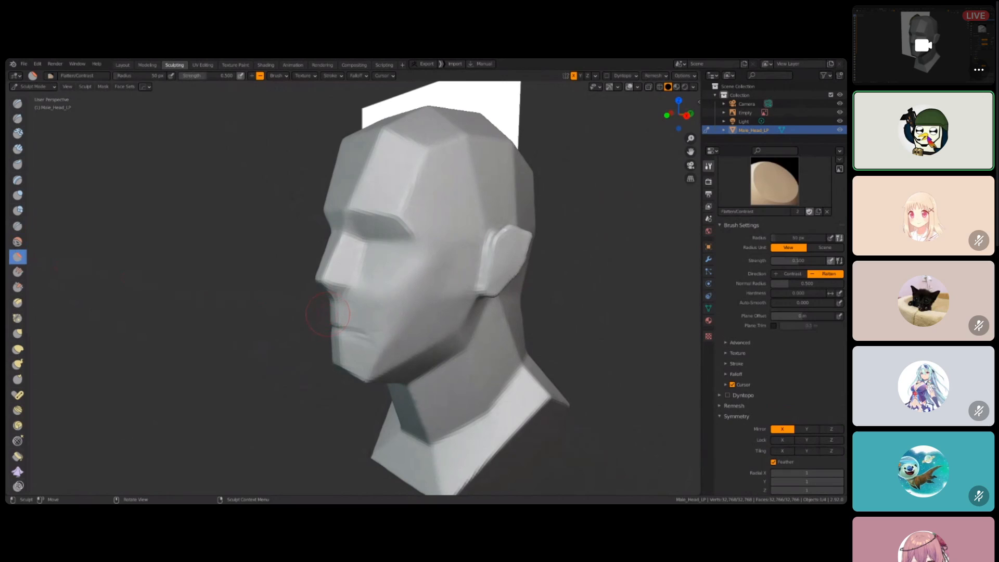
key("bracketright")
key("bracketright")
left_click_drag(412, 318, 393, 318)
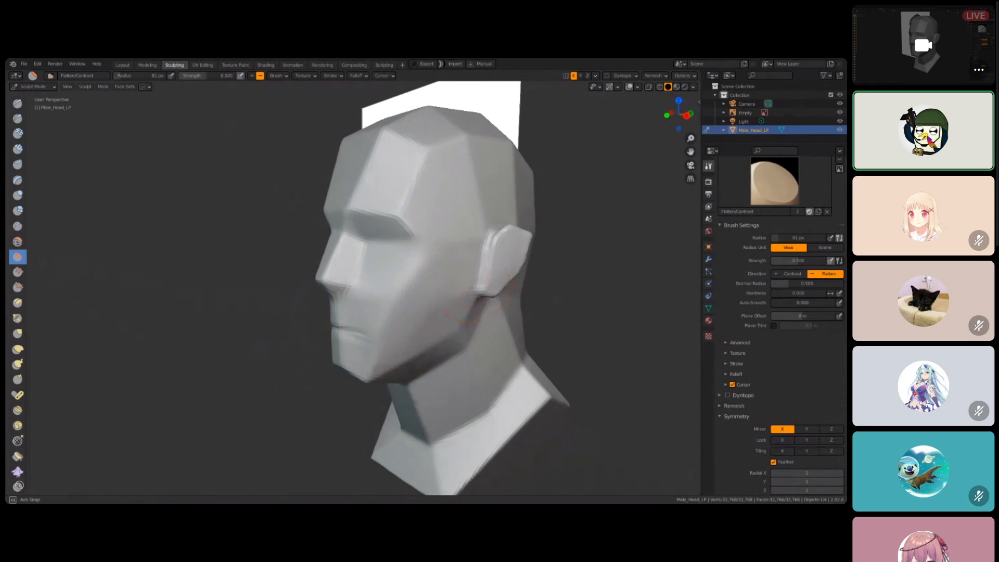
middle_click_drag(478, 301, 489, 284)
left_click_drag(467, 289, 417, 335)
Step: Flatten the front of the cheek below the eye with another Flatten stroke
middle_click_drag(575, 257, 528, 244)
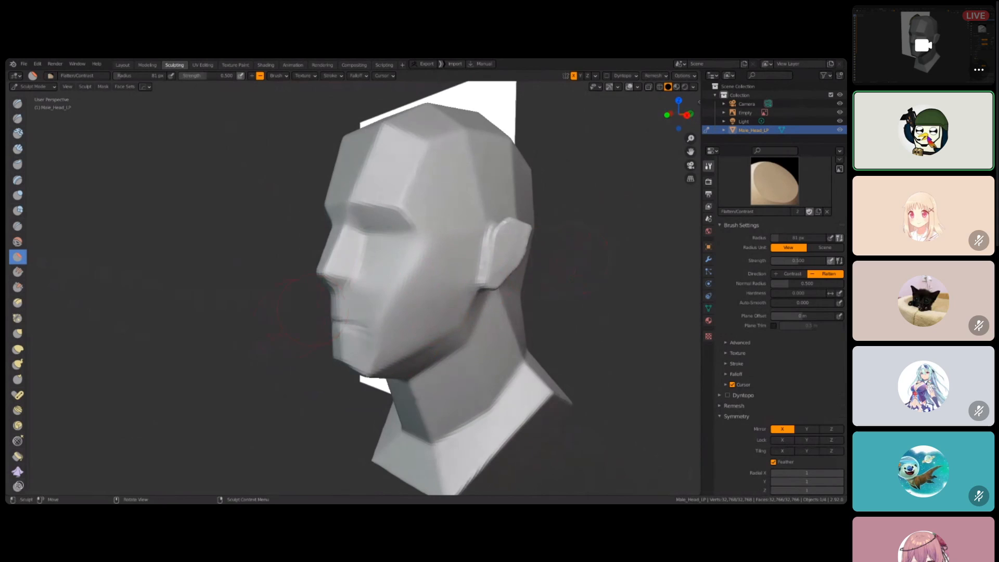
middle_click_drag(304, 311, 484, 274)
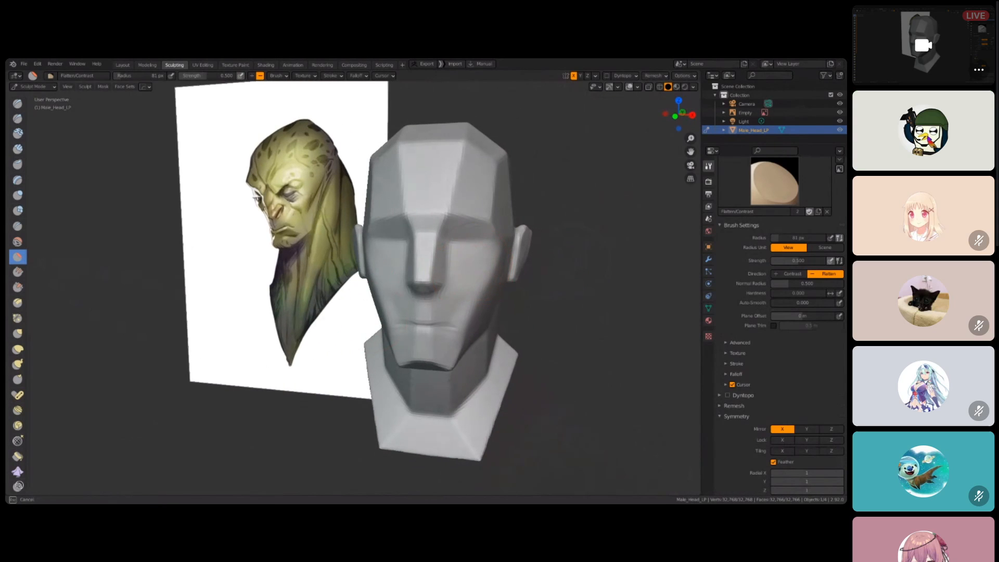
left_click_drag(467, 279, 460, 293)
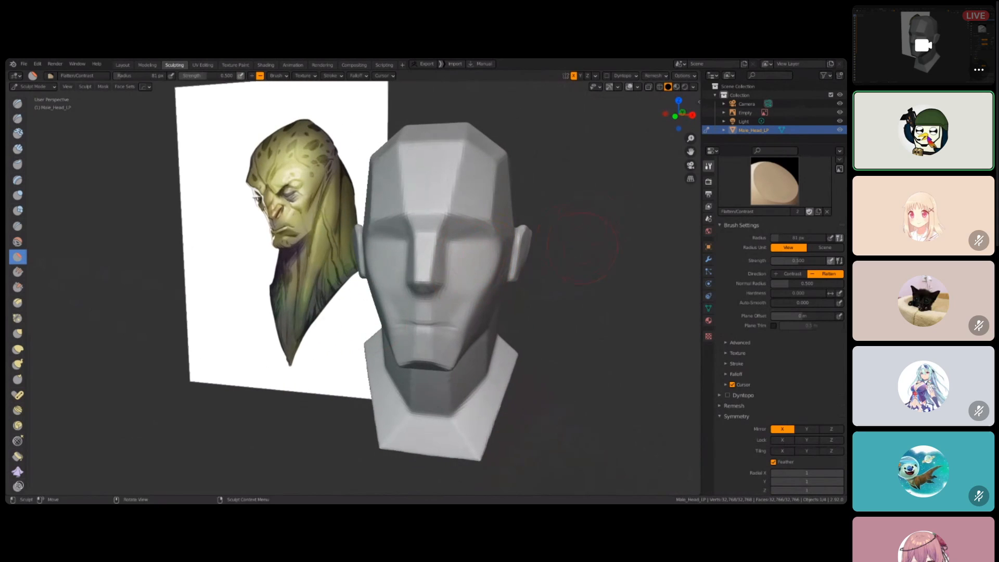
middle_click_drag(583, 244, 430, 291)
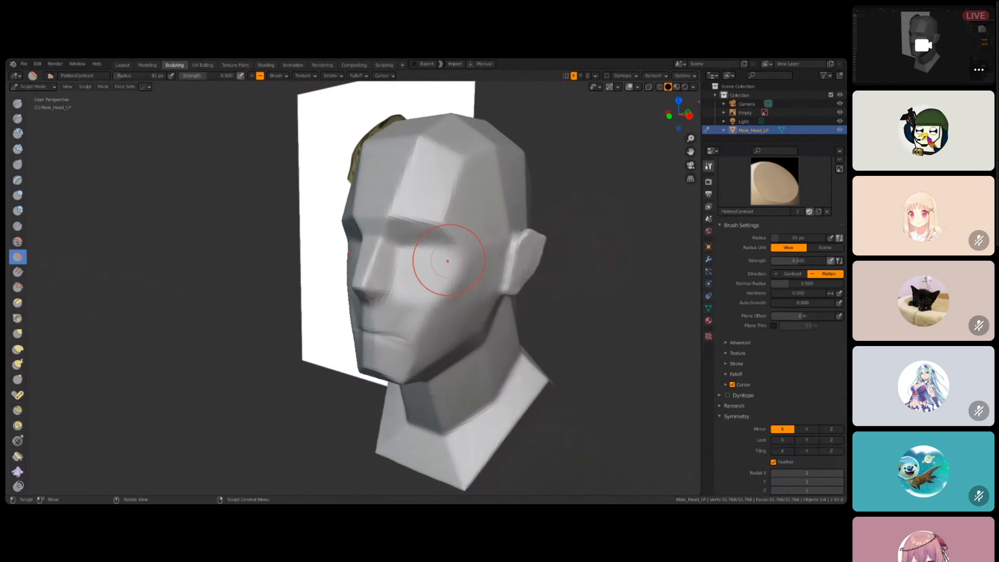
middle_click_drag(544, 291, 457, 285)
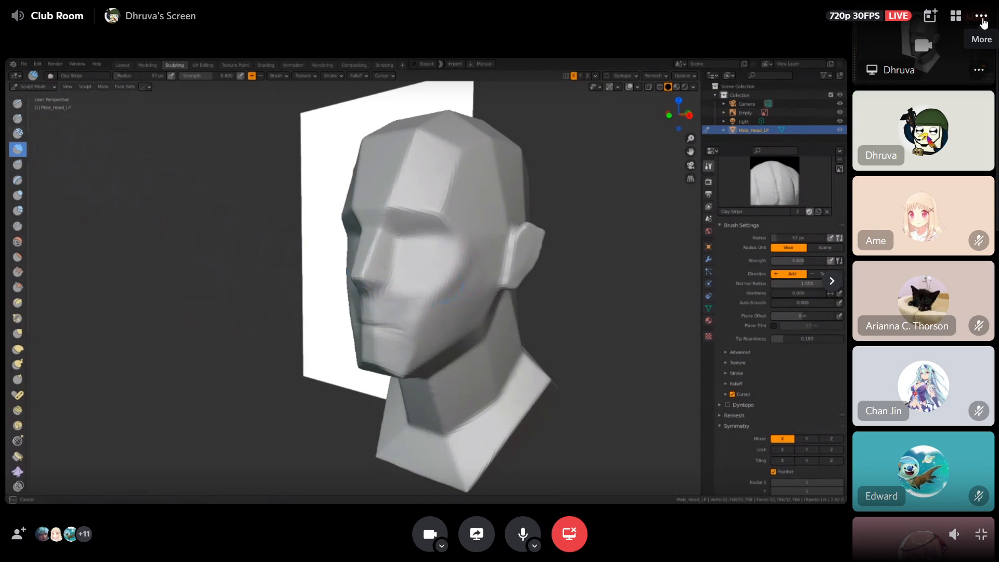
Step: In the Discord call, turn off the display of non-video participants
left_click(981, 17)
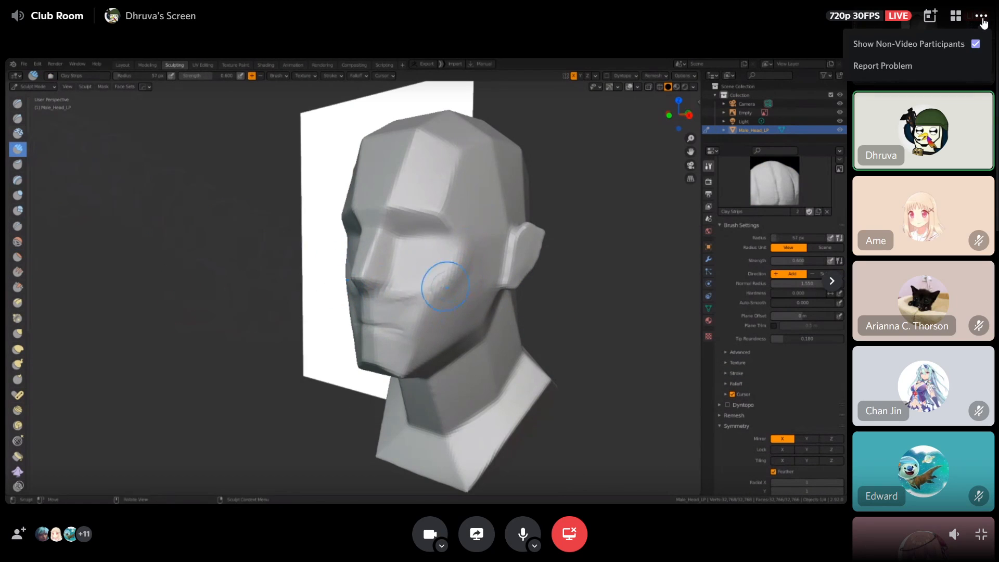
left_click(976, 43)
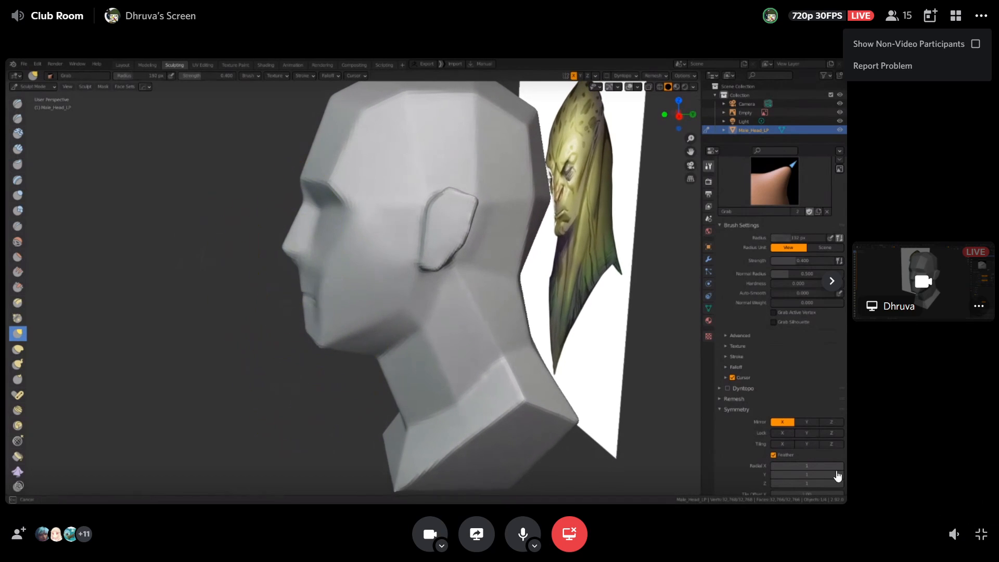
left_click(979, 307)
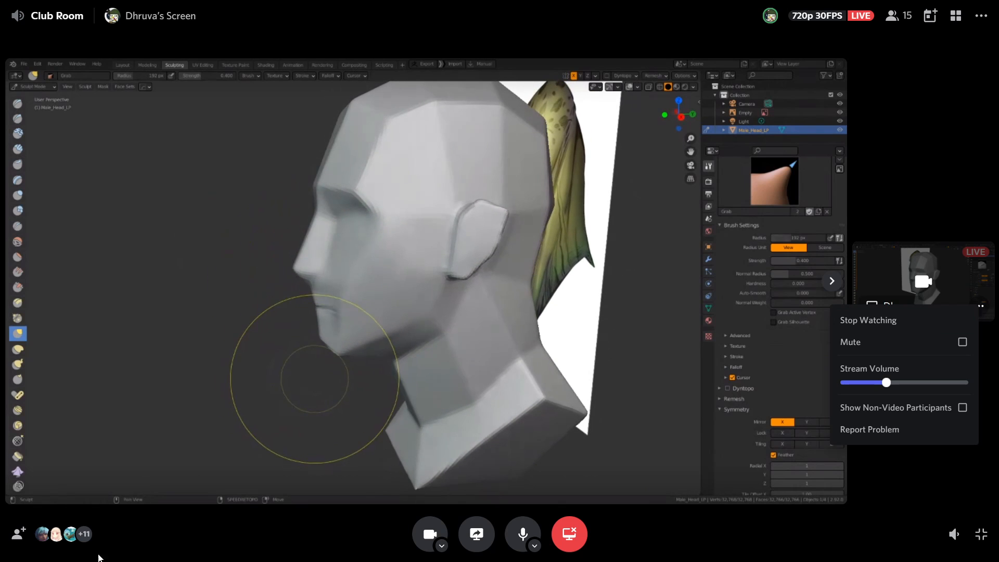
mouse_move(74, 538)
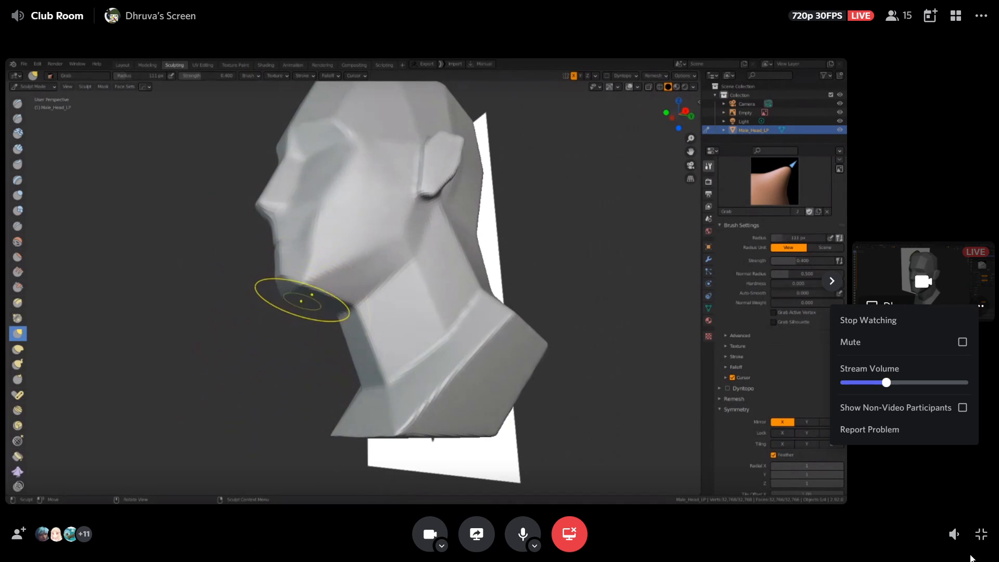
left_click(989, 464)
right_click(946, 324)
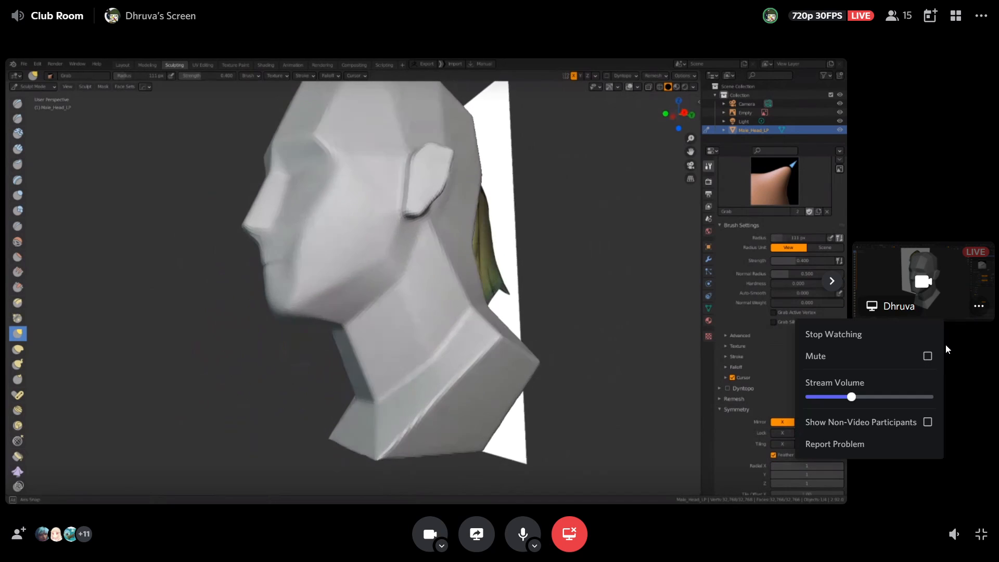
left_click(968, 436)
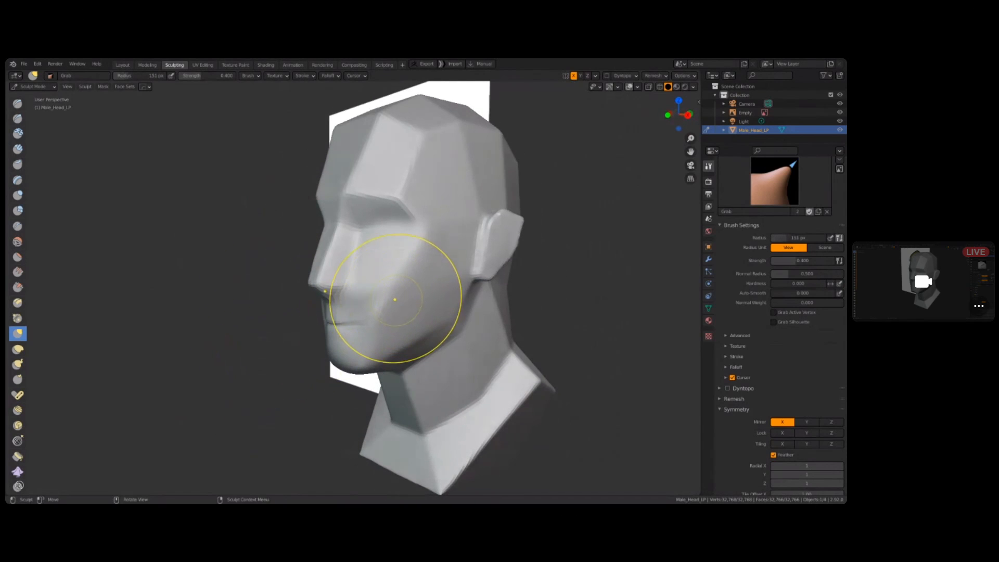
Step: Hide the call's member strip so the shared screen fills the view
mouse_move(929, 315)
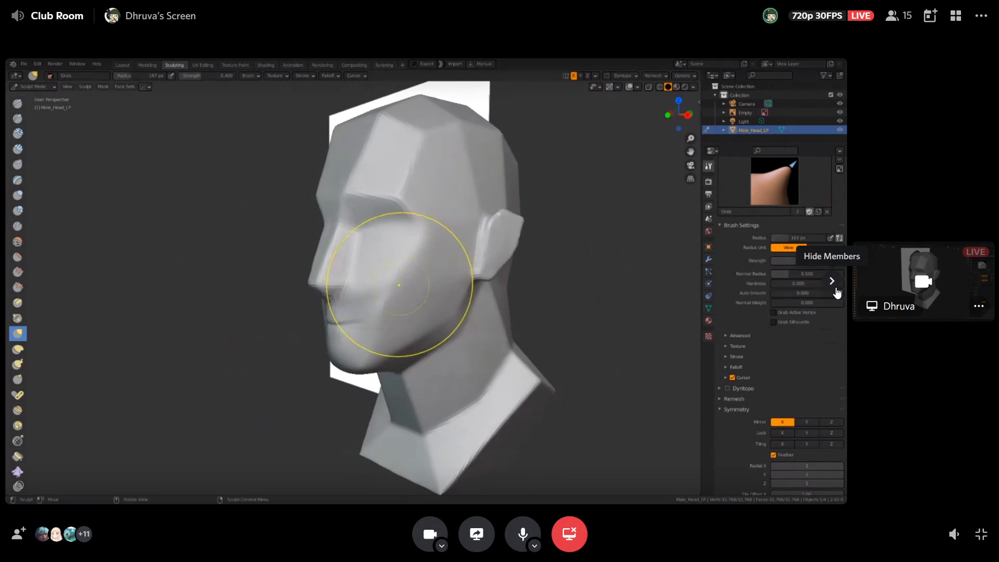
left_click(831, 282)
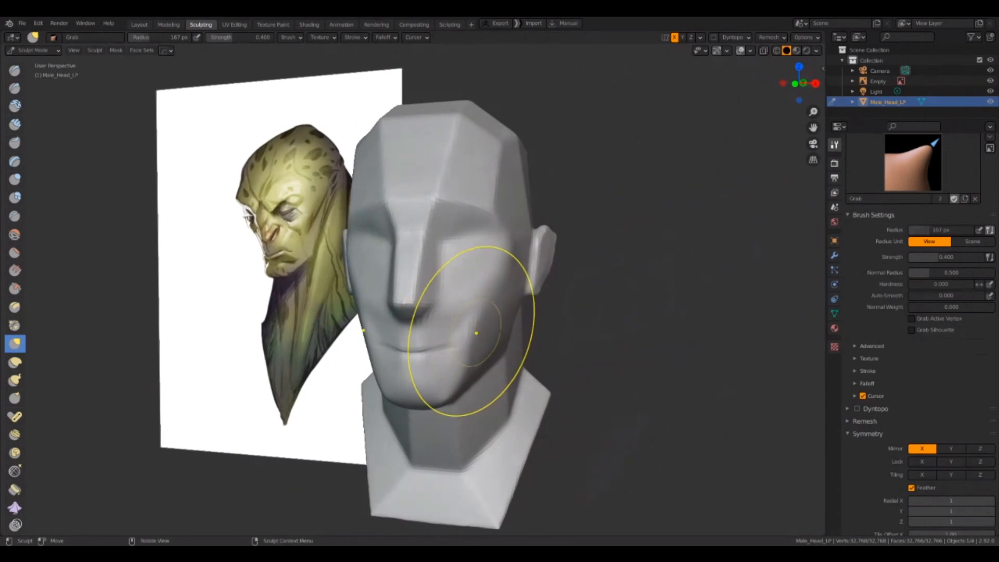
Step: Pull the cheek surface beside the mouth with the Grab brush at a 36 px radius
key("bracketleft")
key("bracketleft")
key("bracketleft")
key("bracketleft")
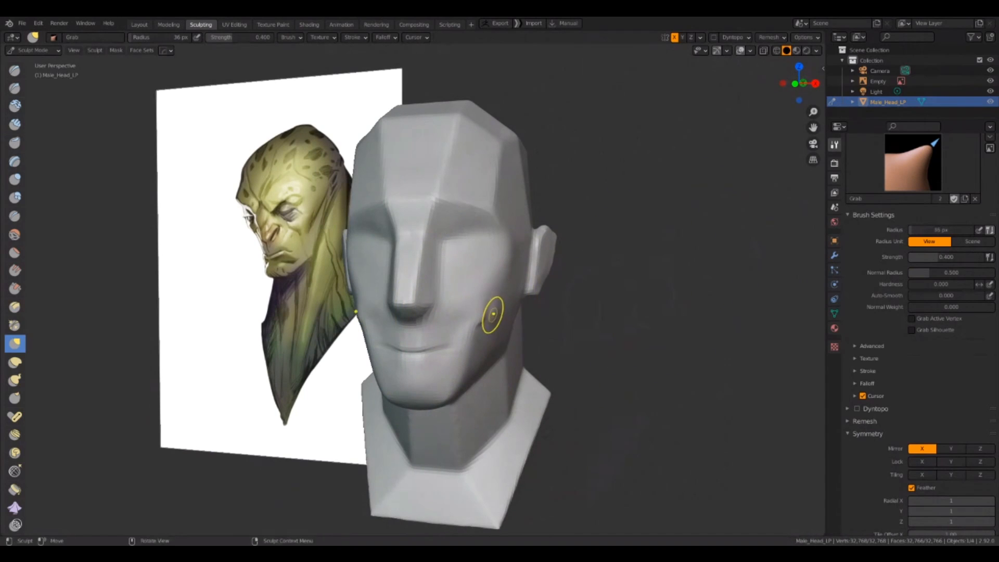
middle_click_drag(613, 265, 579, 277)
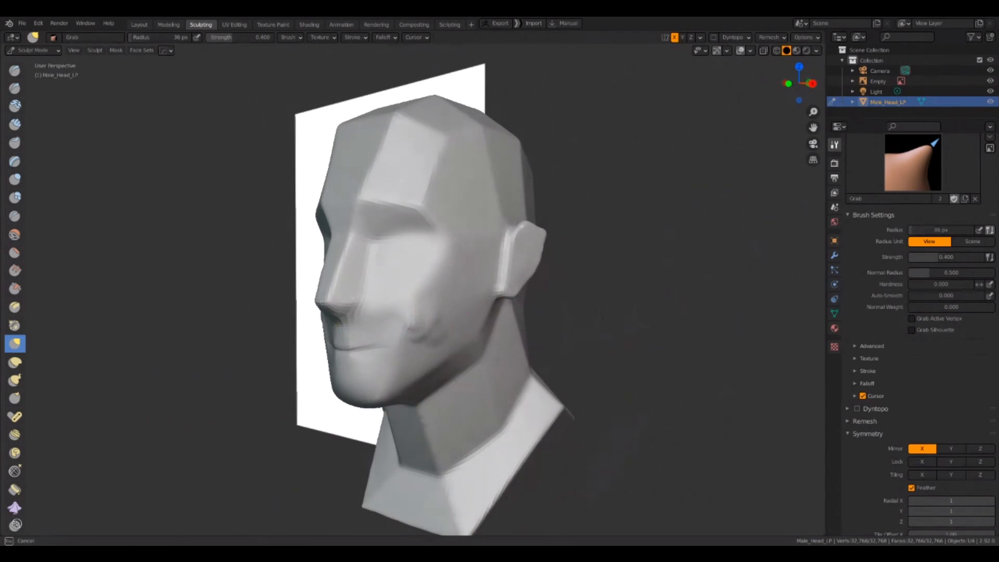
left_click_drag(429, 339, 445, 318)
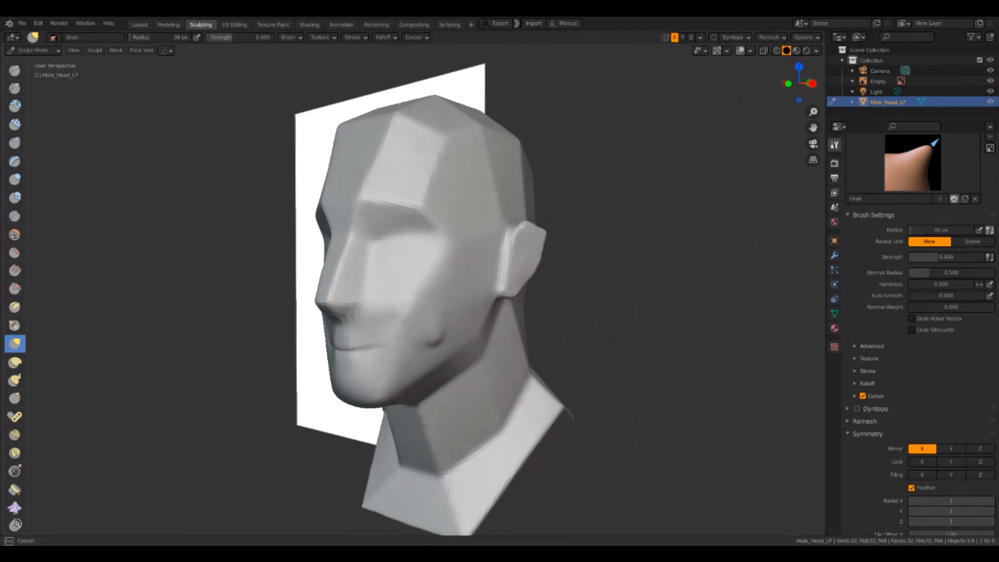
left_click_drag(412, 351, 416, 340)
middle_click_drag(601, 296, 634, 295)
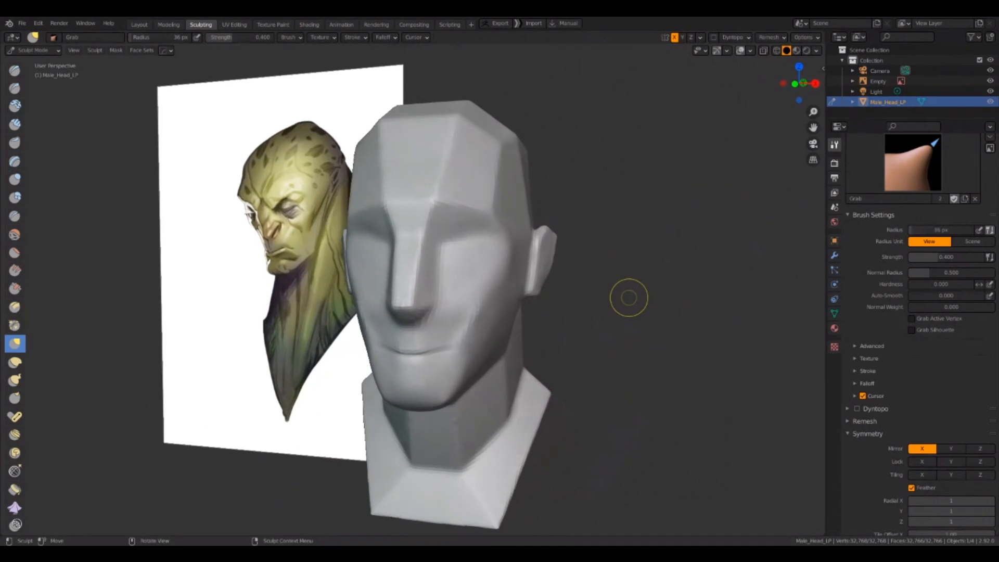
Step: Shift the broad cheek and jaw area with the Grab brush at a 193 px radius
key("bracketright")
key("bracketright")
key("bracketright")
key("bracketright")
key("bracketright")
key("bracketright")
key("bracketright")
key("bracketright")
key("bracketright")
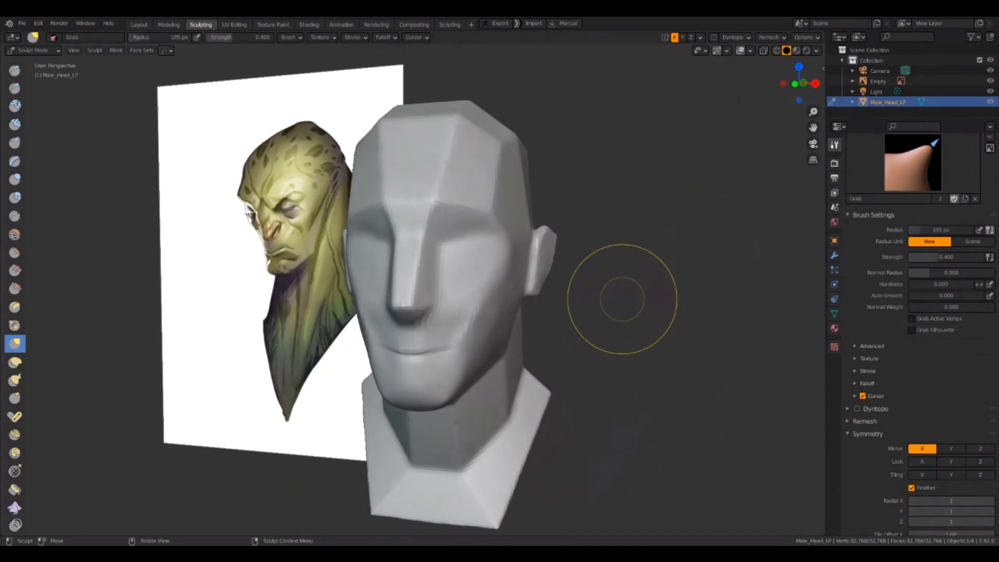
key("bracketright")
key("bracketright")
key("bracketright")
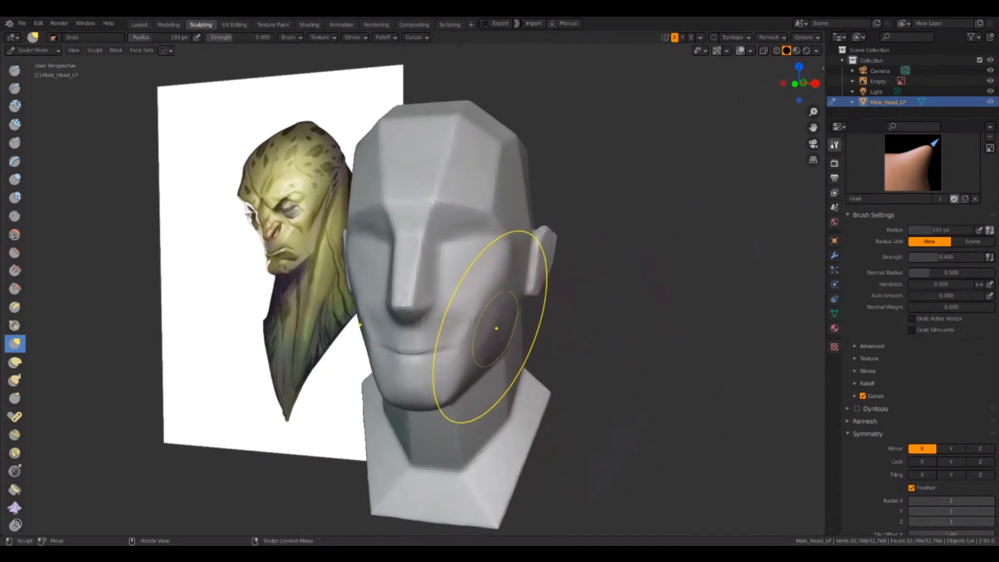
left_click_drag(495, 329, 500, 339)
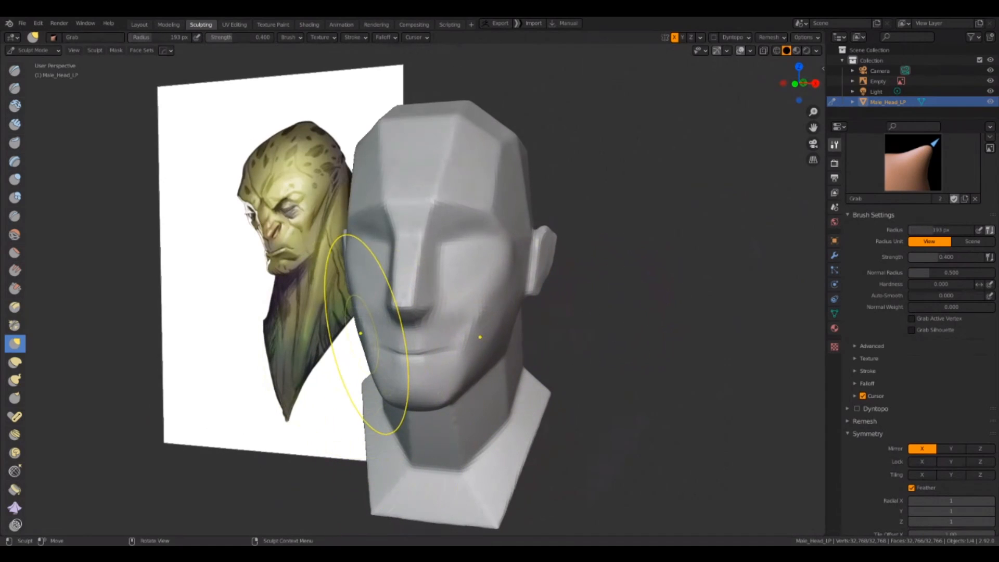
Step: Pull a pair of mirrored horns out of the upper skull with the Snake Hook brush at a 90 px radius
key("bracketleft")
key("bracketleft")
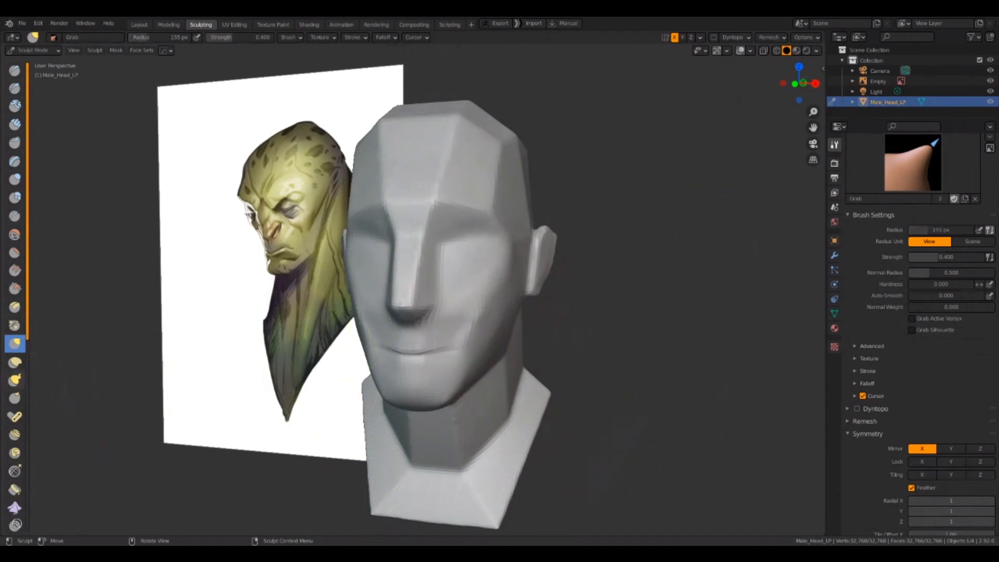
left_click(15, 380)
key("bracketleft")
key("bracketleft")
key("bracketleft")
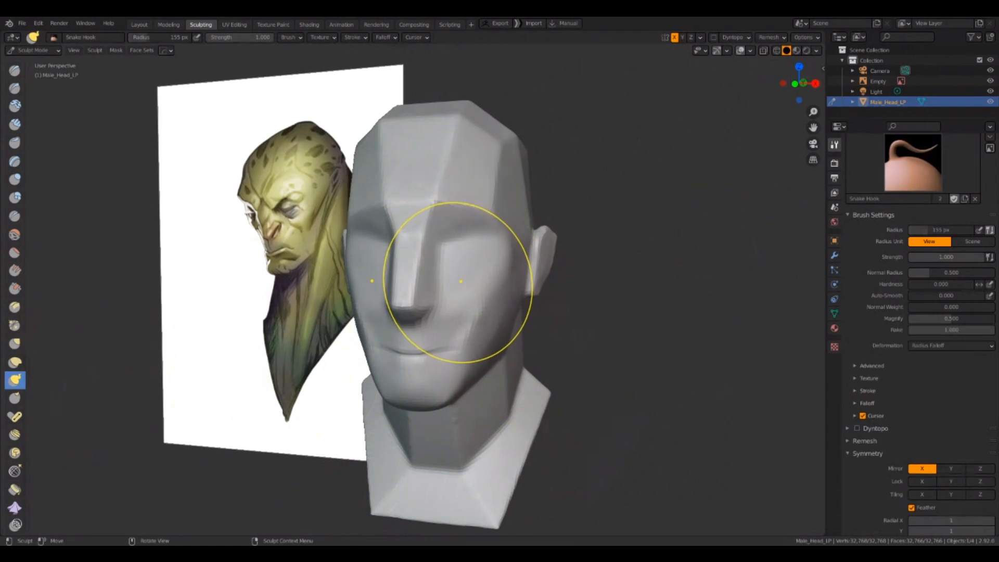
key("bracketleft")
key("bracketleft")
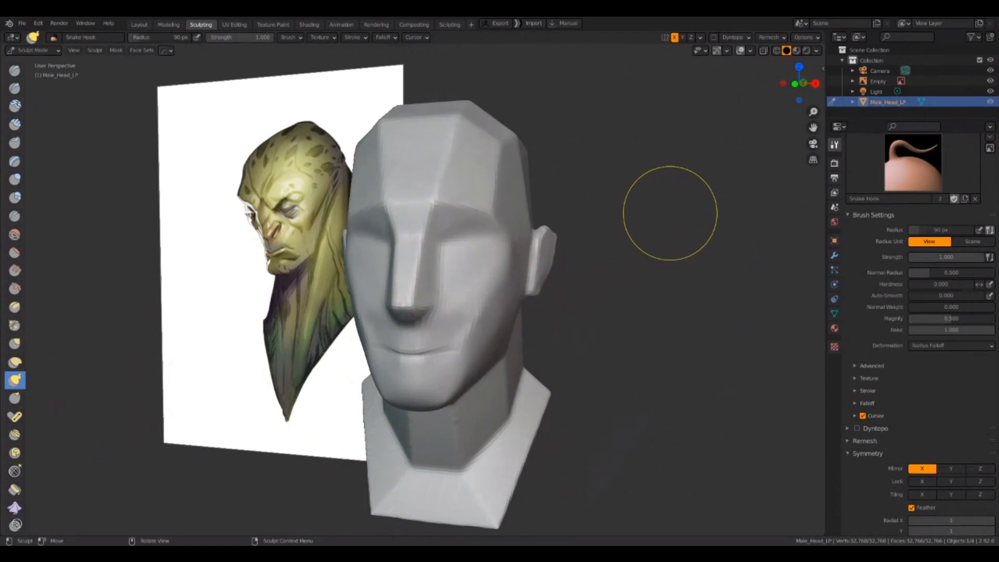
mouse_move(669, 217)
middle_mouse_down()
mouse_move(638, 239)
mouse_move(640, 250)
middle_mouse_up()
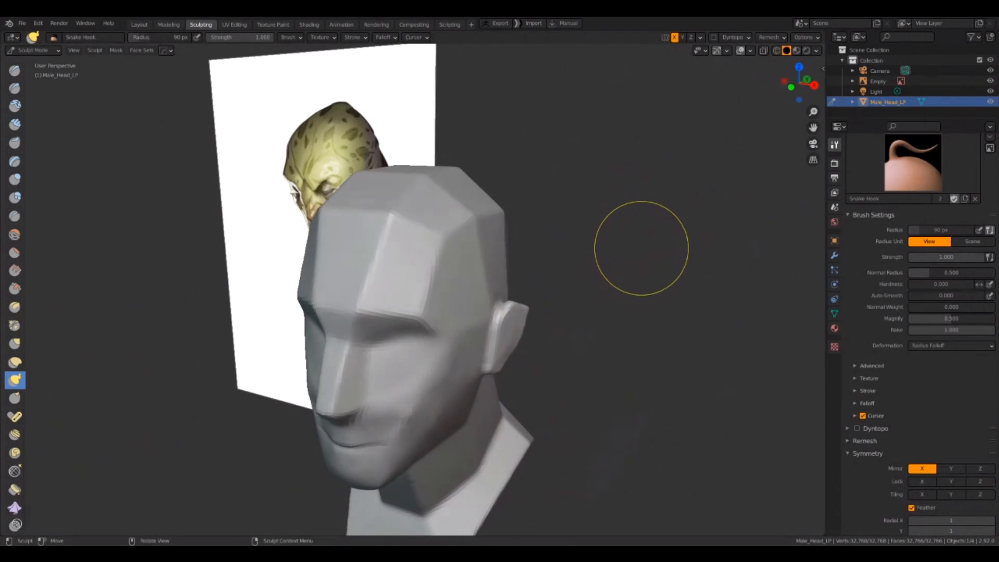
key("bracketleft")
key("bracketright")
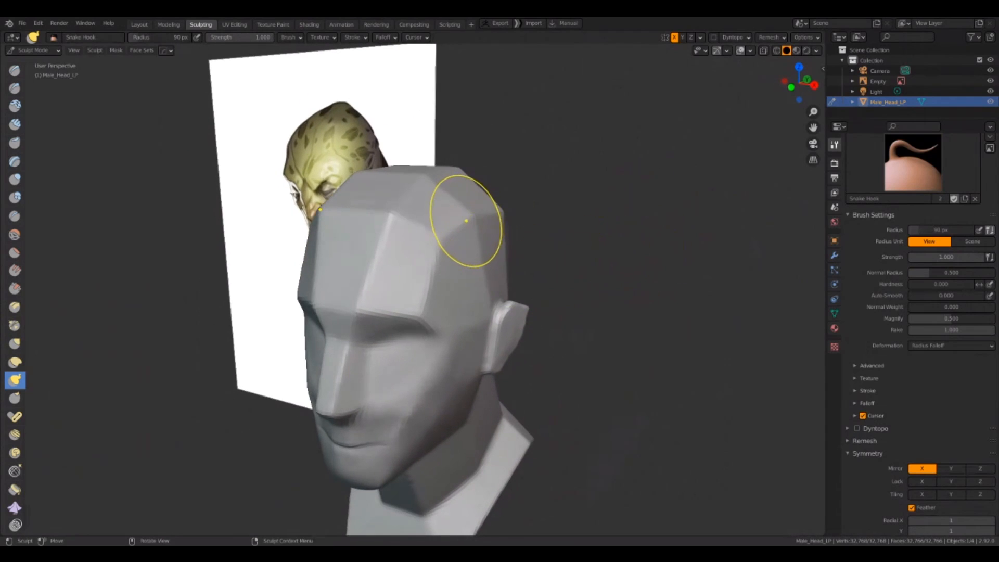
left_click_drag(463, 230, 497, 208)
left_click_drag(542, 182, 551, 185)
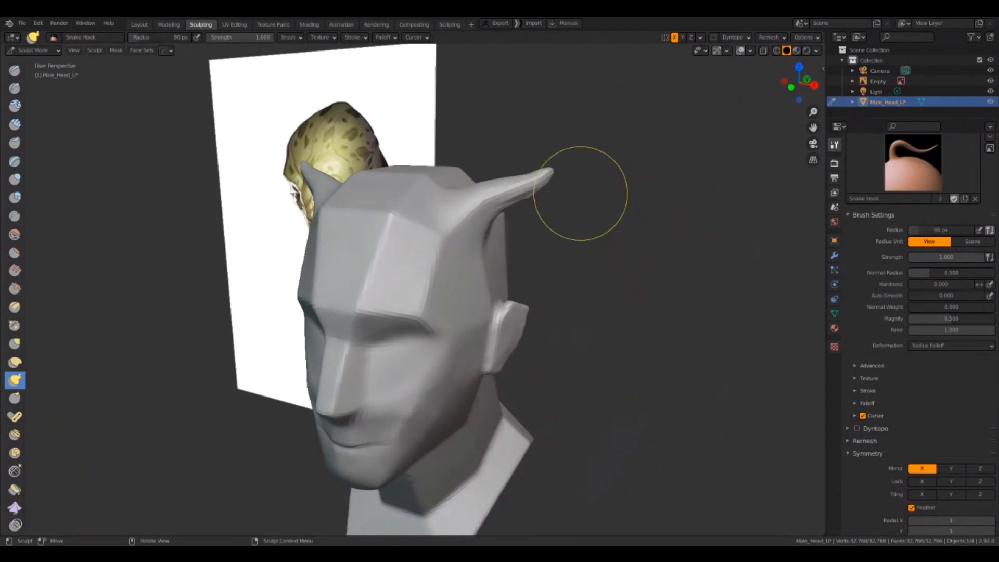
Step: Lengthen the horns from their tips and bend their middle with further Snake Hook strokes
middle_click_drag(584, 190, 535, 234)
mouse_move(512, 204)
left_mouse_down()
mouse_move(548, 174)
mouse_move(469, 229)
mouse_move(531, 173)
left_mouse_up()
mouse_move(584, 234)
middle_mouse_down()
mouse_move(619, 229)
mouse_move(584, 229)
middle_mouse_up()
middle_click_drag(586, 174, 578, 204)
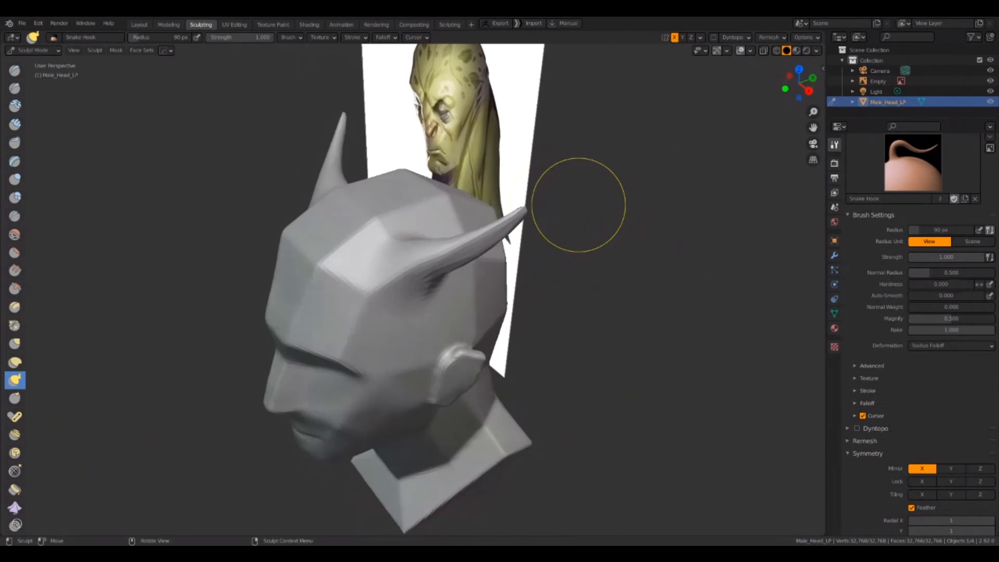
left_click_drag(515, 214, 535, 198)
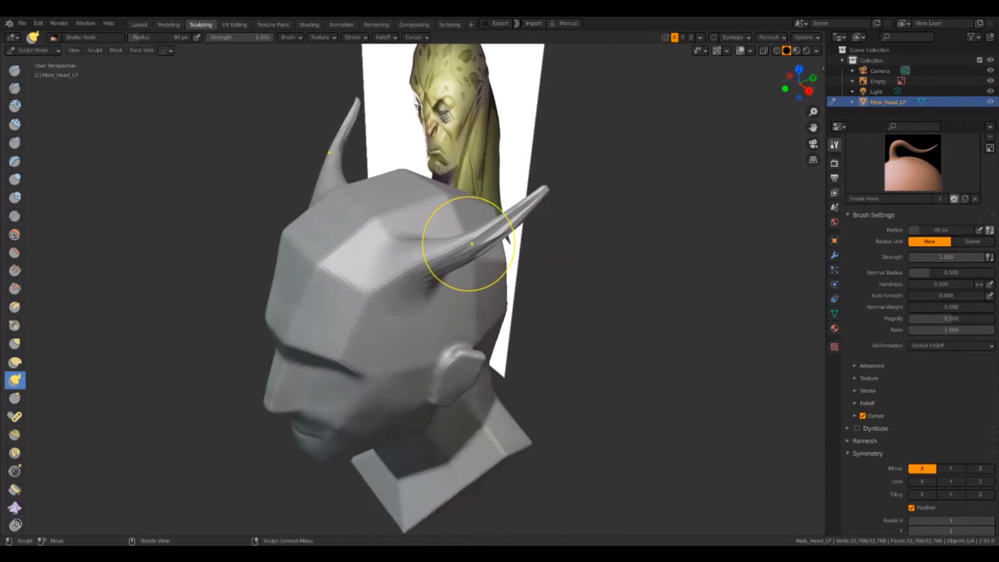
left_click_drag(466, 243, 467, 254)
Step: Examine the horned head from the front, side and above, finishing close to the face
middle_click_drag(555, 248, 334, 249)
mouse_move(258, 258)
middle_mouse_down()
mouse_move(457, 173)
mouse_move(458, 195)
mouse_move(561, 206)
middle_mouse_up()
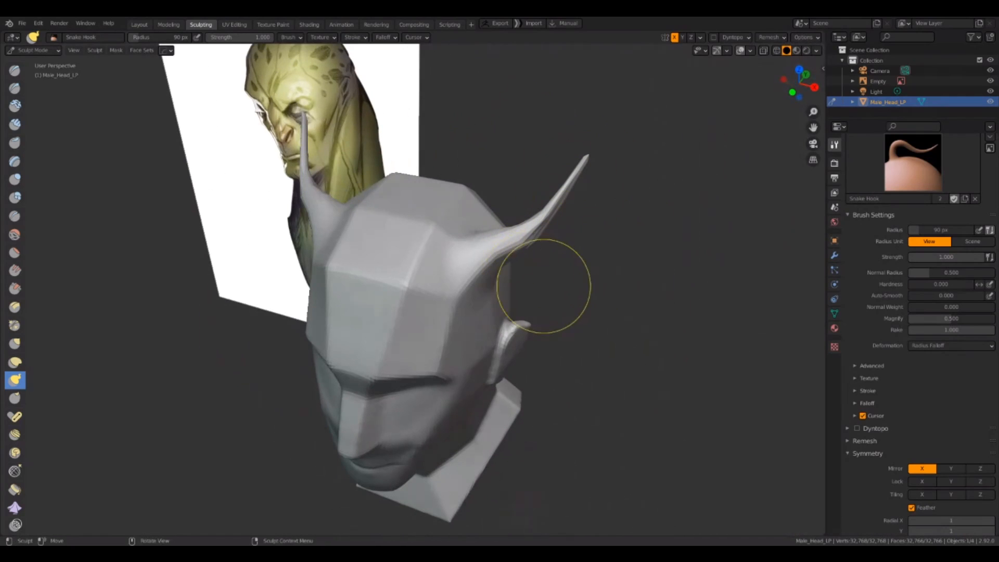
mouse_move(604, 290)
middle_mouse_down()
mouse_move(587, 282)
mouse_move(636, 237)
middle_mouse_up()
middle_click_drag(606, 253, 622, 283)
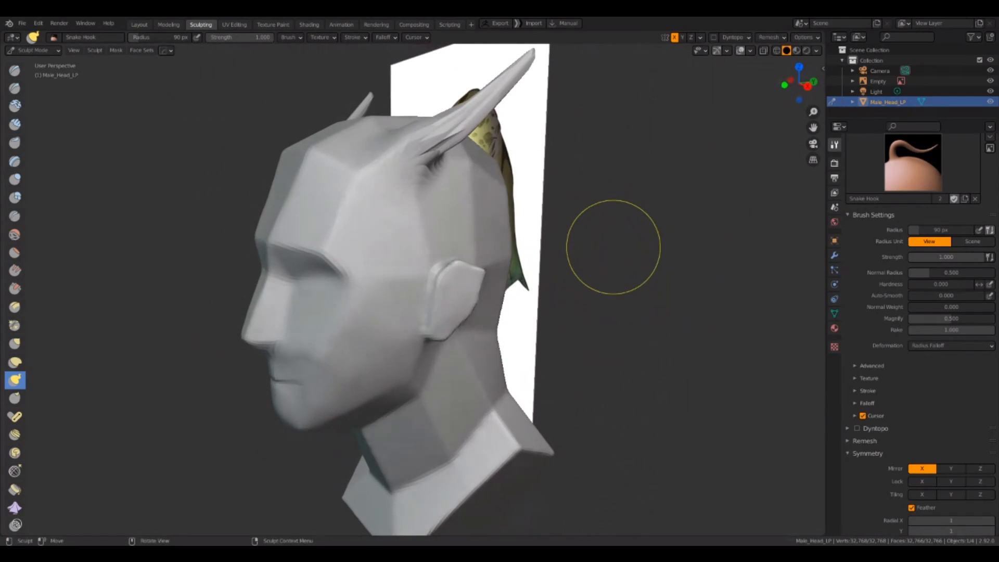
mouse_move(713, 276)
middle_mouse_down()
mouse_move(669, 301)
mouse_move(747, 211)
mouse_move(778, 229)
mouse_move(791, 223)
mouse_move(744, 250)
middle_mouse_up()
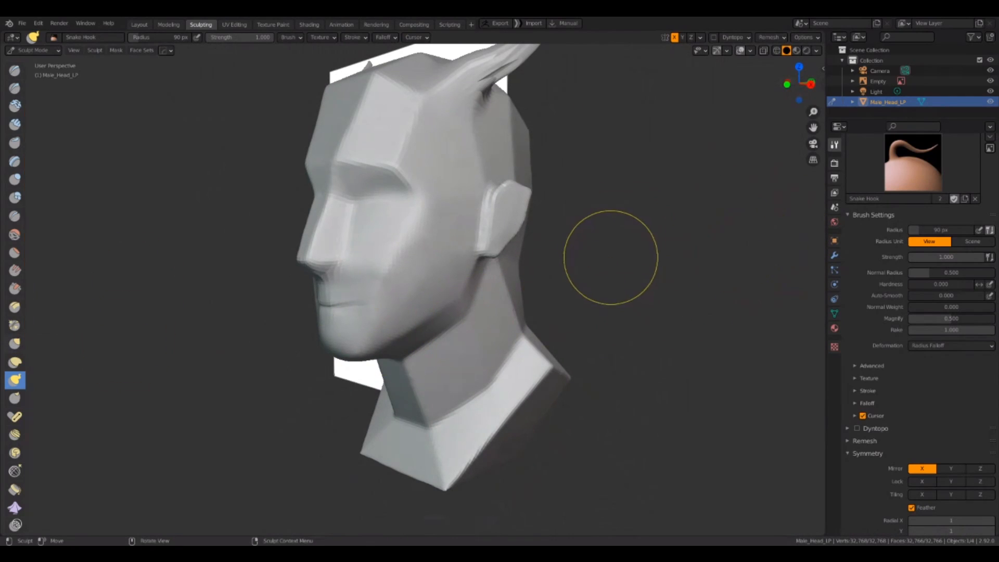
mouse_move(635, 265)
middle_mouse_down()
mouse_move(676, 254)
mouse_move(720, 262)
mouse_move(602, 297)
middle_mouse_up()
scroll(602, 297, "up", 3)
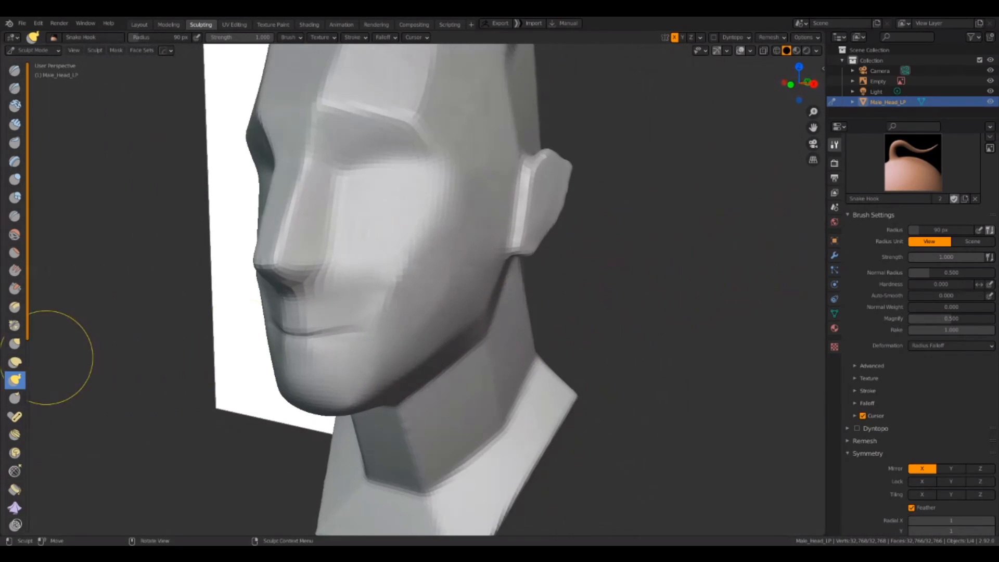
Step: Paint a symmetrical mask across the whole upper lip with the Mask brush at a reduced radius
scroll(14, 313, "down", 8)
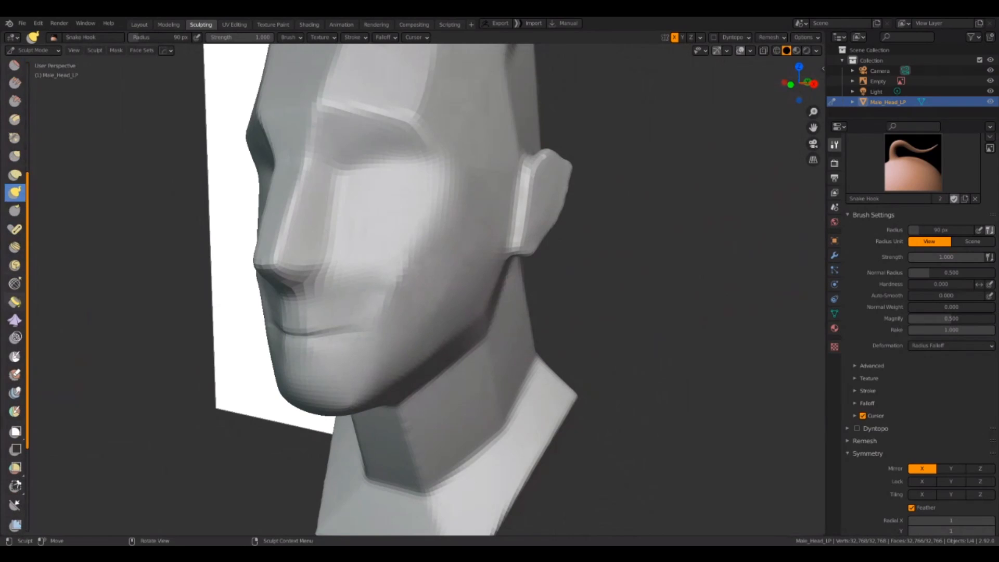
scroll(15, 312, "down", 3)
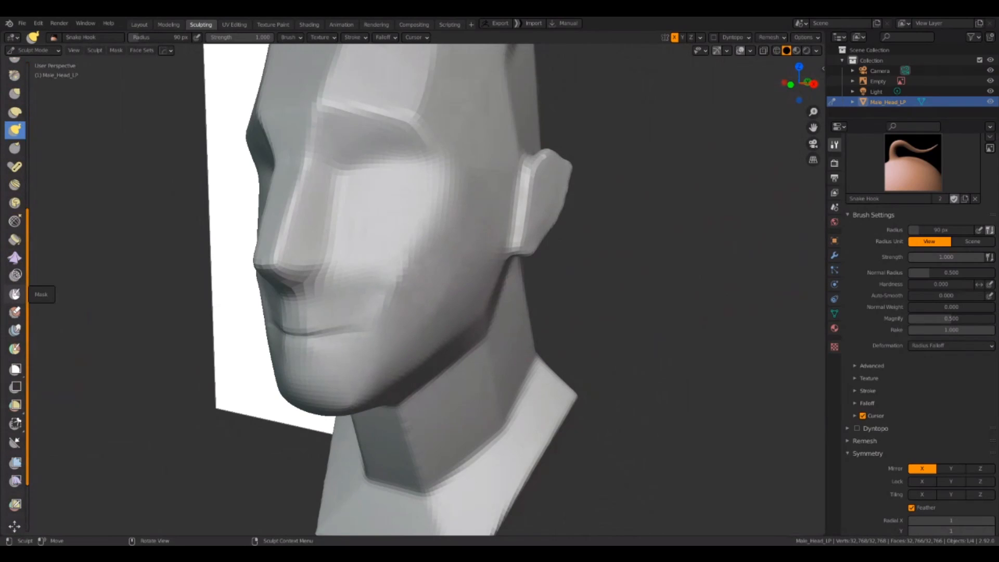
left_click(15, 294)
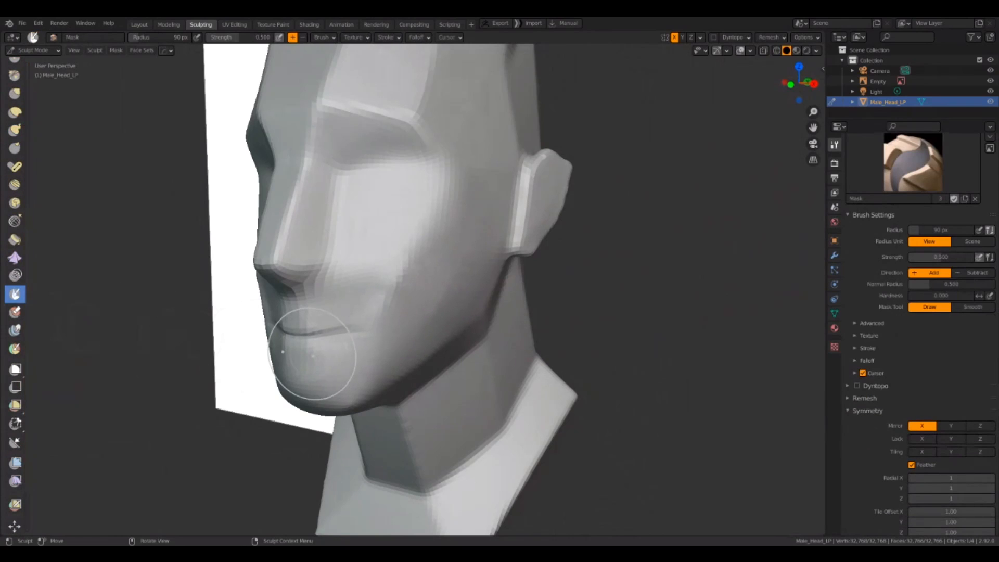
key("bracketleft")
key("bracketleft")
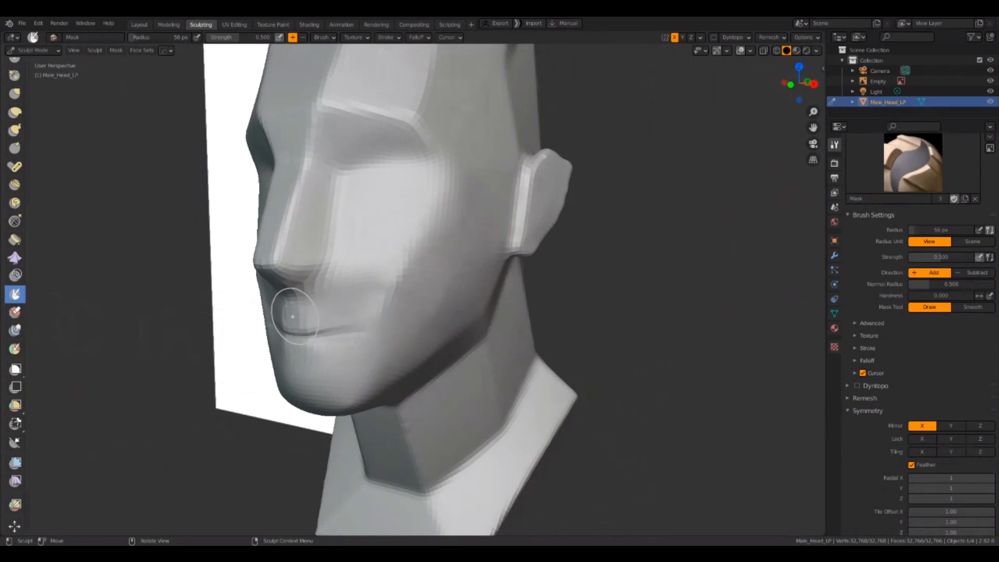
mouse_move(293, 317)
left_mouse_down()
mouse_move(318, 306)
mouse_move(307, 316)
mouse_move(332, 317)
mouse_move(294, 317)
left_mouse_up()
left_click_drag(293, 318, 300, 315)
left_click_drag(302, 315, 329, 313)
mouse_move(330, 313)
left_mouse_down()
mouse_move(370, 323)
mouse_move(344, 313)
mouse_move(370, 312)
left_mouse_up()
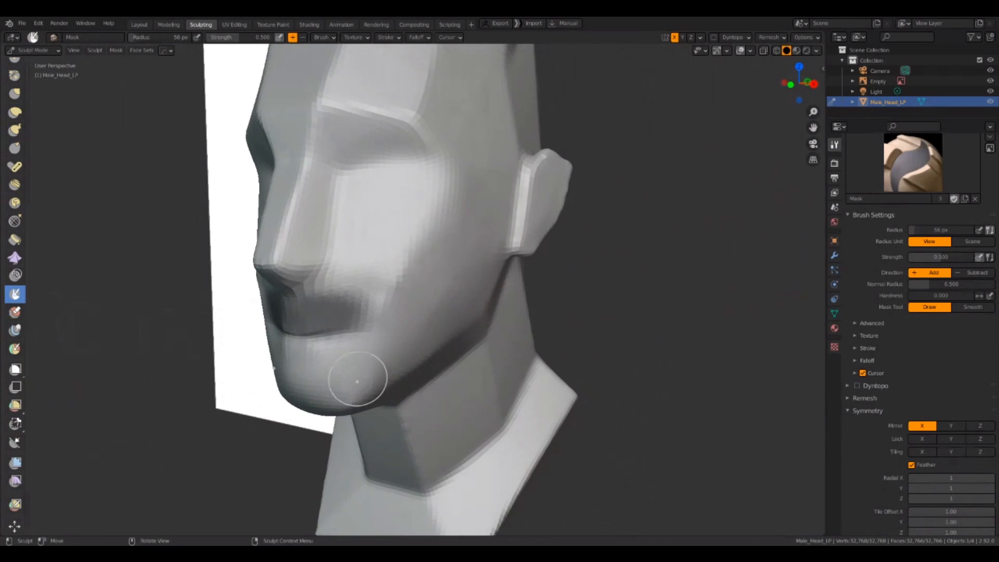
middle_click_drag(254, 425, 294, 424)
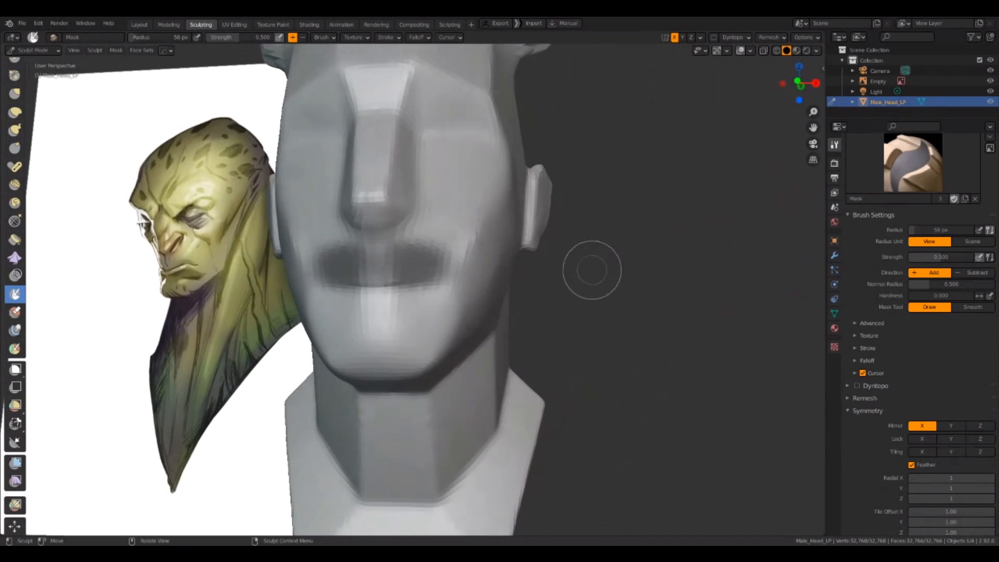
middle_click_drag(592, 270, 442, 324)
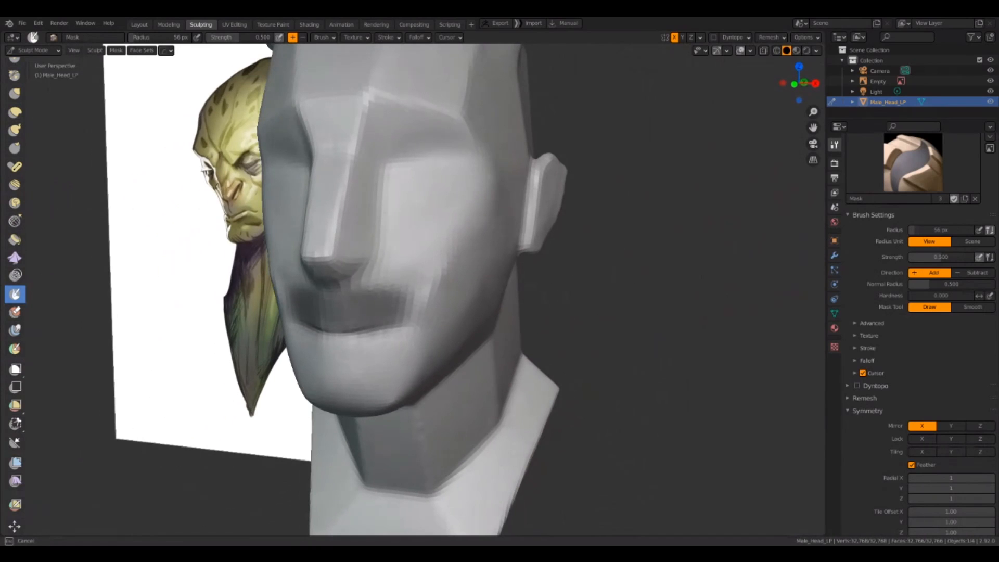
mouse_move(566, 314)
middle_mouse_down()
mouse_move(542, 319)
mouse_move(570, 319)
mouse_move(559, 323)
middle_mouse_up()
Step: Reshape the unmasked lower lip and chin beneath the masked upper lip with the Grab brush
key("g")
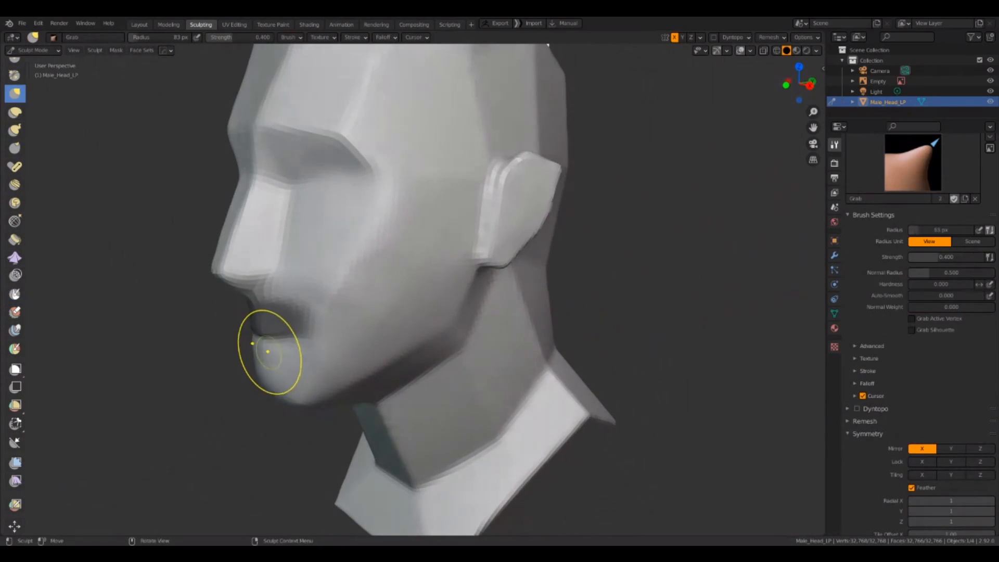
left_click_drag(276, 348, 268, 346)
left_click_drag(278, 347, 271, 344)
middle_click_drag(250, 394, 257, 328)
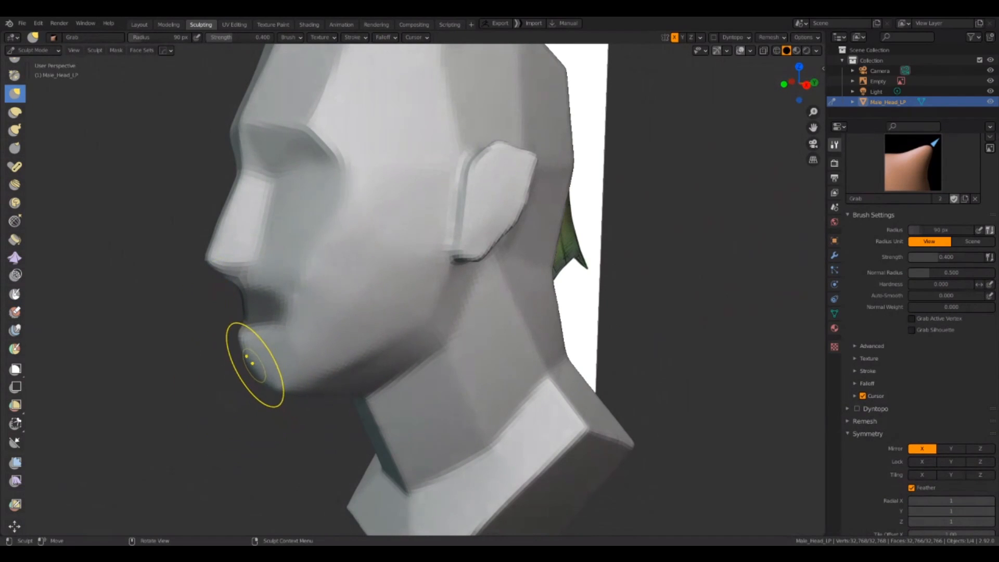
middle_click_drag(232, 384, 364, 382)
middle_click_drag(576, 312, 290, 374)
middle_click_drag(266, 415, 271, 367)
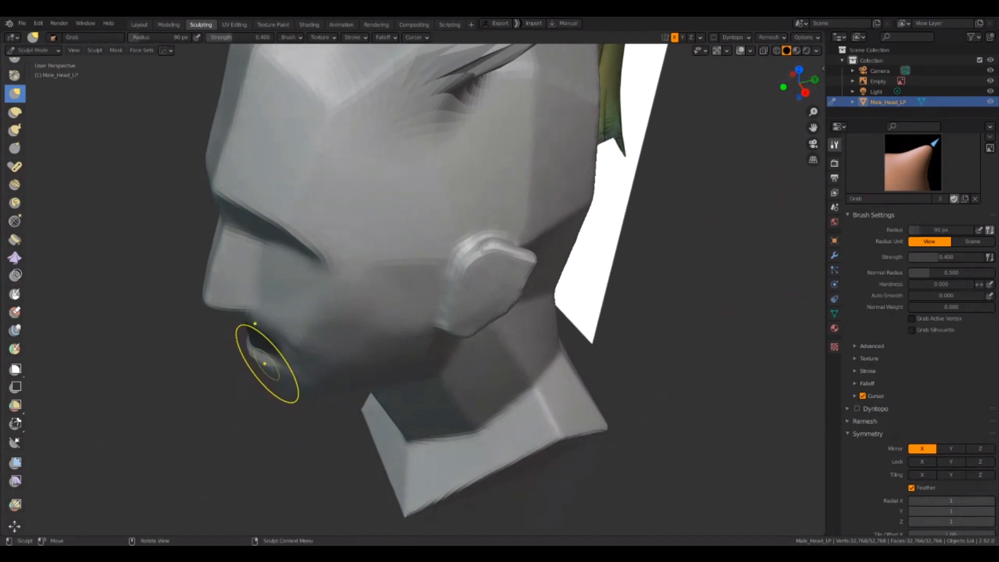
middle_click_drag(234, 423, 495, 395)
middle_click_drag(553, 286, 503, 297)
middle_click_drag(606, 267, 636, 268)
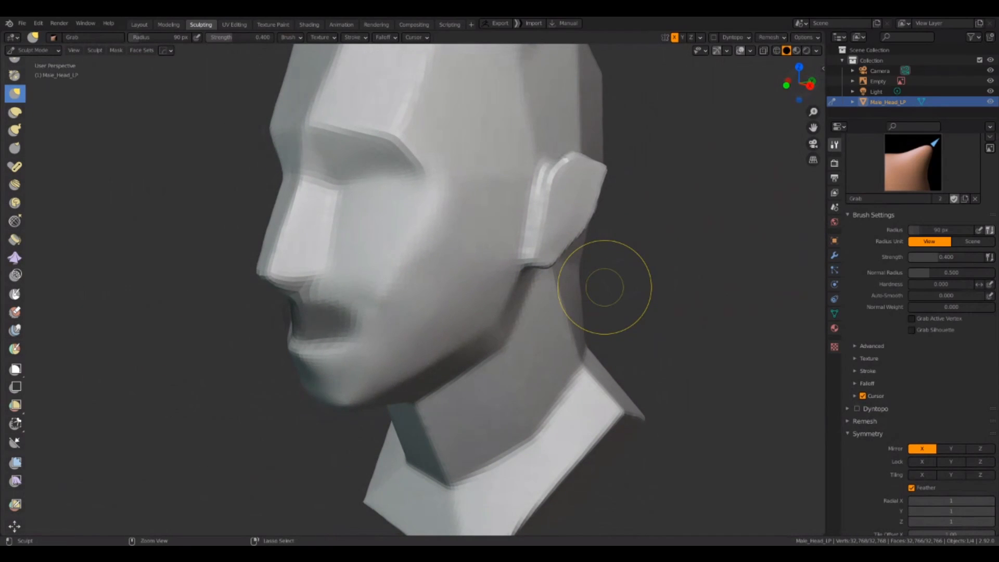
Step: Invert the mask and pull the upper lip forward with the Grab brush at a 90 px radius
key("ctrl+z")
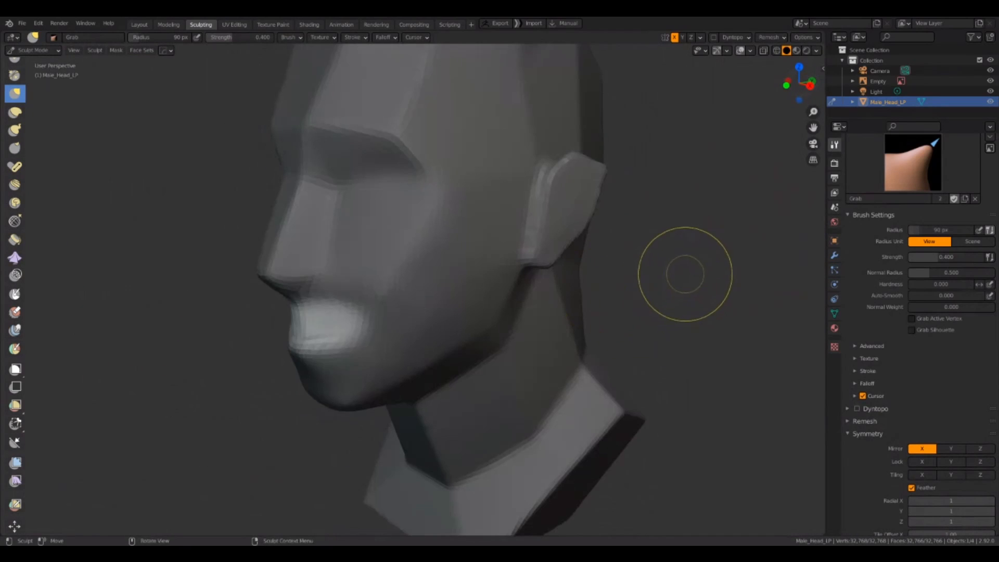
mouse_move(685, 274)
middle_mouse_down()
mouse_move(755, 276)
mouse_move(706, 274)
middle_mouse_up()
mouse_move(624, 291)
middle_mouse_down()
mouse_move(551, 301)
mouse_move(604, 283)
middle_mouse_up()
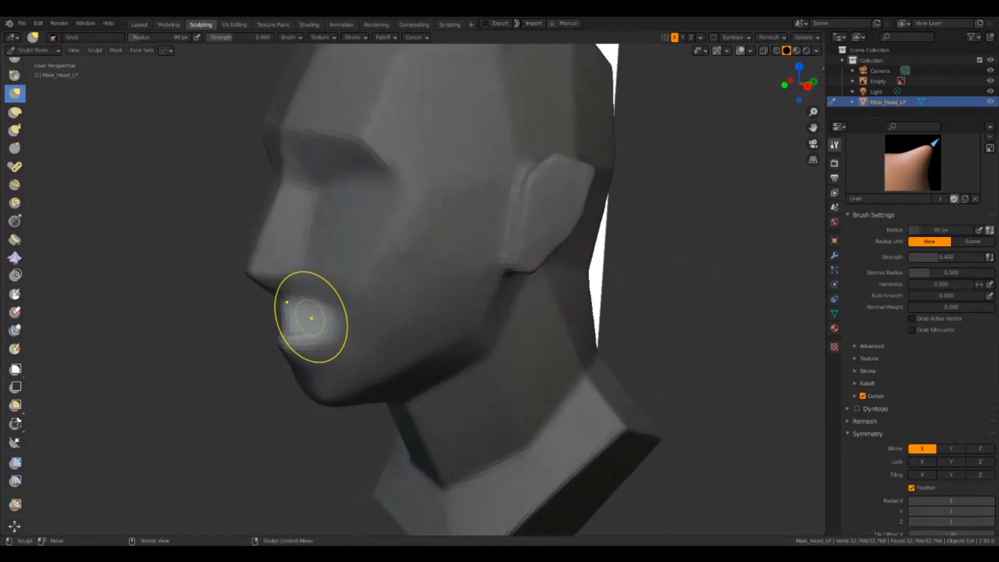
mouse_move(309, 317)
left_mouse_down()
mouse_move(278, 320)
mouse_move(316, 311)
mouse_move(289, 321)
left_mouse_up()
middle_click_drag(332, 372, 289, 384)
left_click_drag(287, 315, 281, 315)
left_click_drag(283, 319, 279, 321)
left_click_drag(279, 324, 269, 320)
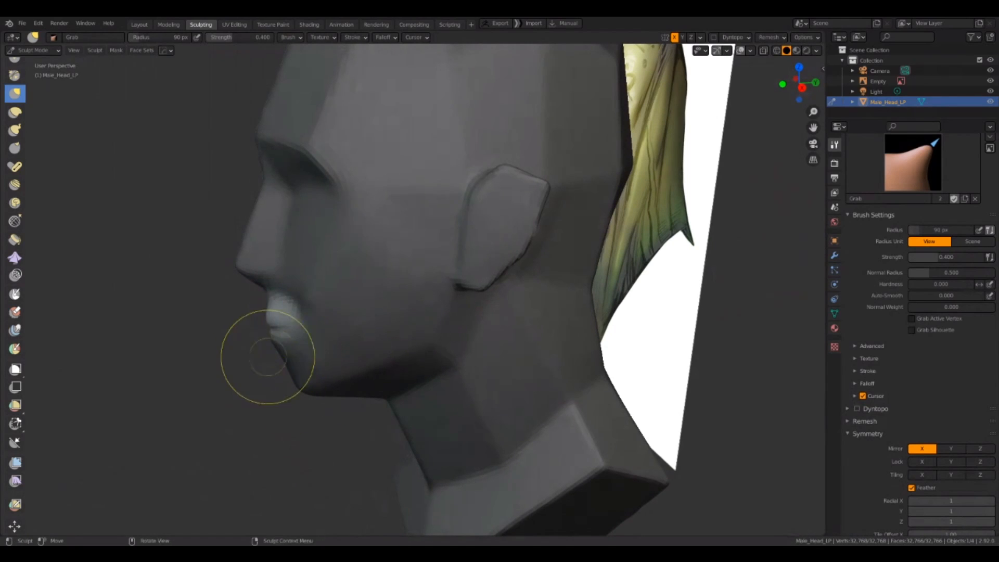
Step: Refine the upper lip with further Grab strokes, raising it and pushing it outward, and check its shape from the front and side
middle_click_drag(267, 357, 315, 341)
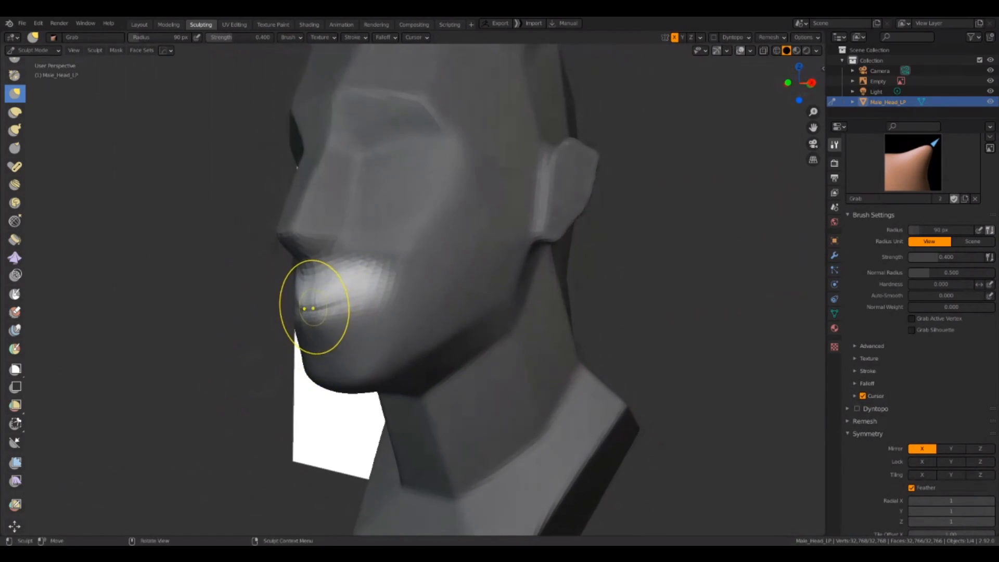
left_click_drag(309, 308, 306, 296)
middle_click_drag(306, 345, 282, 372)
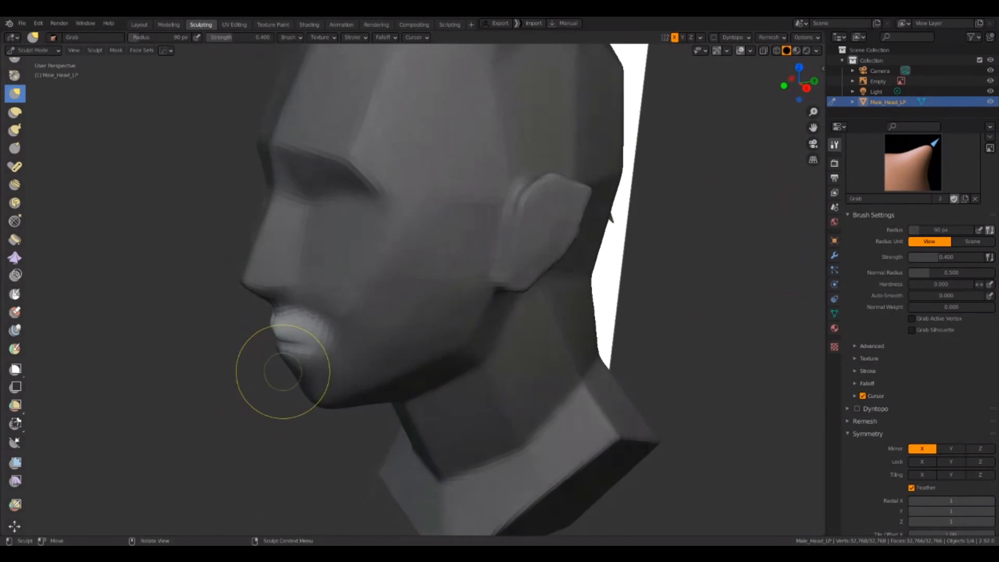
middle_click_drag(268, 333, 292, 339)
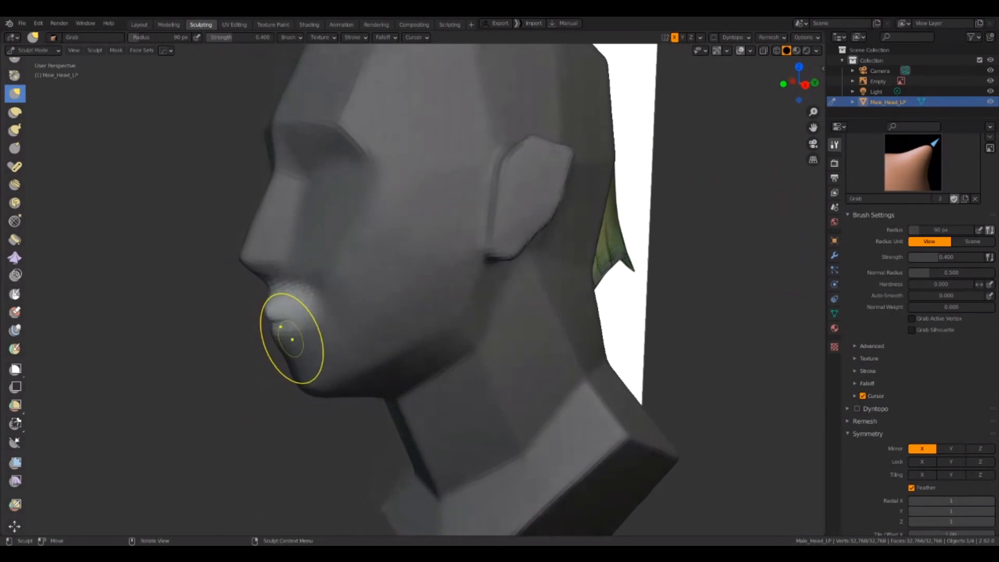
left_click_drag(279, 312, 269, 311)
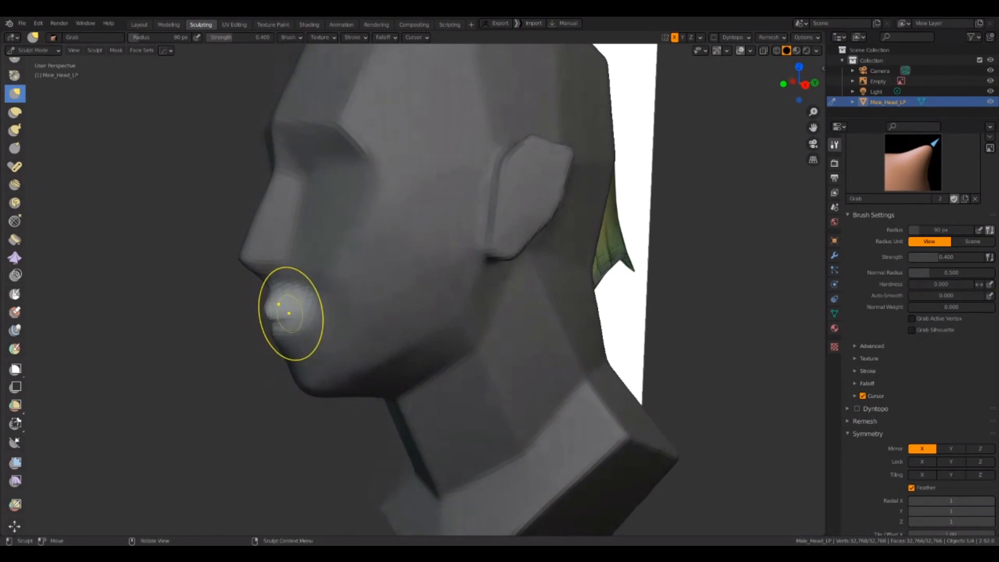
middle_click_drag(246, 382, 605, 295)
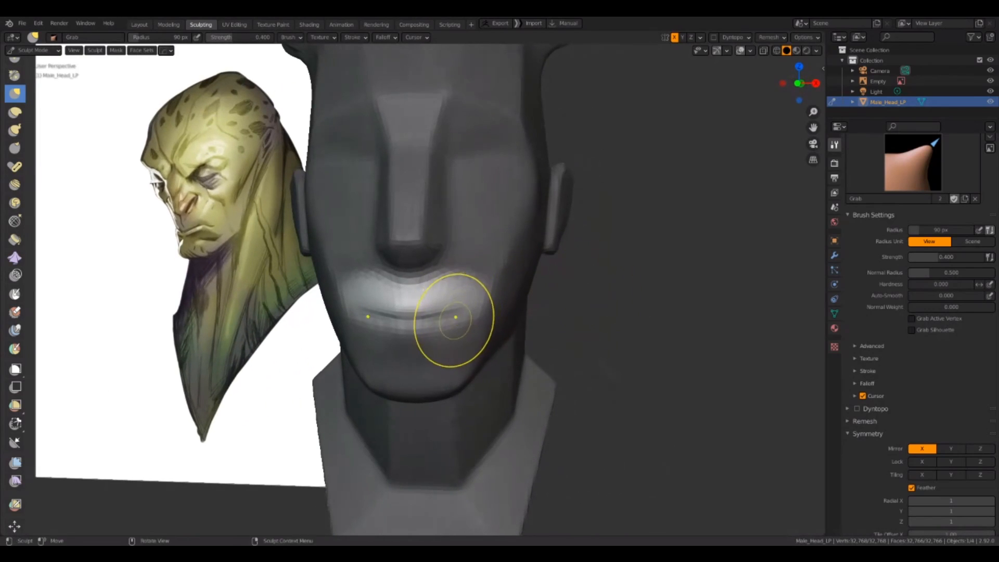
middle_click_drag(635, 272, 557, 288)
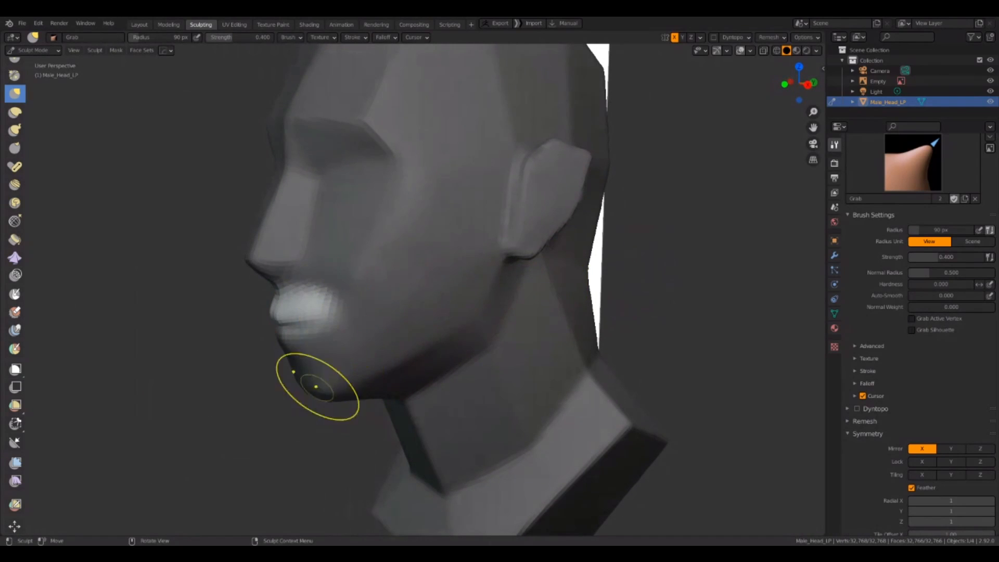
middle_click_drag(271, 428, 338, 429)
middle_click_drag(598, 301, 614, 319)
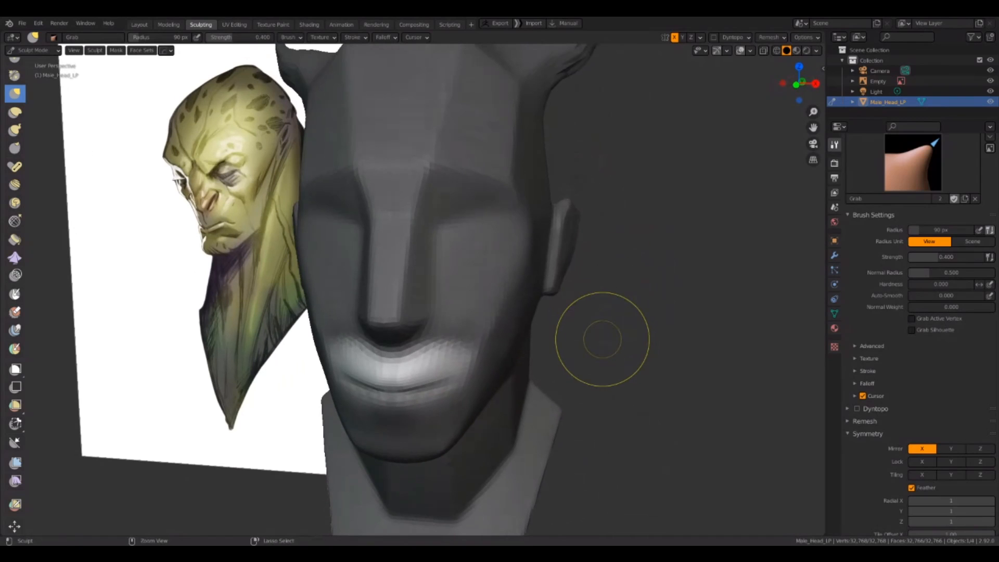
Step: Invert the mask back onto the upper lip and erase it by subtracting with the Mask brush
key("ctrl+i")
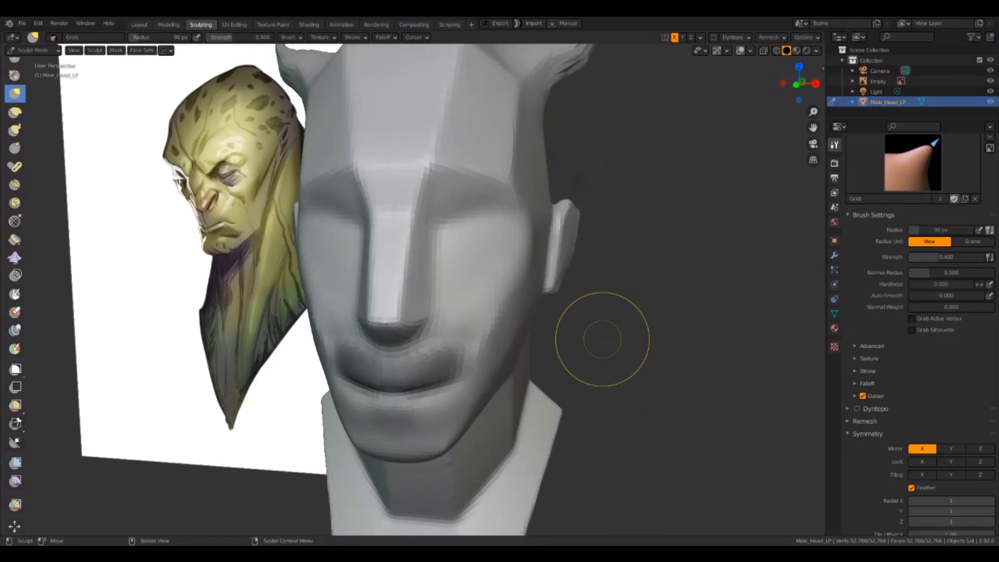
middle_click_drag(631, 308, 642, 312)
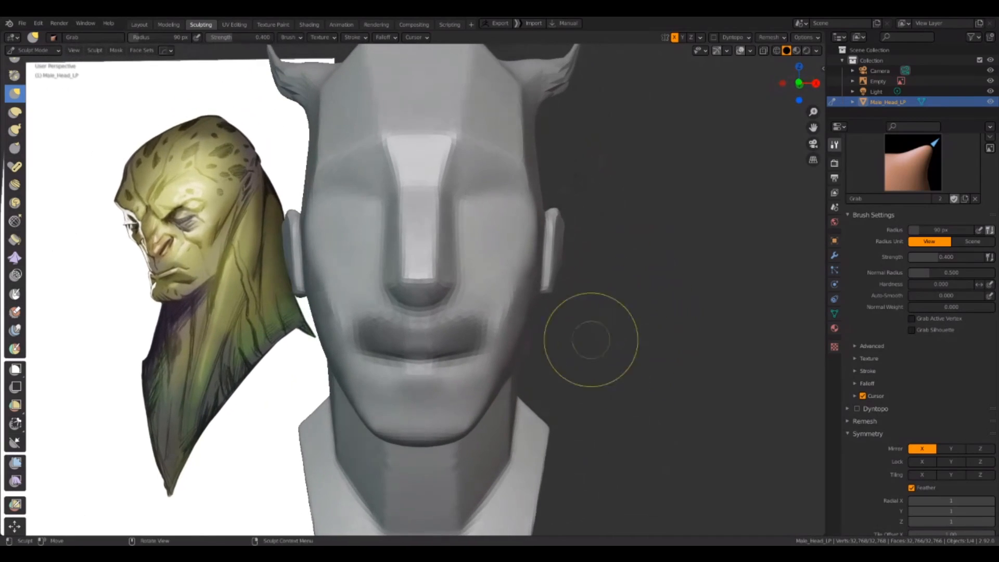
left_click(15, 294)
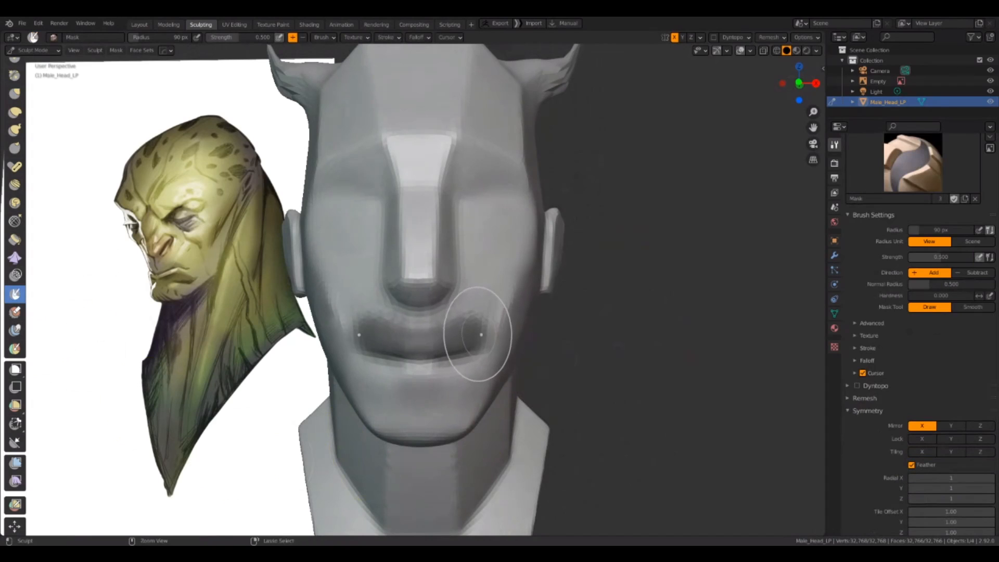
left_click_drag(483, 330, 426, 341, "ctrl")
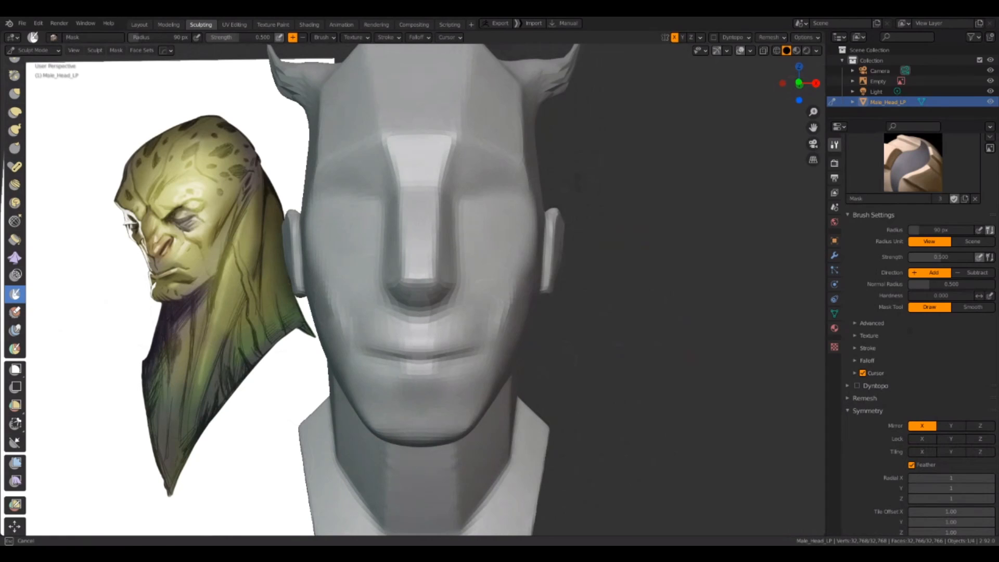
left_click_drag(433, 364, 437, 375, "ctrl")
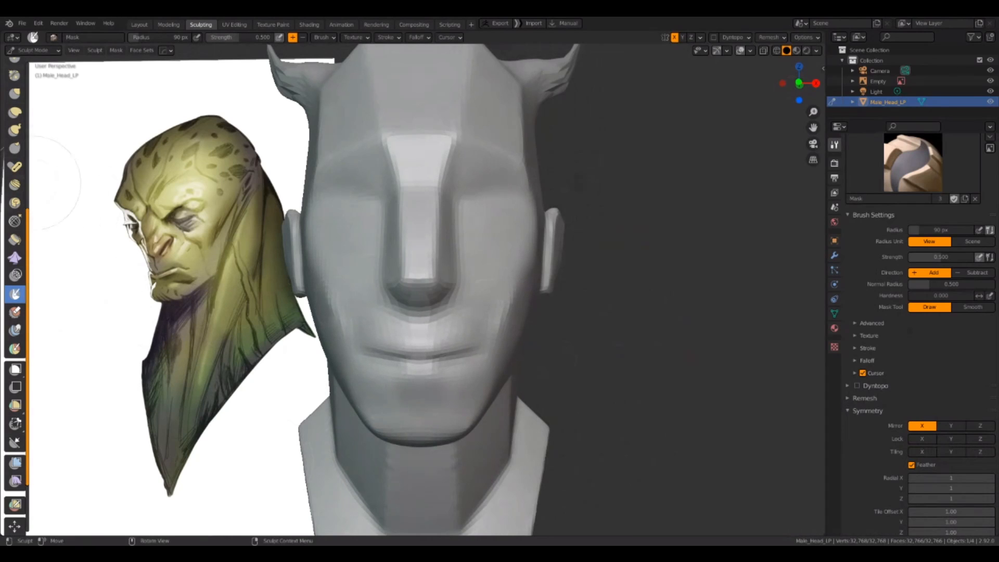
Step: Build up the lower cheek toward the jaw with the Clay Strips brush at a 90 px radius and smooth the strokes
scroll(16, 297, "up", 10)
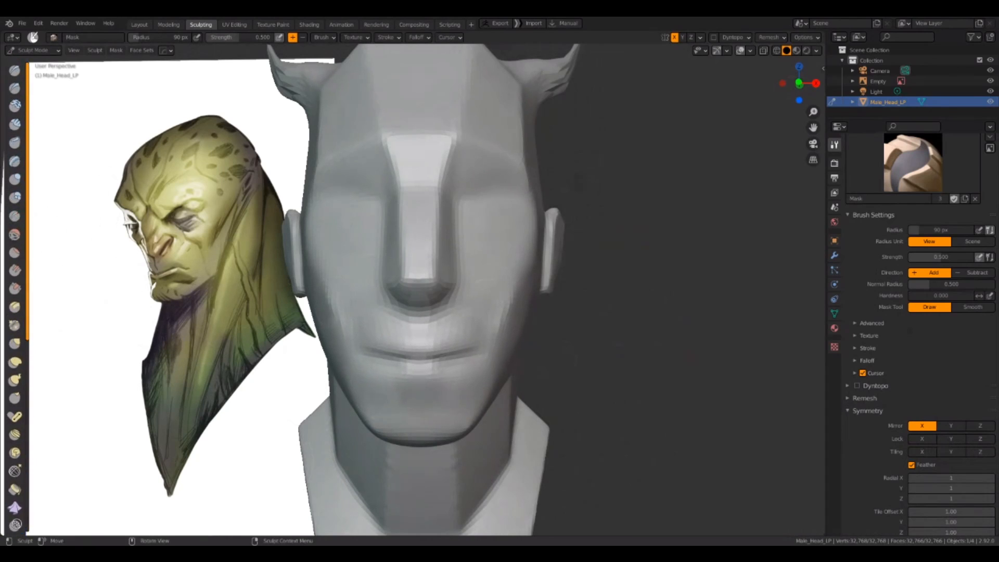
left_click(14, 124)
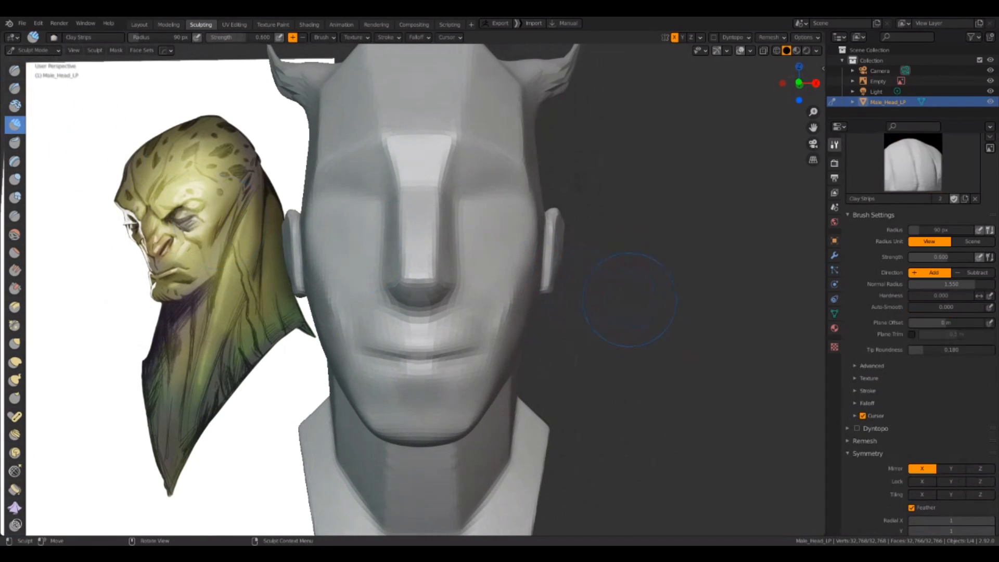
middle_click_drag(658, 308, 467, 342)
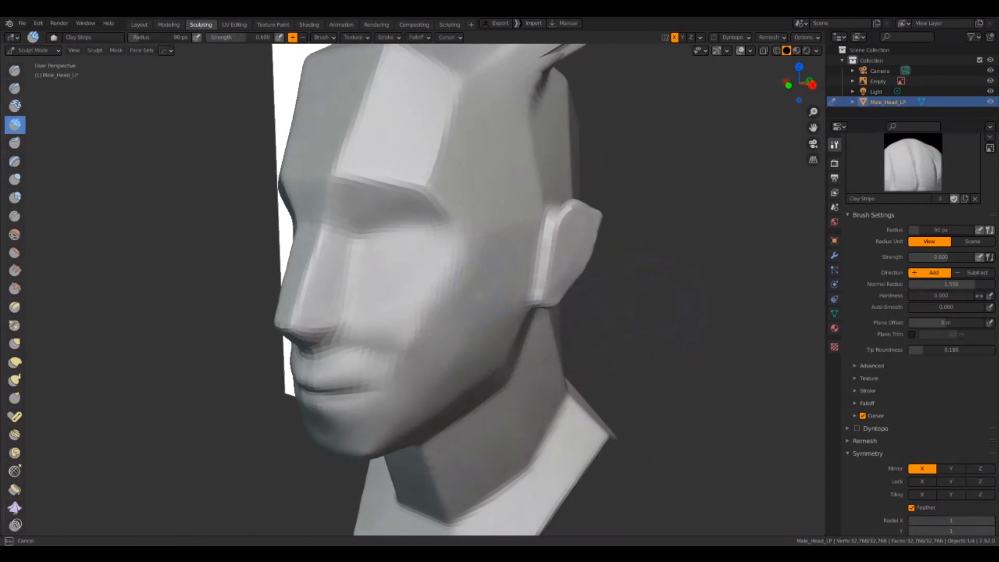
mouse_move(495, 273)
left_mouse_down()
mouse_move(438, 341)
mouse_move(490, 285)
mouse_move(465, 327)
mouse_move(448, 293)
mouse_move(414, 382)
mouse_move(450, 358)
mouse_move(482, 305)
left_mouse_up()
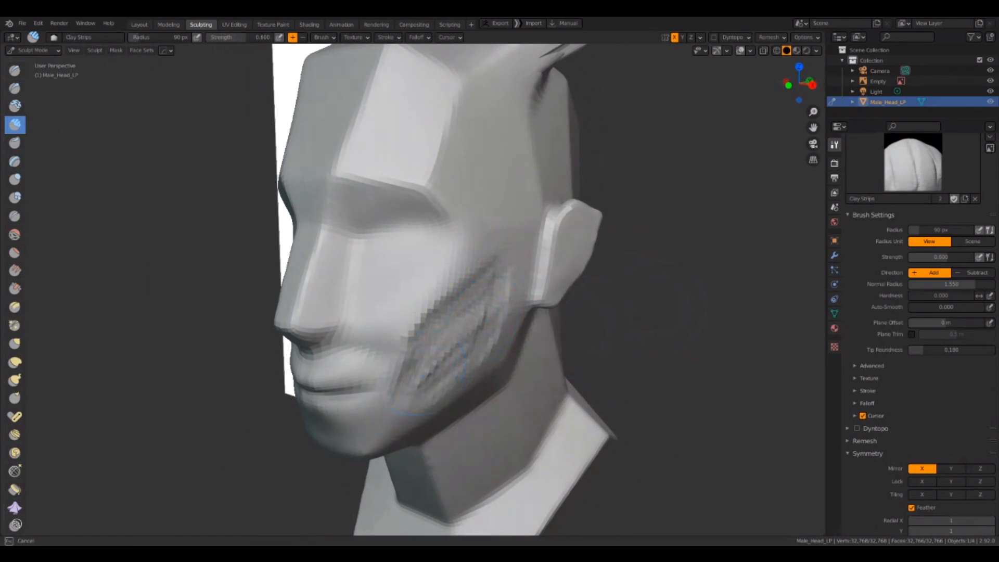
mouse_move(432, 380)
left_mouse_down()
mouse_move(412, 384)
mouse_move(421, 364)
left_mouse_up()
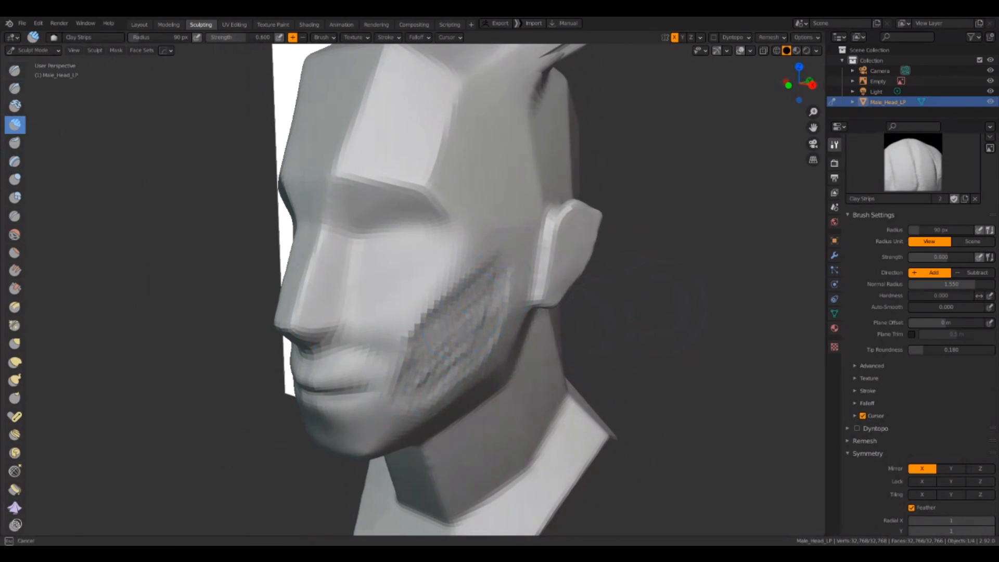
left_click_drag(465, 315, 460, 319)
left_click_drag(460, 318, 425, 392)
mouse_move(479, 338)
left_mouse_down("shift")
mouse_move(458, 344)
mouse_move(428, 388)
left_mouse_up("shift")
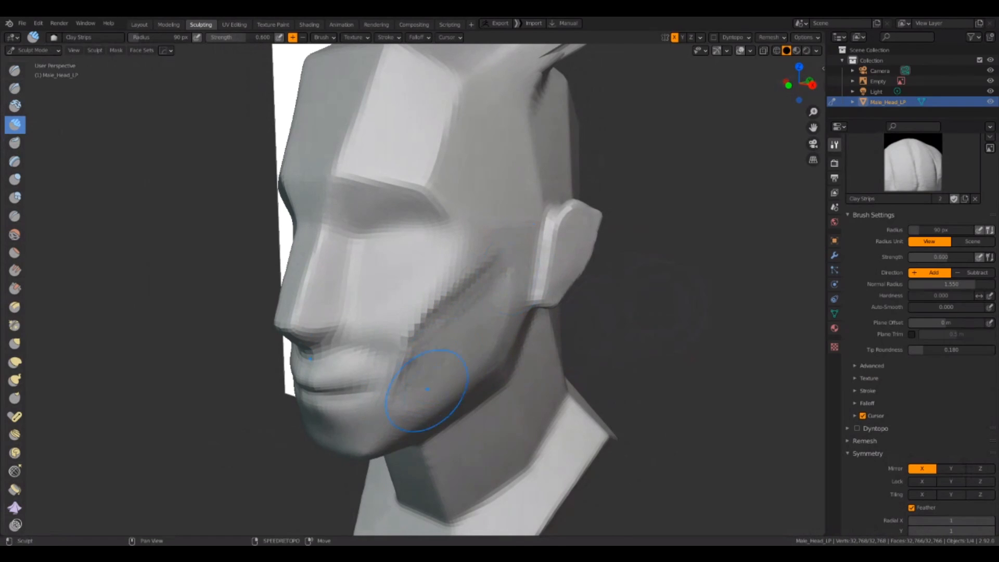
Step: Make the outliner area taller and widen it together with the properties editor
middle_click_drag(663, 320, 622, 300)
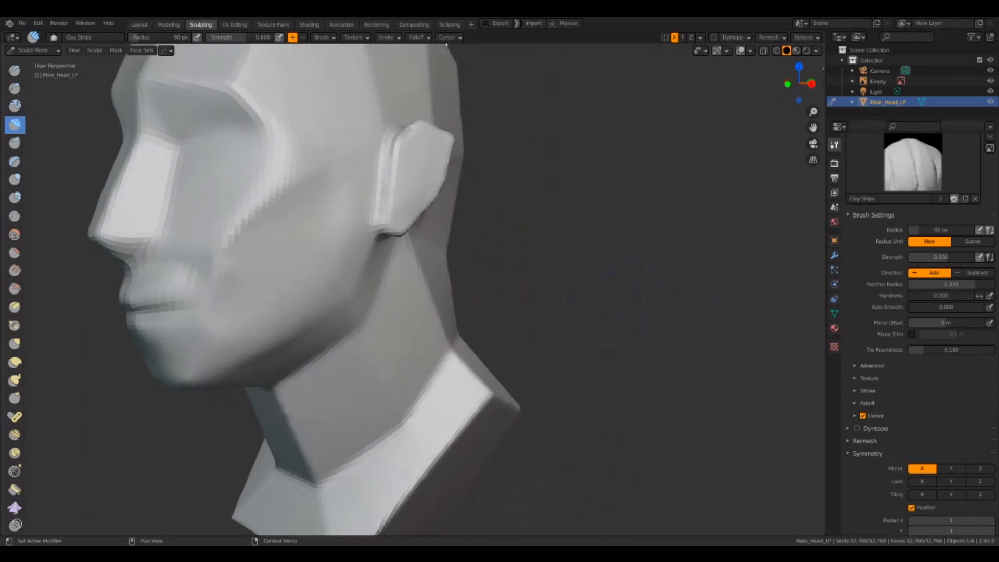
left_click_drag(962, 120, 962, 188)
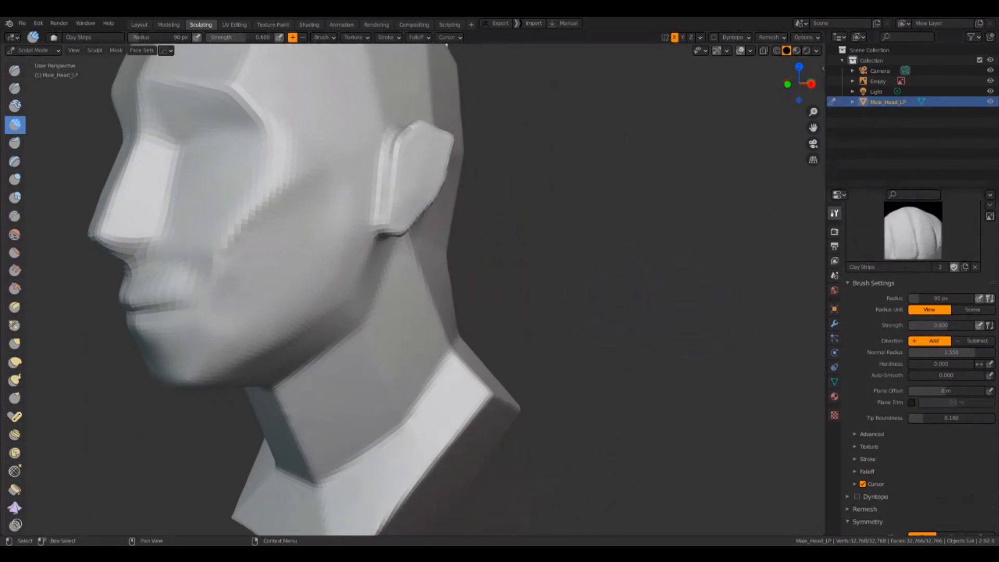
left_click_drag(826, 199, 743, 199)
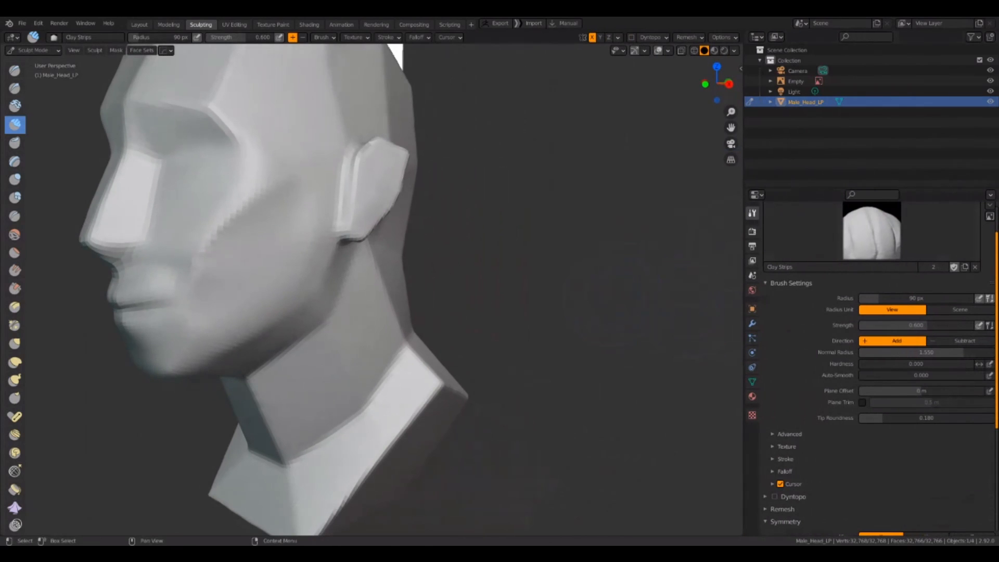
Step: Split the properties editor into two side-by-side areas, widen and balance them, and show the texture properties in the second one
left_click_drag(996, 191, 878, 194)
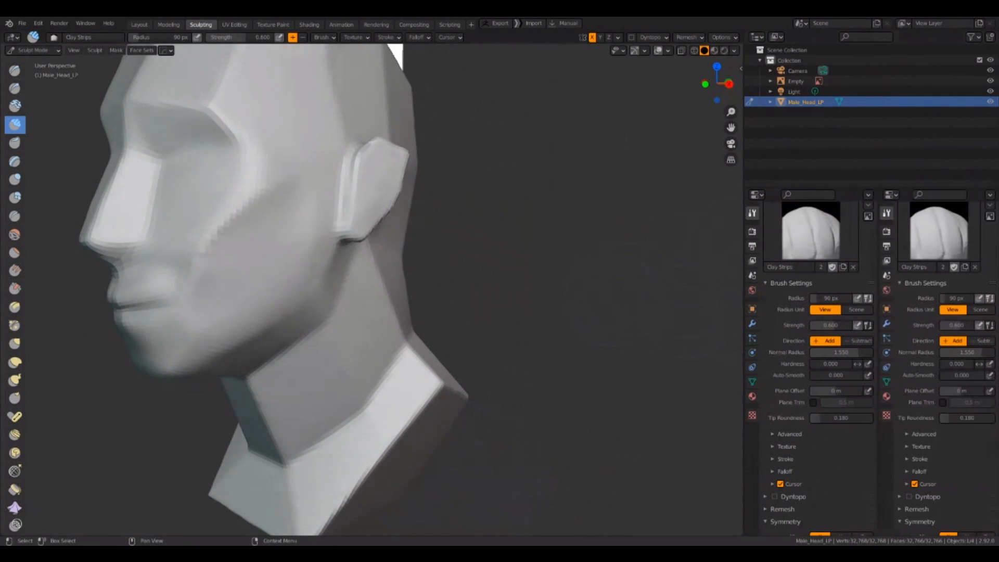
left_click_drag(743, 199, 700, 199)
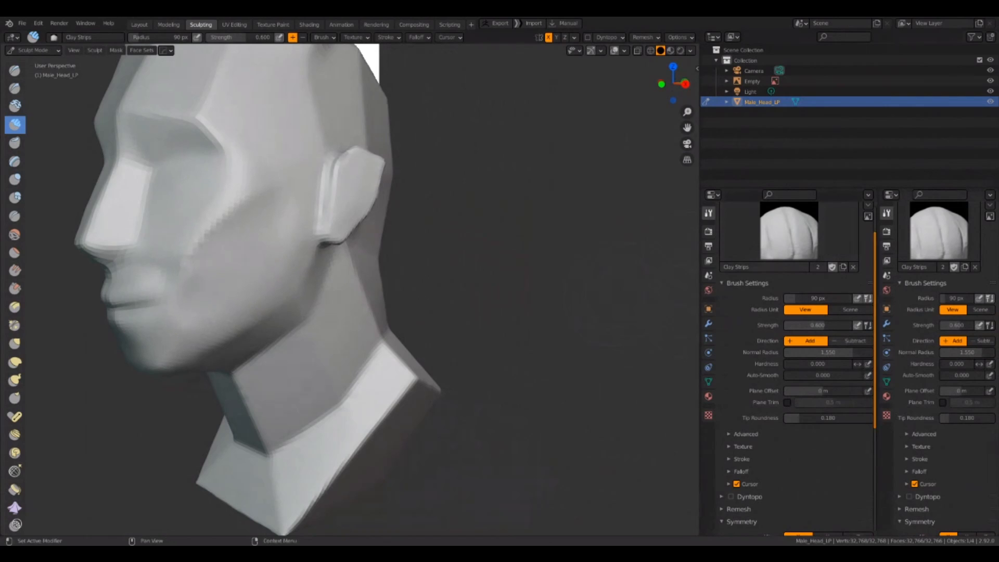
left_click_drag(878, 333, 856, 333)
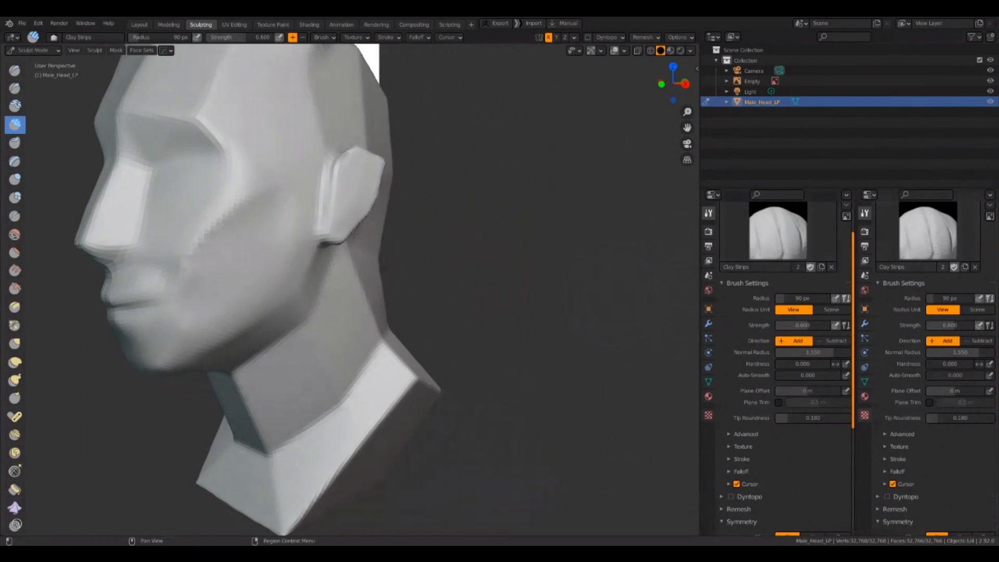
left_click(864, 415)
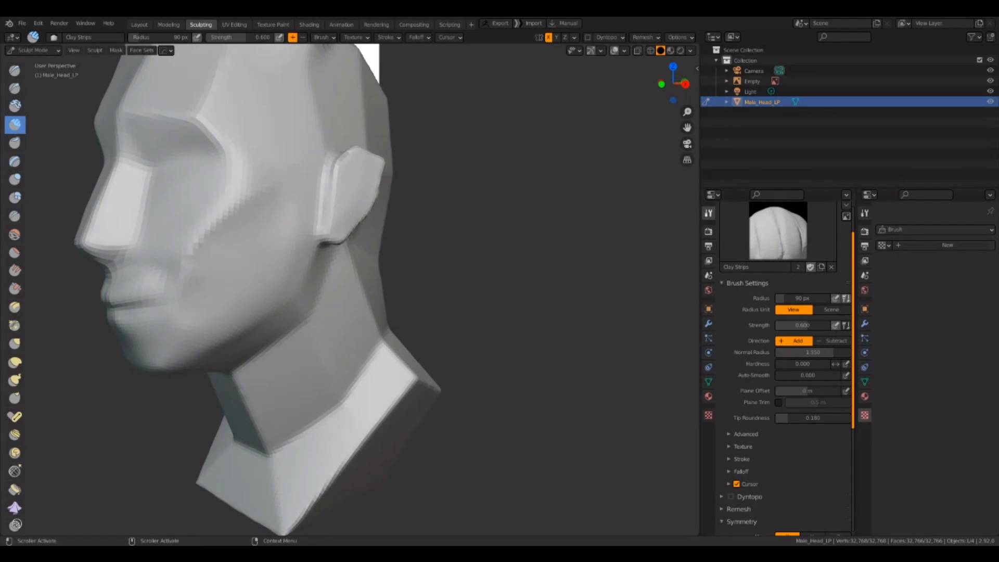
left_click_drag(854, 533, 787, 531)
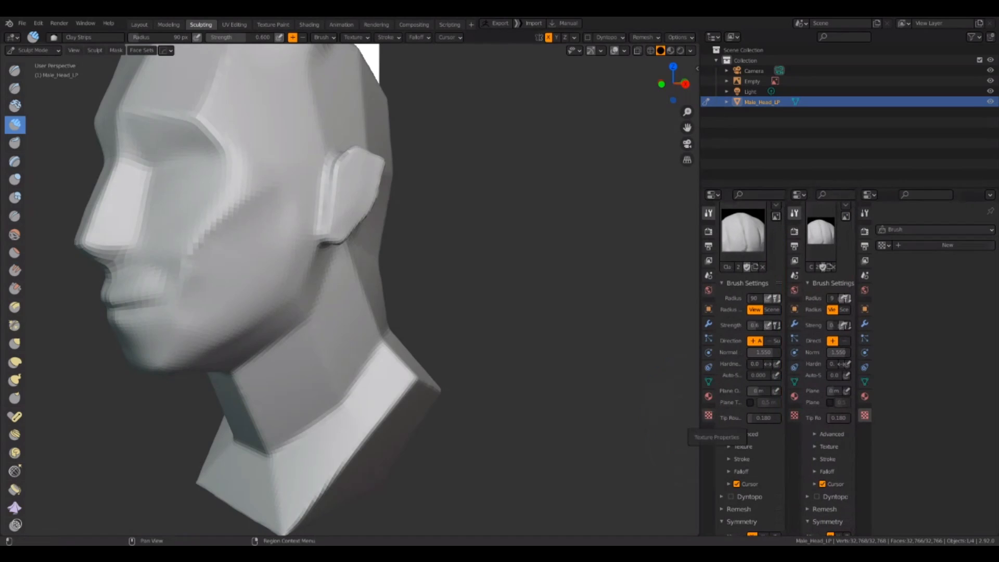
left_click(709, 415)
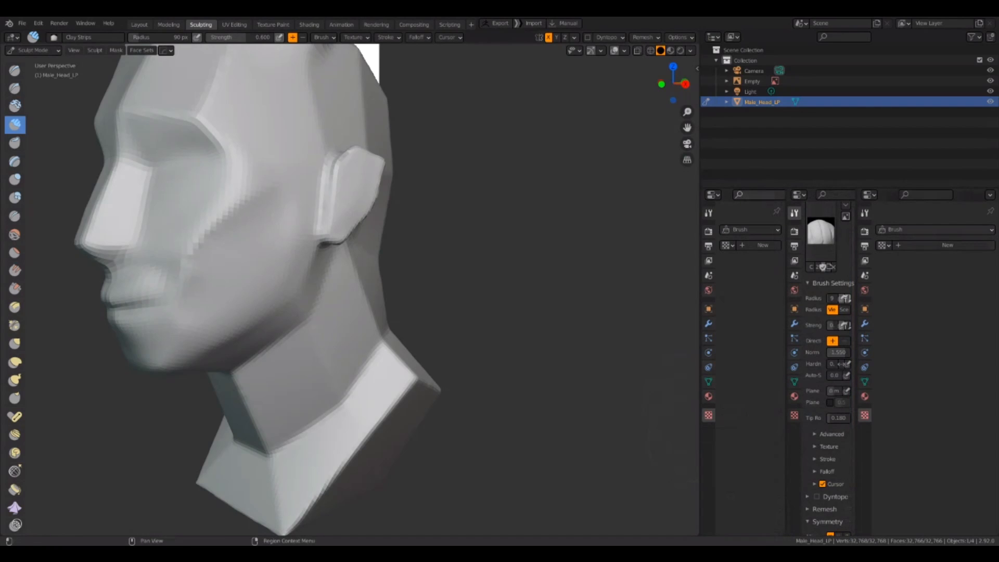
left_click_drag(784, 191, 812, 198)
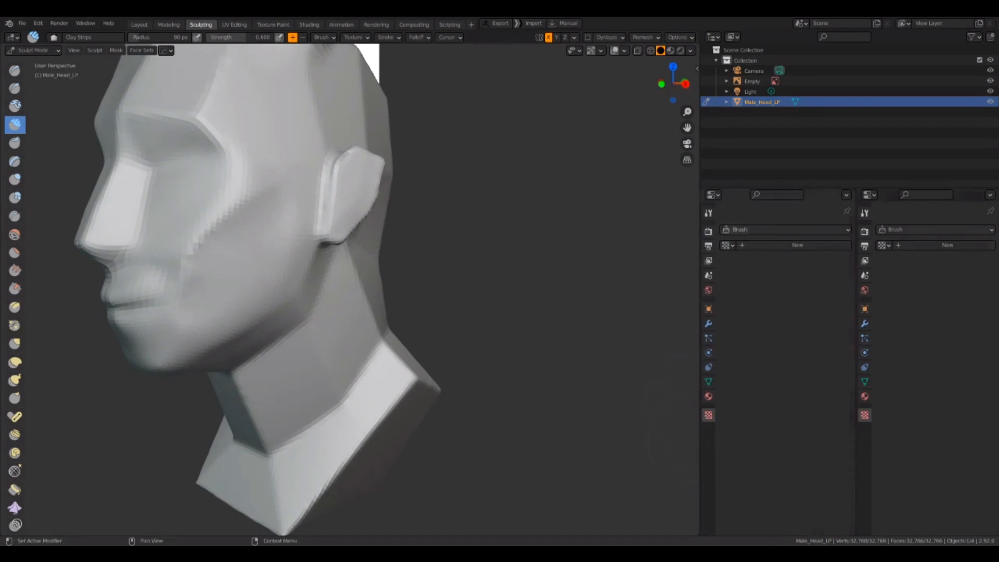
left_click(709, 213)
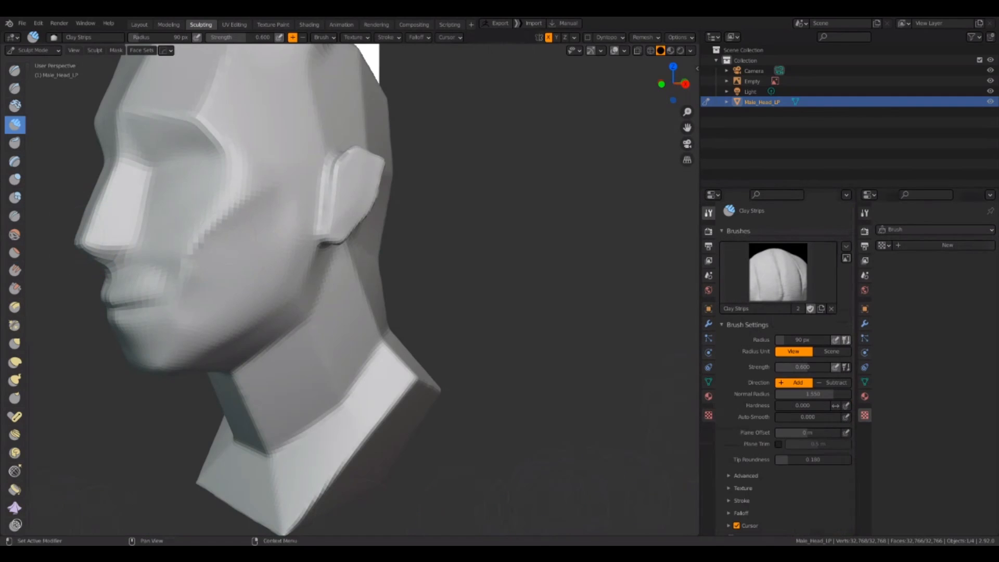
Step: Create a new brush texture, load the image MR_S_05.jpg into it, and widen both properties editors
left_click(948, 244)
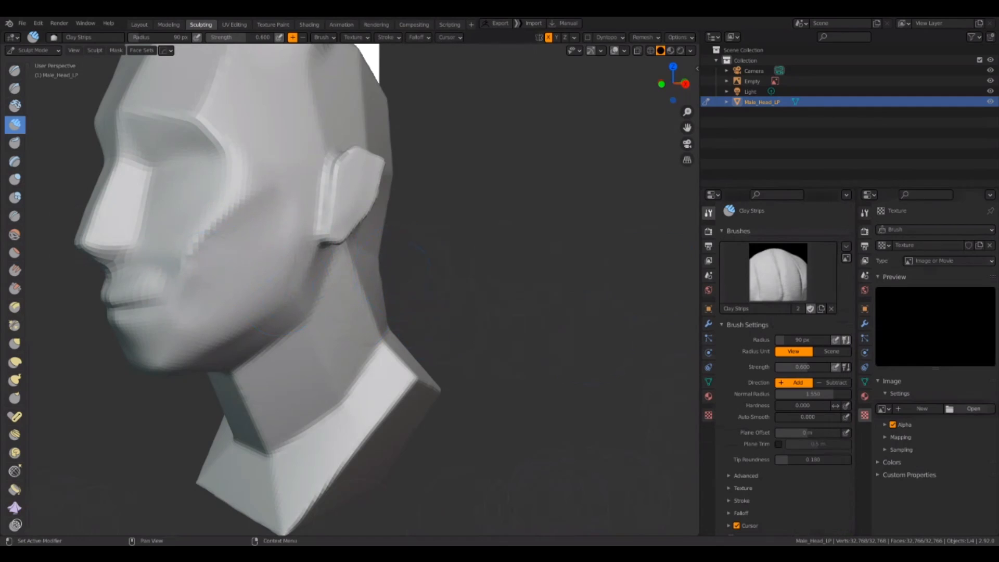
left_click(970, 409)
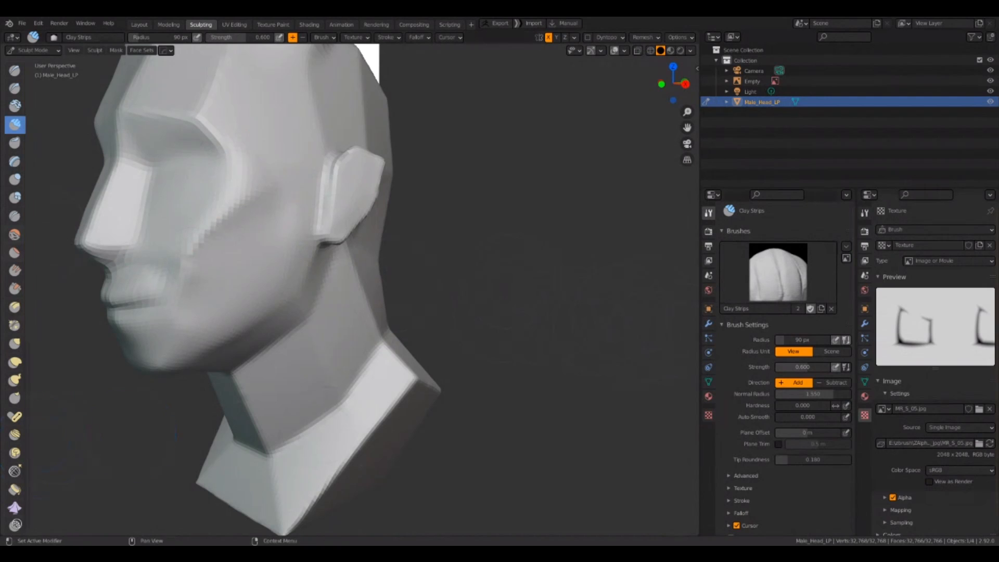
left_click_drag(700, 317, 679, 319)
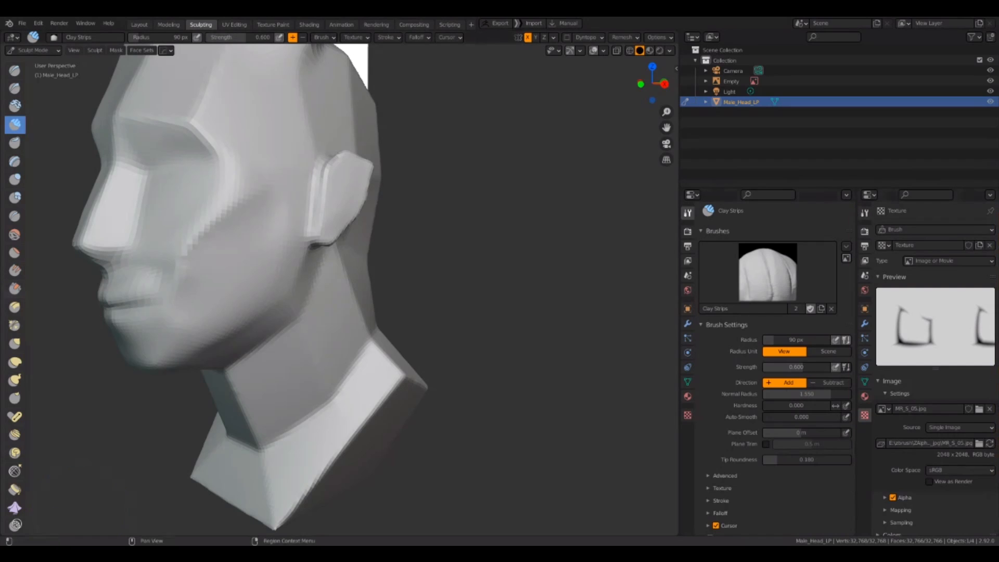
left_click_drag(857, 312, 811, 312)
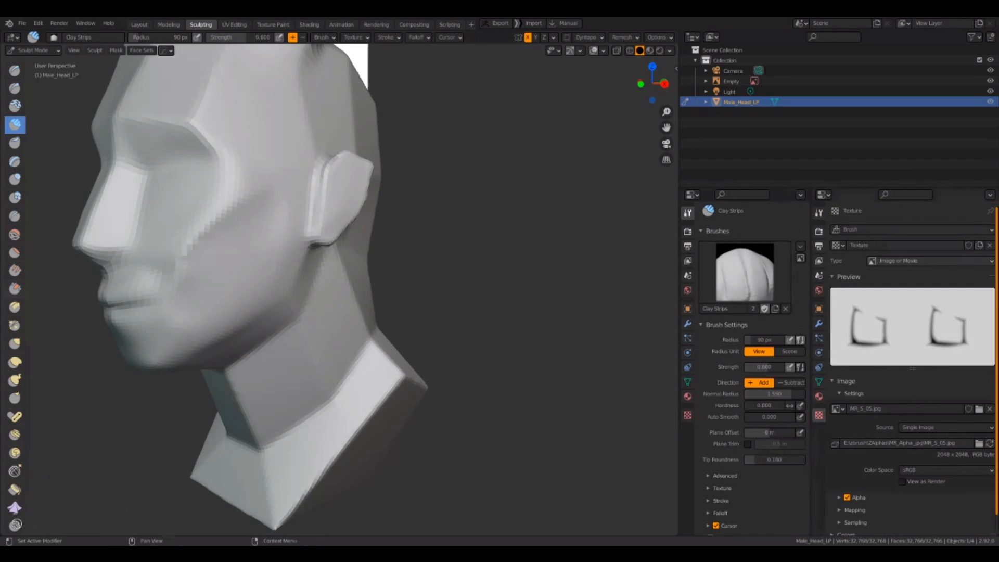
Step: Unlink the texture from the Clay Strips brush and create another new one with the image MR_S_03.jpg
left_click(990, 245)
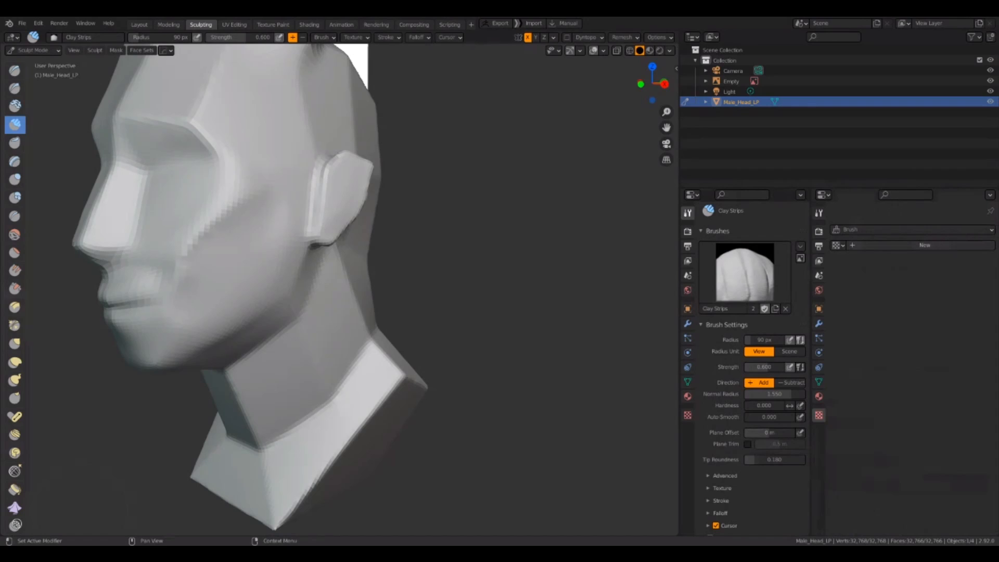
left_click(925, 245)
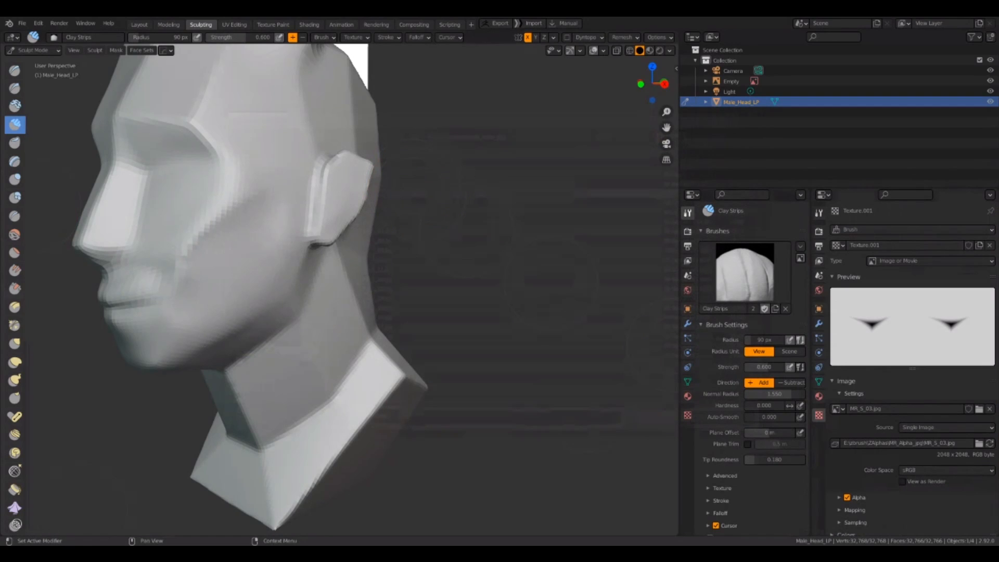
scroll(752, 365, "down", 10)
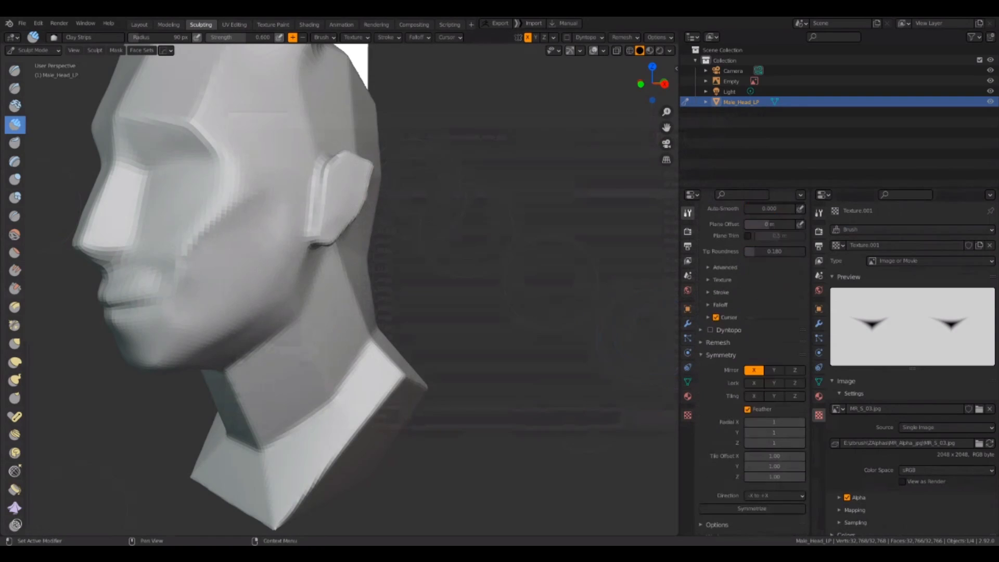
scroll(752, 364, "up", 2)
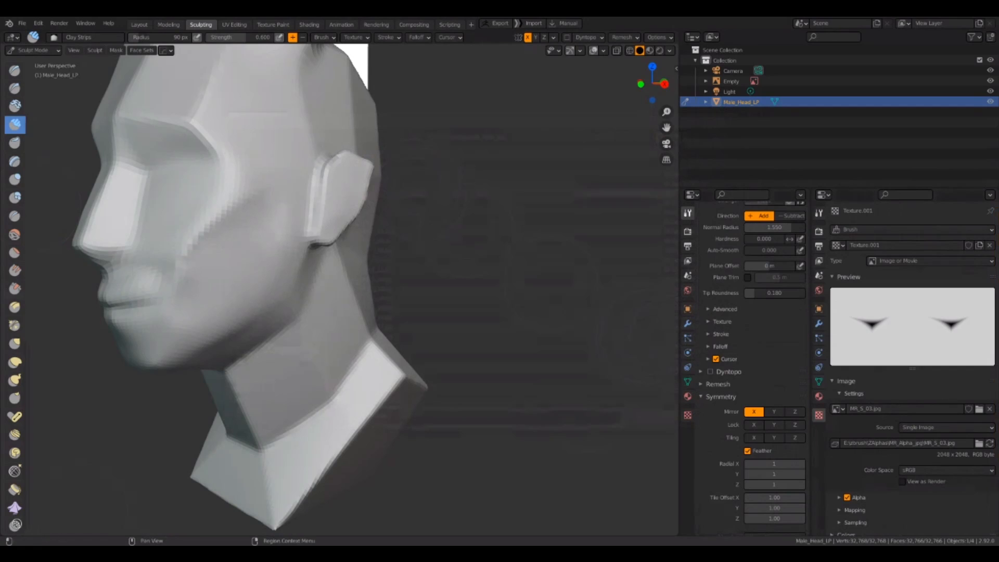
left_click(687, 338)
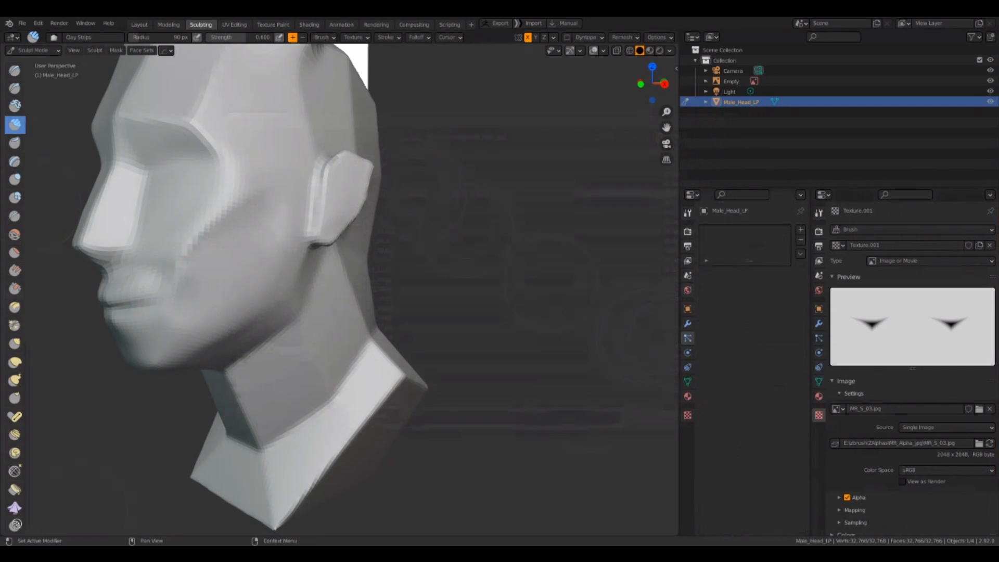
left_click(687, 213)
Step: Widen the properties editor holding the brush settings and leave it on the active tool settings
left_click_drag(679, 270, 644, 271)
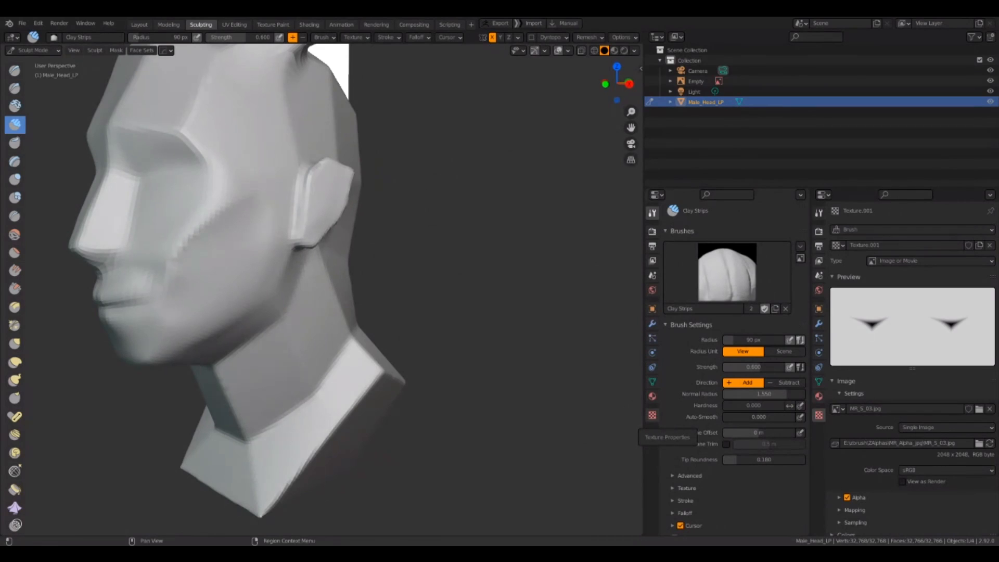
left_click(651, 414)
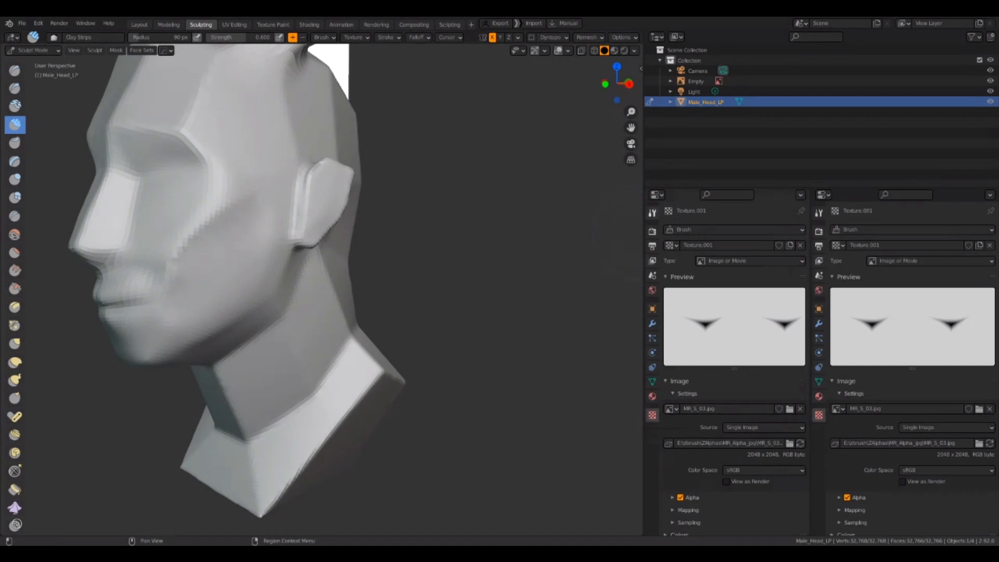
left_click(652, 213)
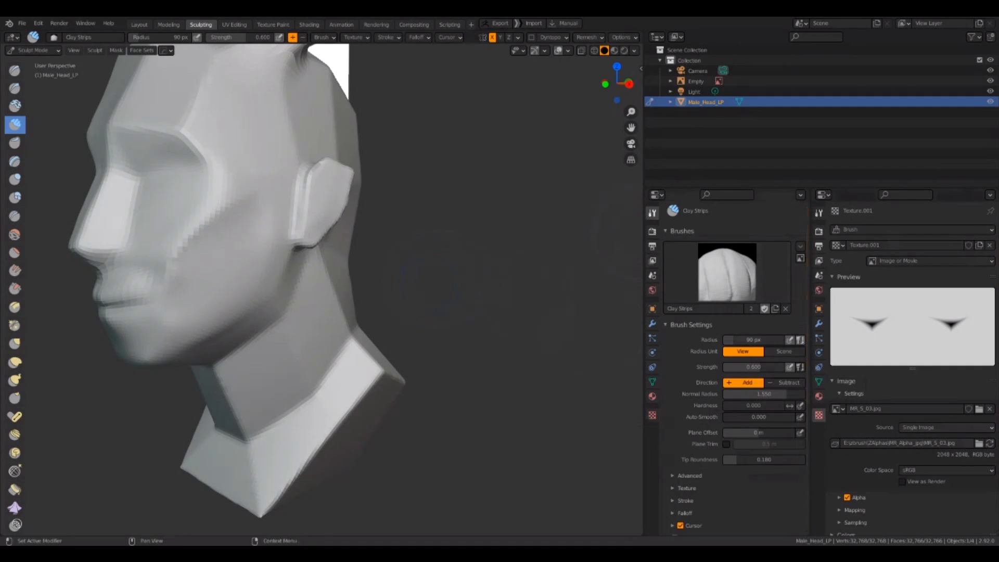
Step: Switch to the Draw brush, unlink its texture, and create a new one with the image MR_S_02.jpg
key("x")
scroll(728, 468, "down", 1)
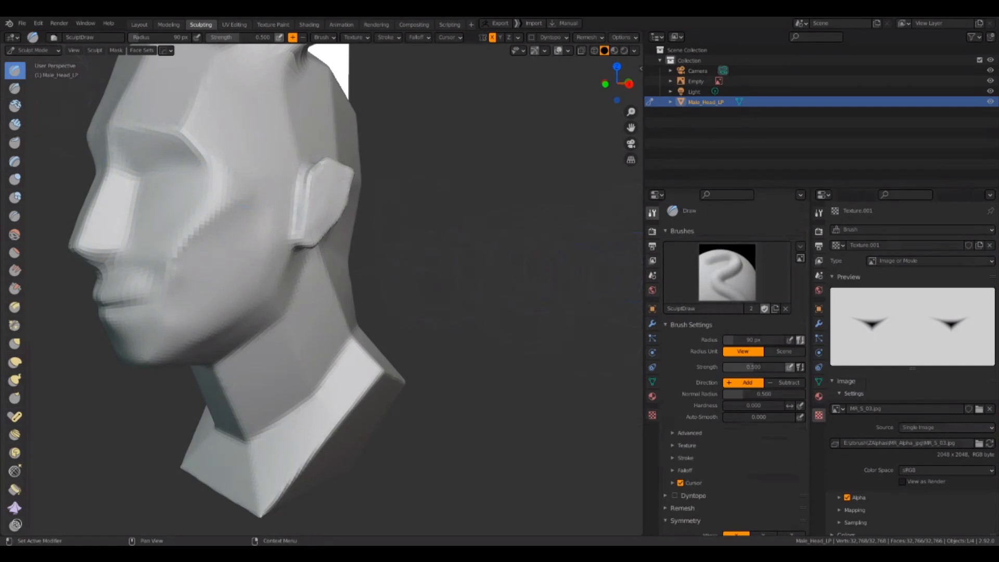
left_click(990, 245)
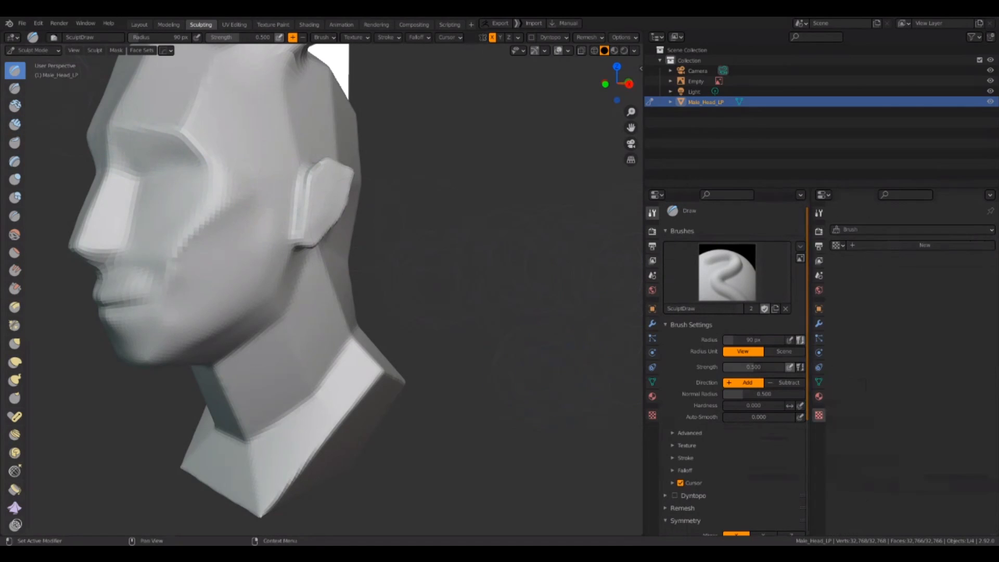
left_click(925, 245)
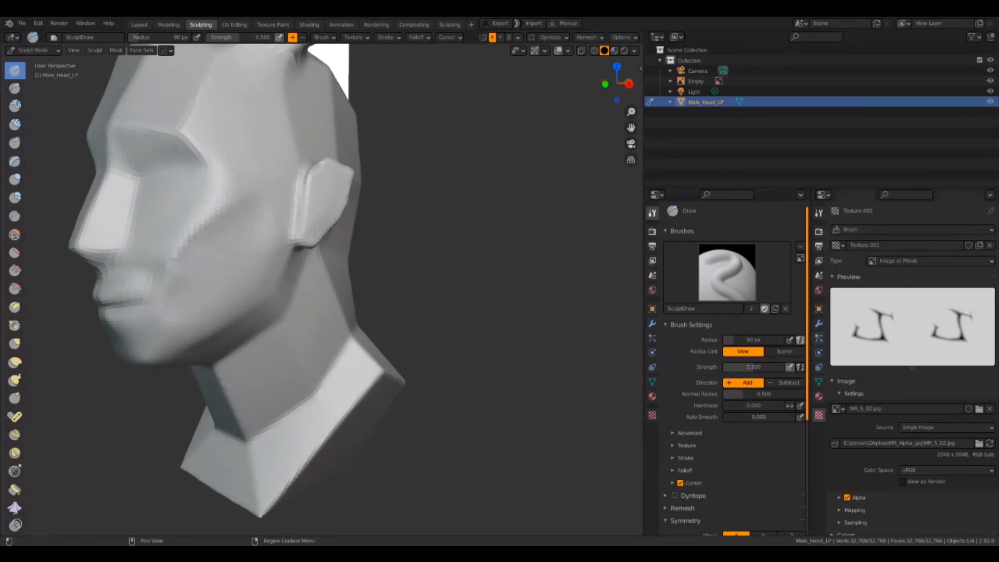
Step: Add a copy of the SculptDraw brush and rename it "alpha brush"
scroll(734, 364, "down", 3)
scroll(734, 365, "down", 3)
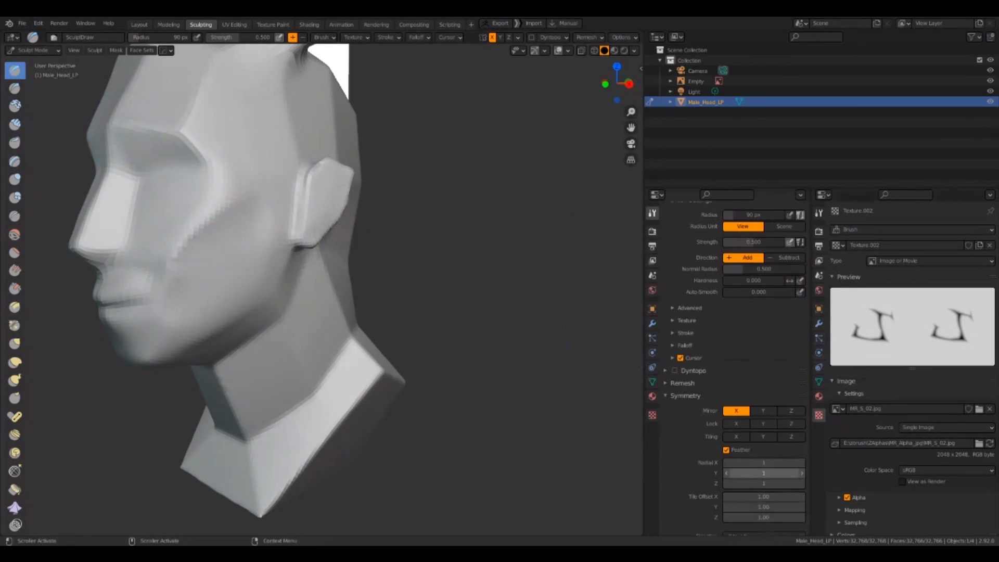
scroll(734, 364, "up", 6)
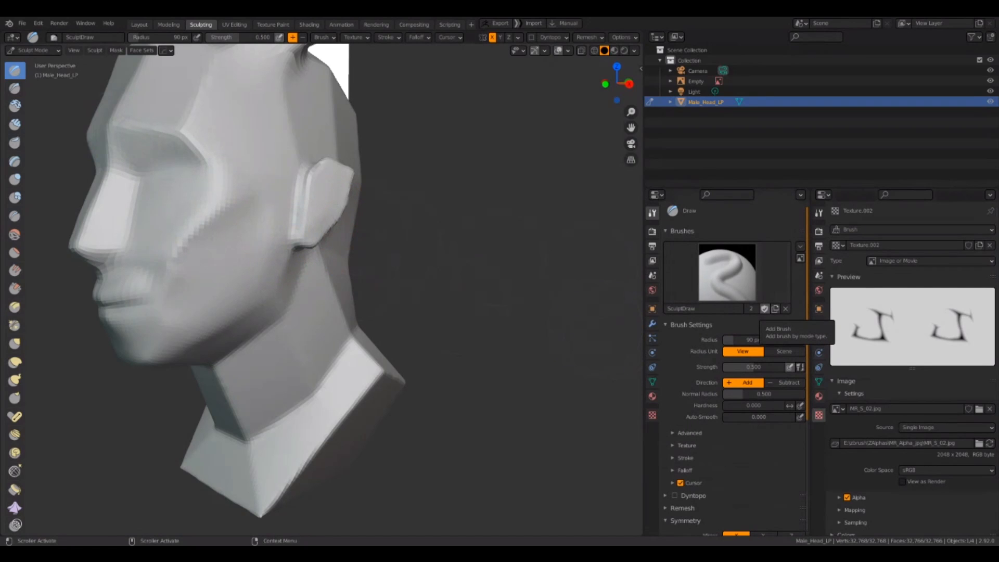
left_click(775, 308)
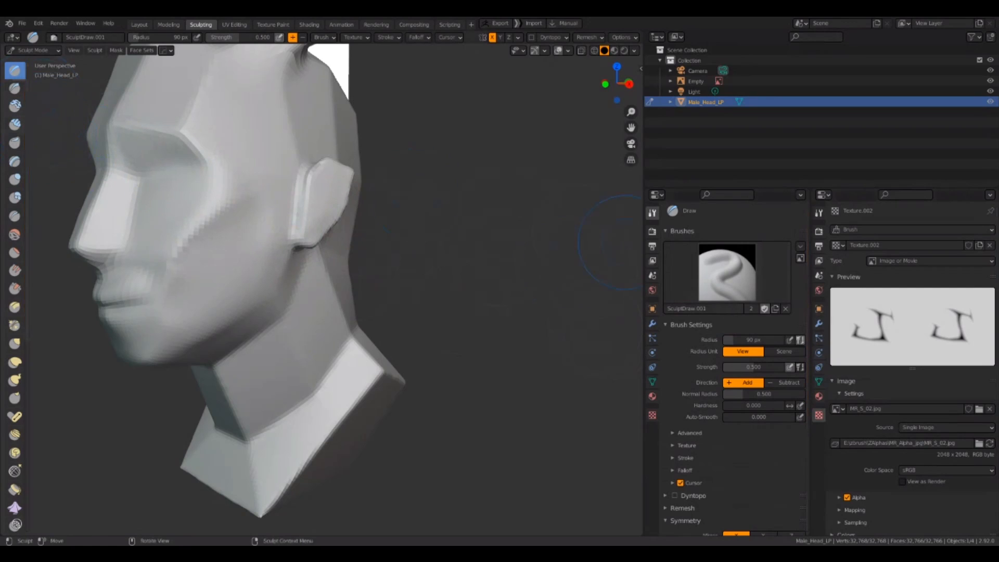
left_click(703, 308)
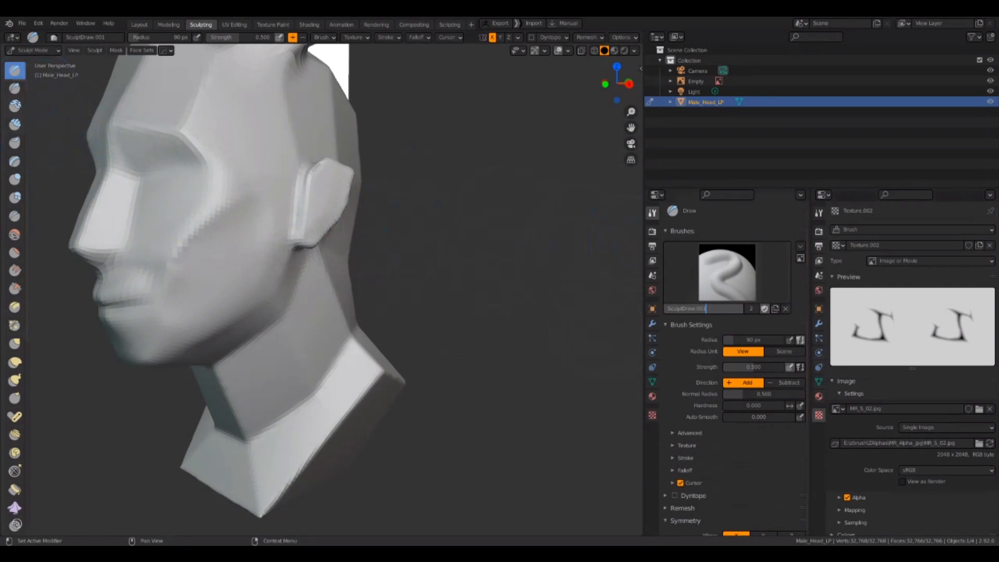
key("BackSpace")
type("alpha brush")
key("Return")
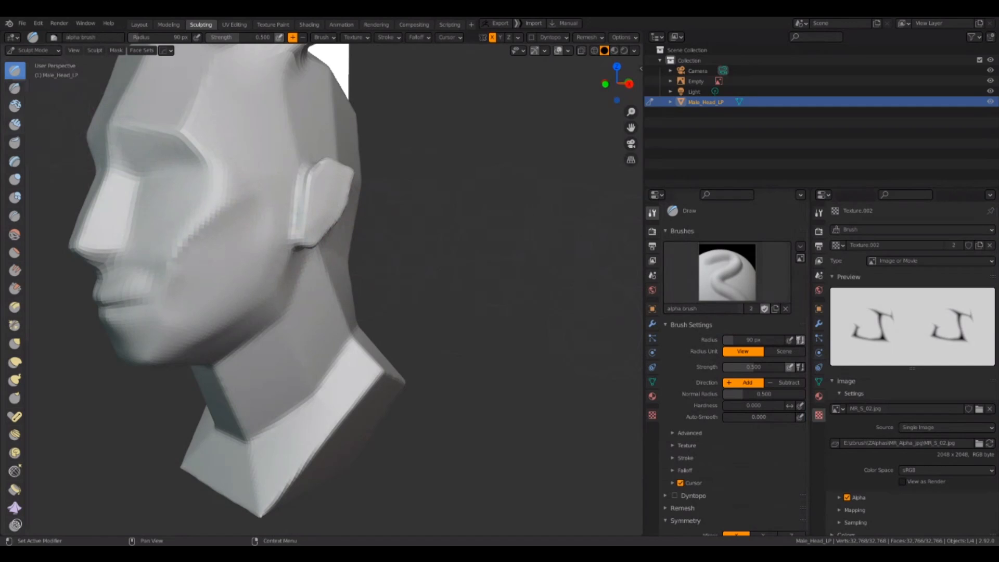
Step: Choose the alpha brush from the available Draw brushes
left_click(727, 272)
key("Escape")
left_click(727, 272)
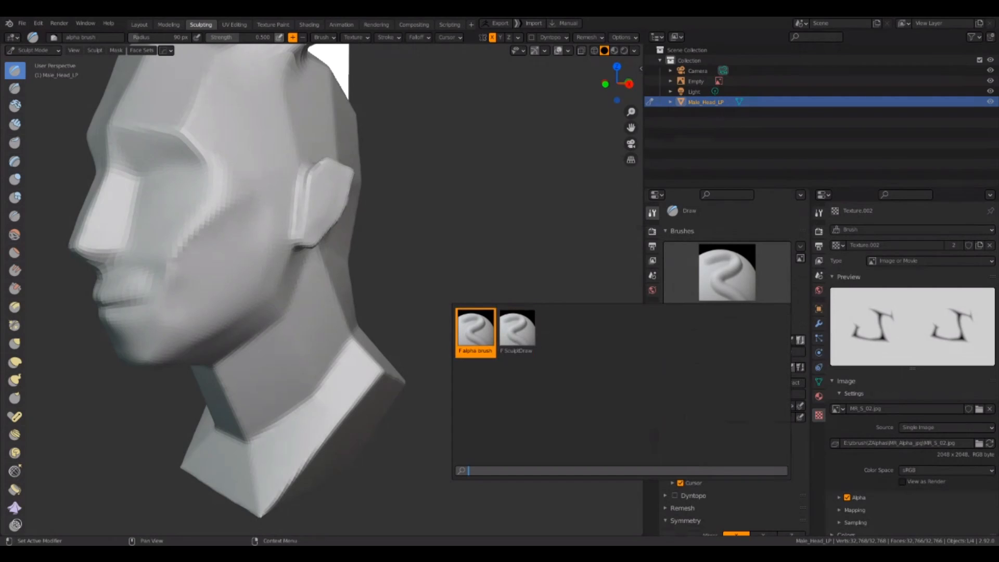
left_click(475, 332)
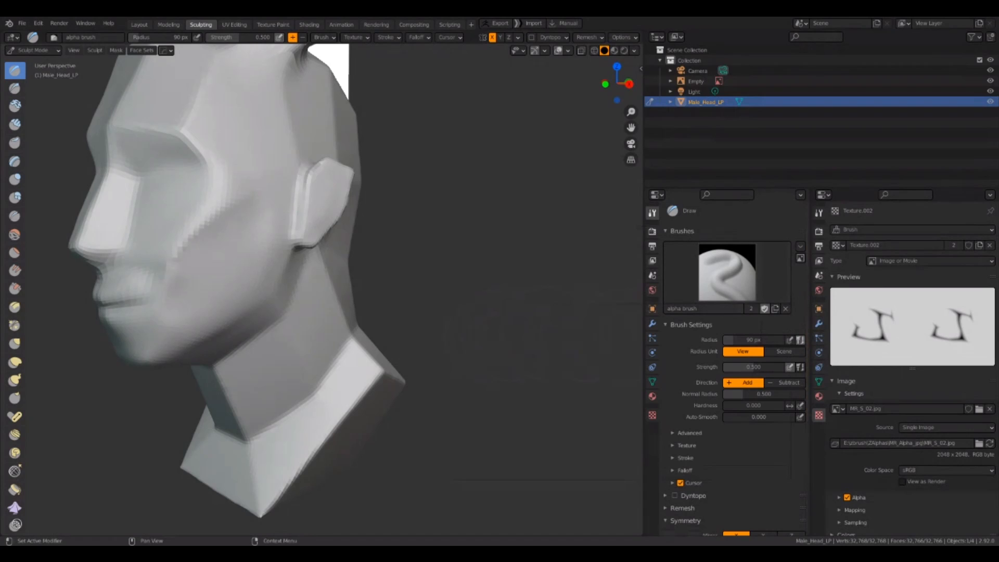
Step: Collapse the Symmetry section and expand the Texture settings of the alpha brush
scroll(734, 365, "down", 8)
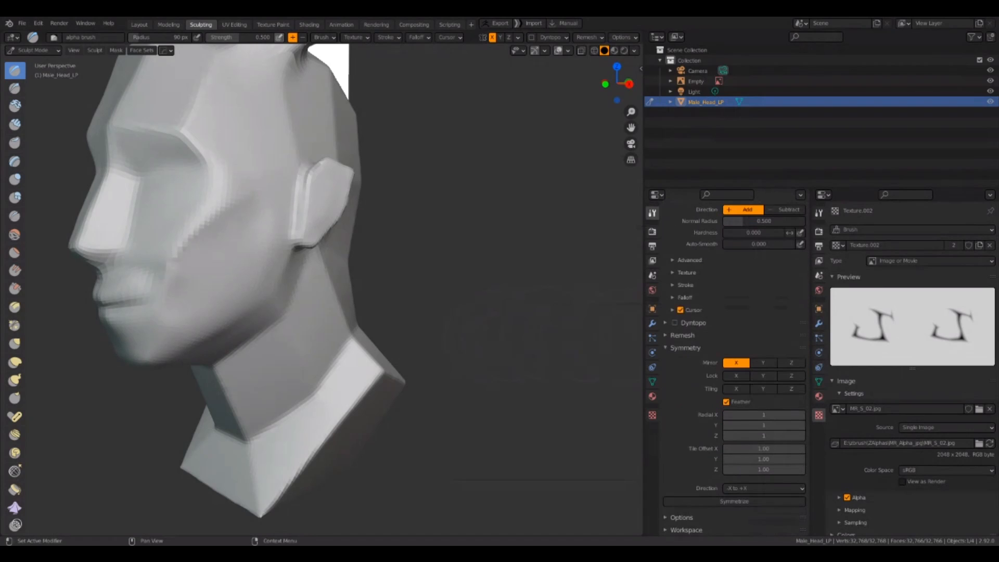
left_click(685, 348)
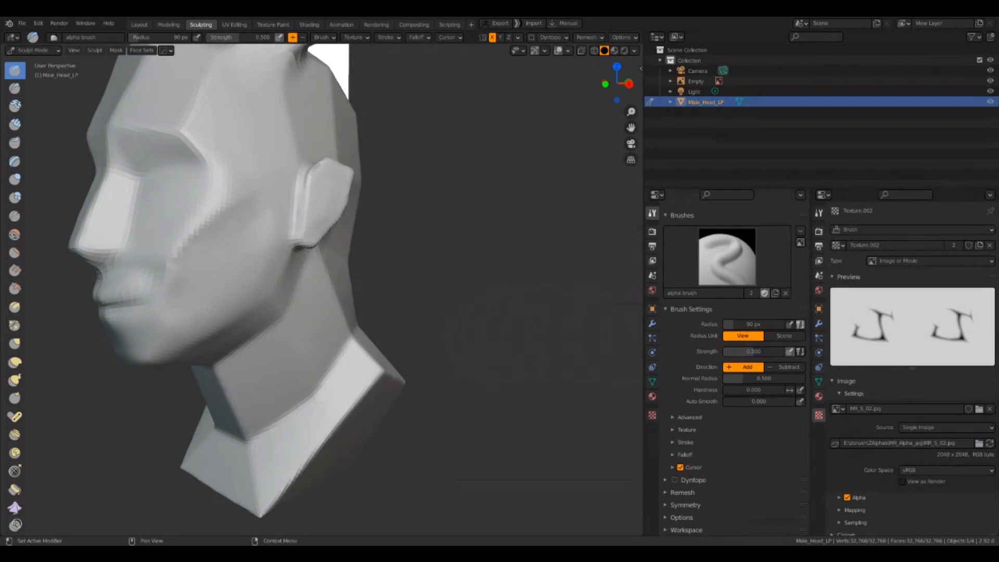
left_click(686, 429)
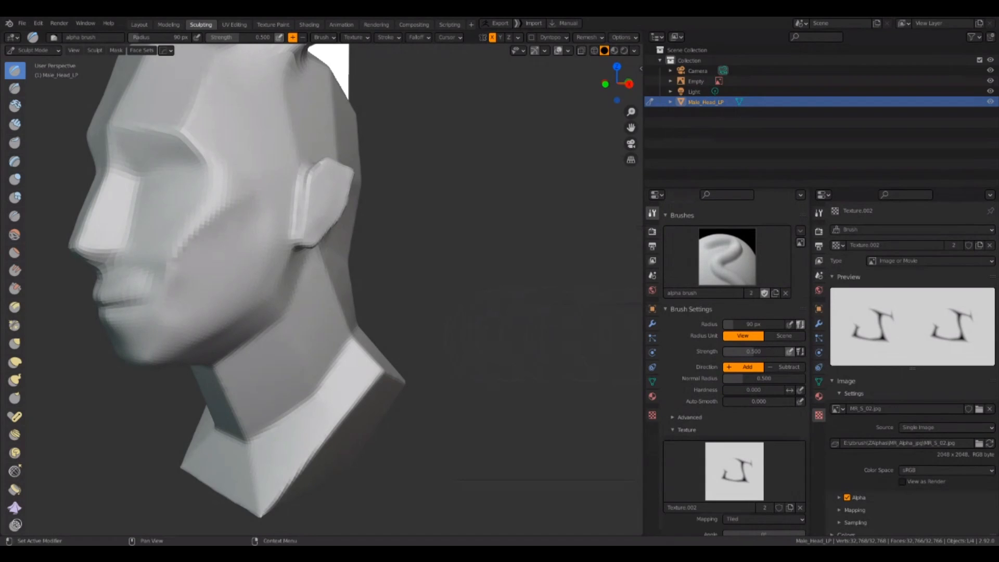
scroll(734, 365, "down", 7)
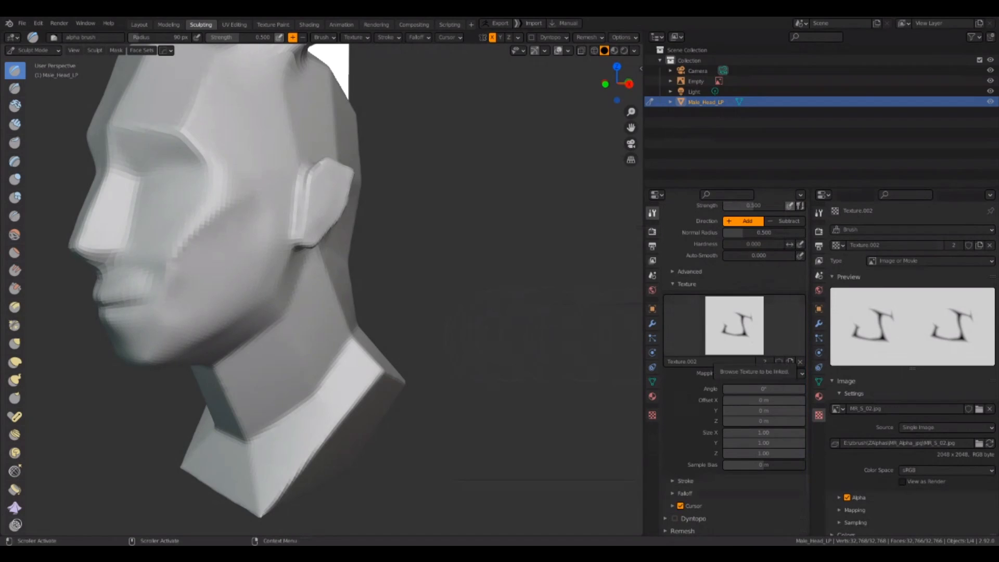
Step: Switch the alpha brush's texture to Texture, Texture.001 and back to Texture.002
left_click(721, 332)
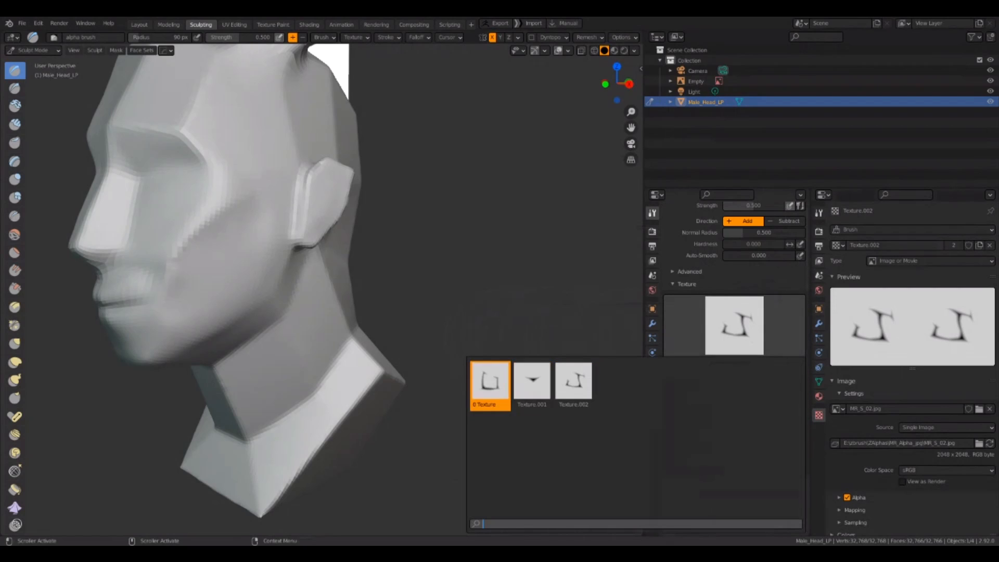
left_click(495, 383)
left_click(734, 325)
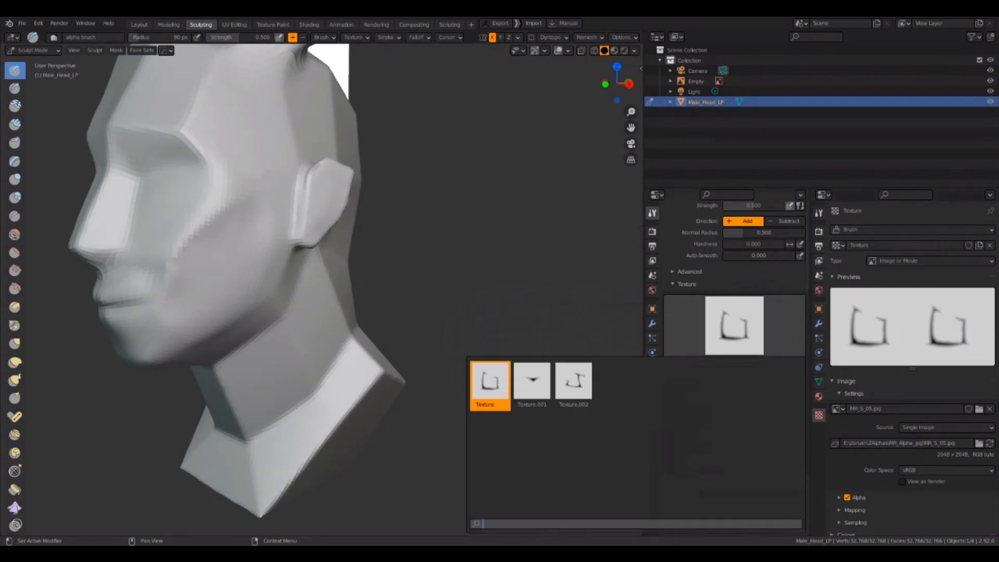
left_click(541, 377)
left_click(734, 325)
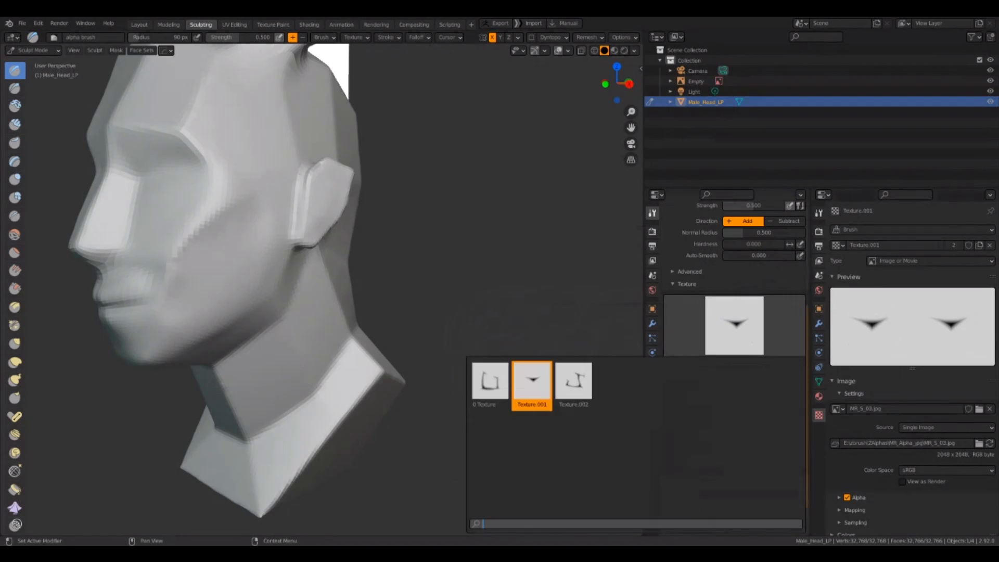
left_click(574, 383)
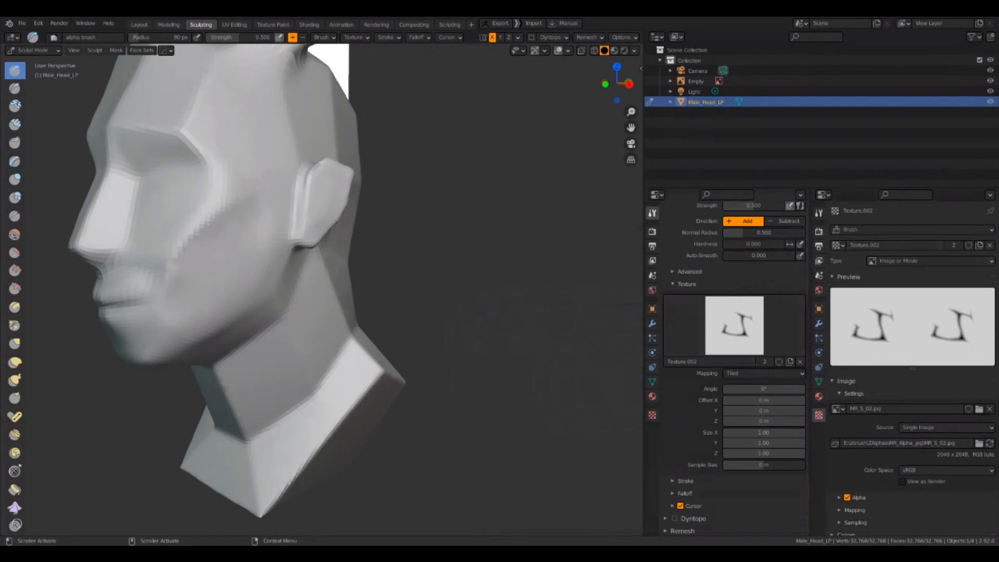
Step: Review the alpha brush's settings and available textures, keeping Texture.002 as the selected one
scroll(735, 364, "up", 4)
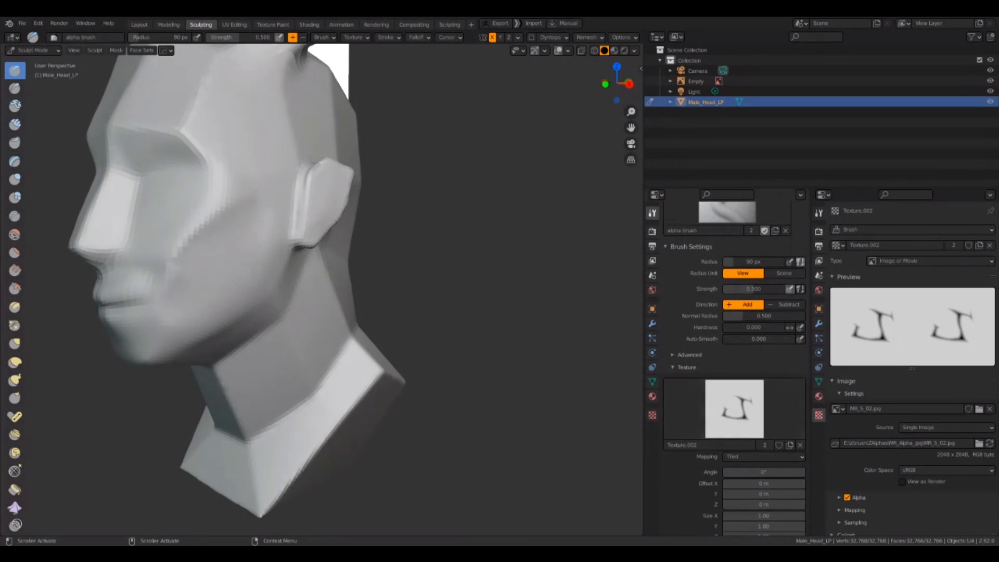
scroll(735, 365, "down", 2)
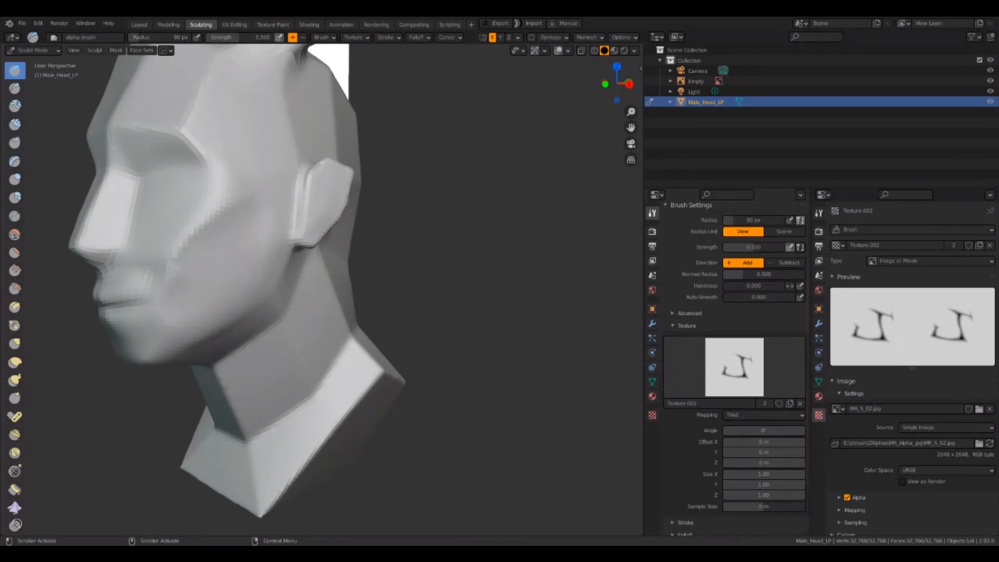
scroll(734, 370, "up", 5)
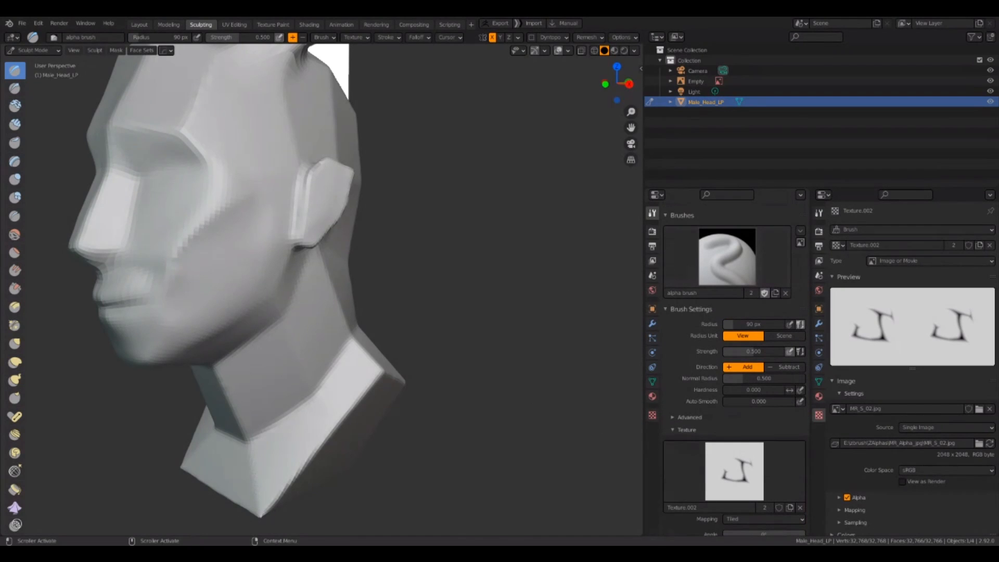
scroll(734, 369, "down", 1)
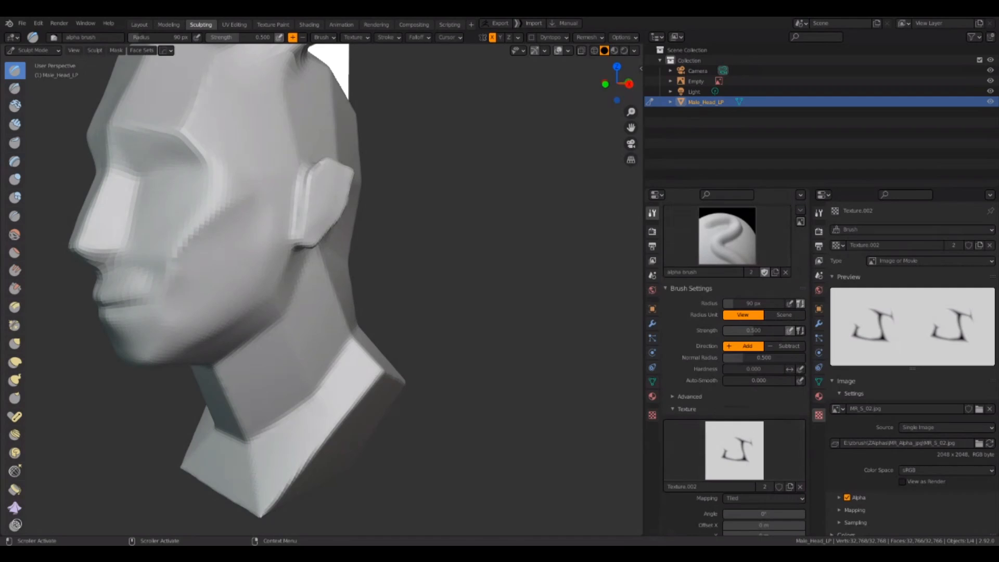
scroll(735, 369, "down", 3)
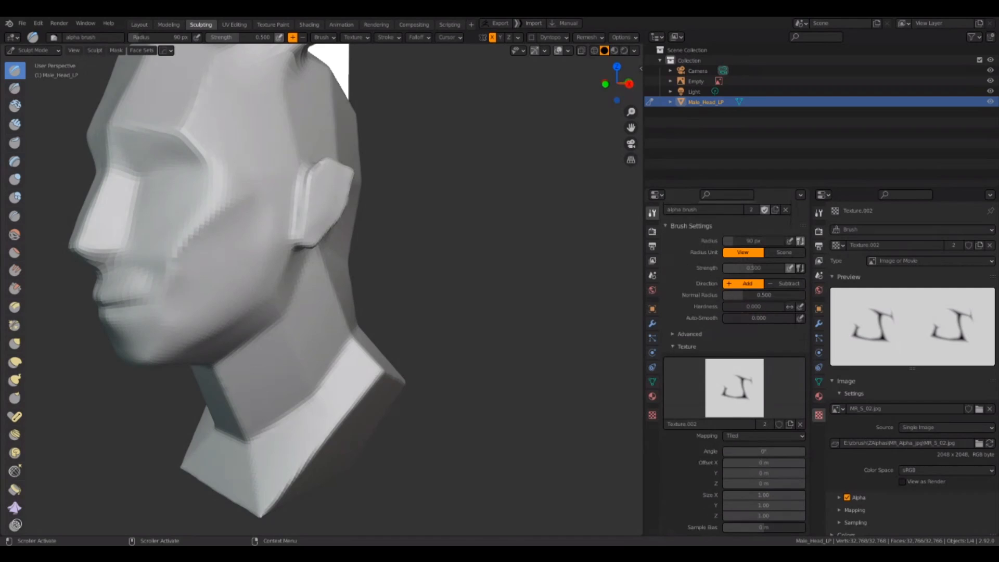
scroll(735, 404, "down", 1)
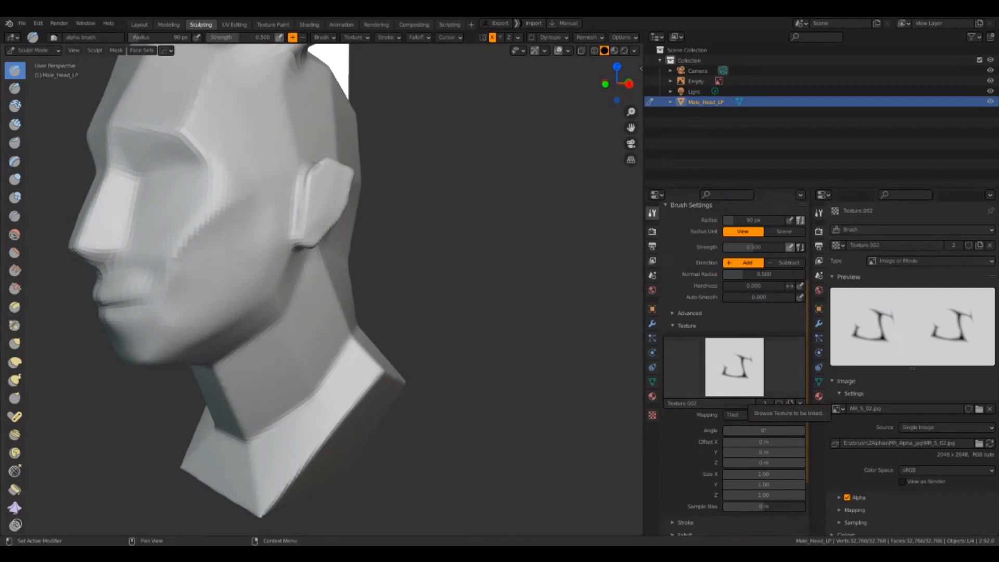
left_click(750, 393)
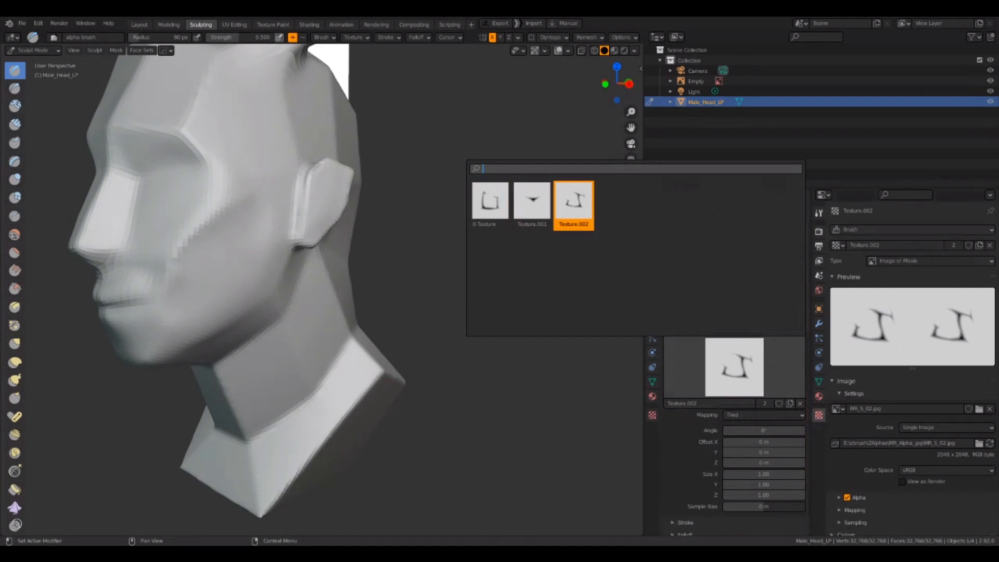
left_click(573, 204)
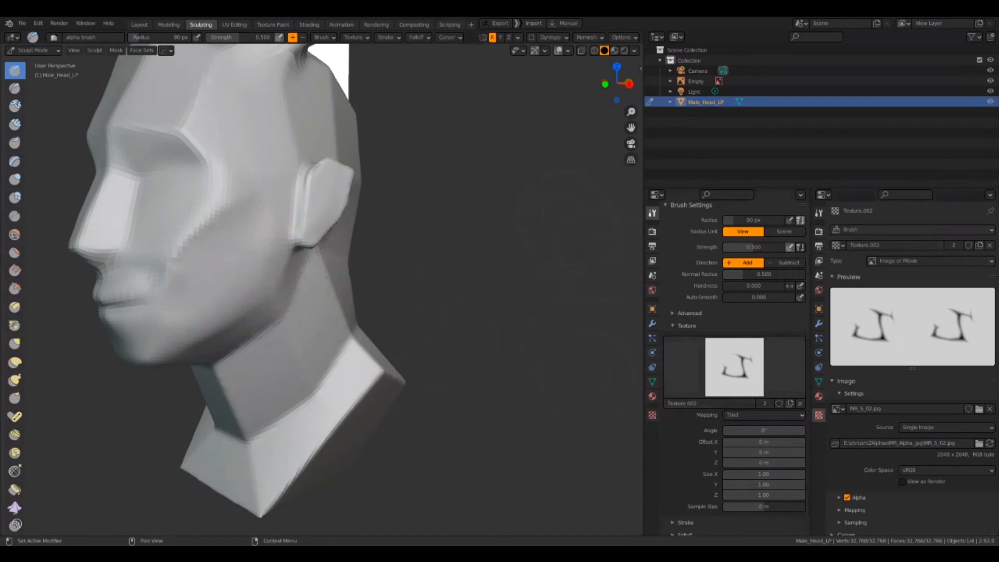
Step: Inspect the whole head against the reference image in the Layout workspace and return to the Sculpting workspace
left_click(139, 24)
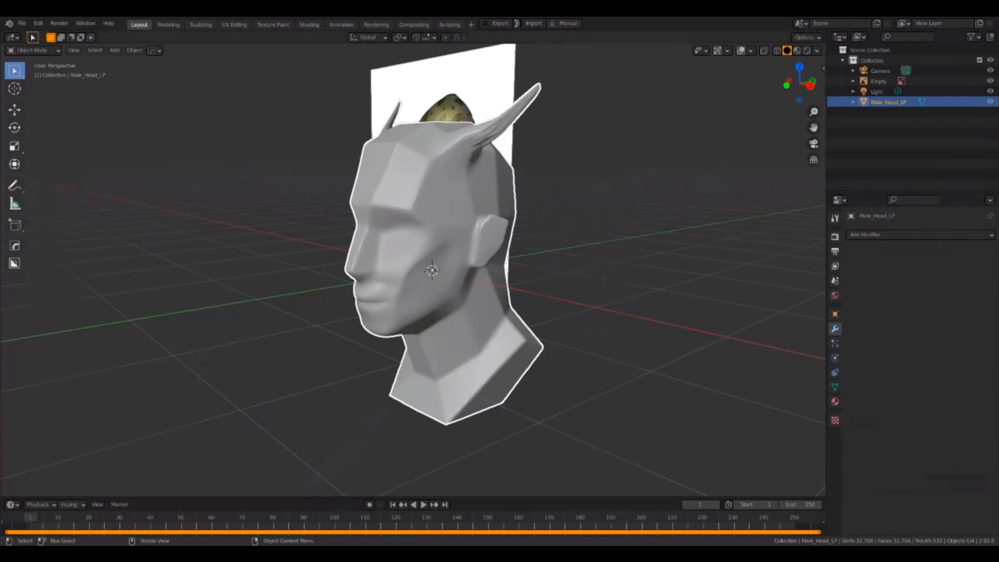
middle_click_drag(333, 218, 357, 232)
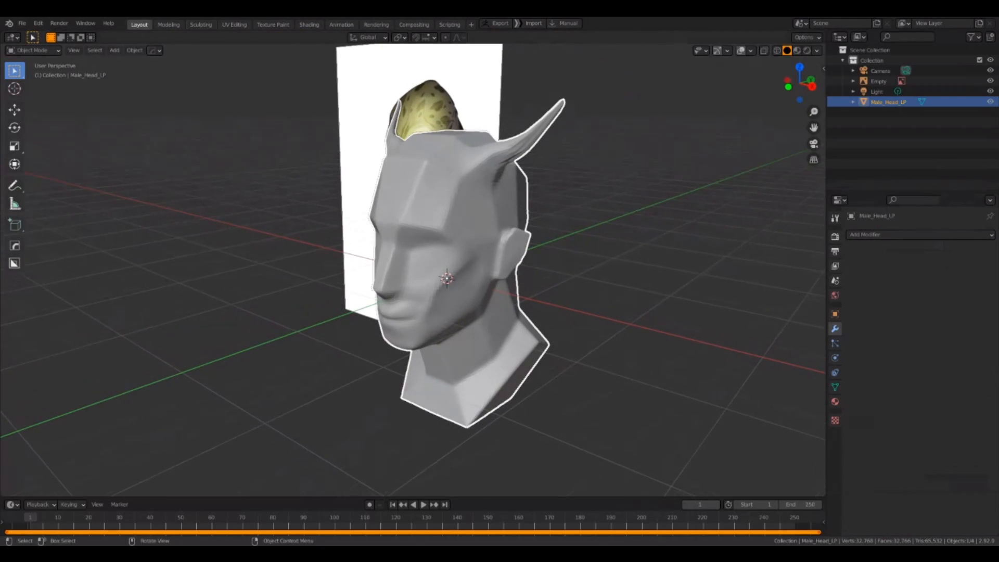
left_click(201, 24)
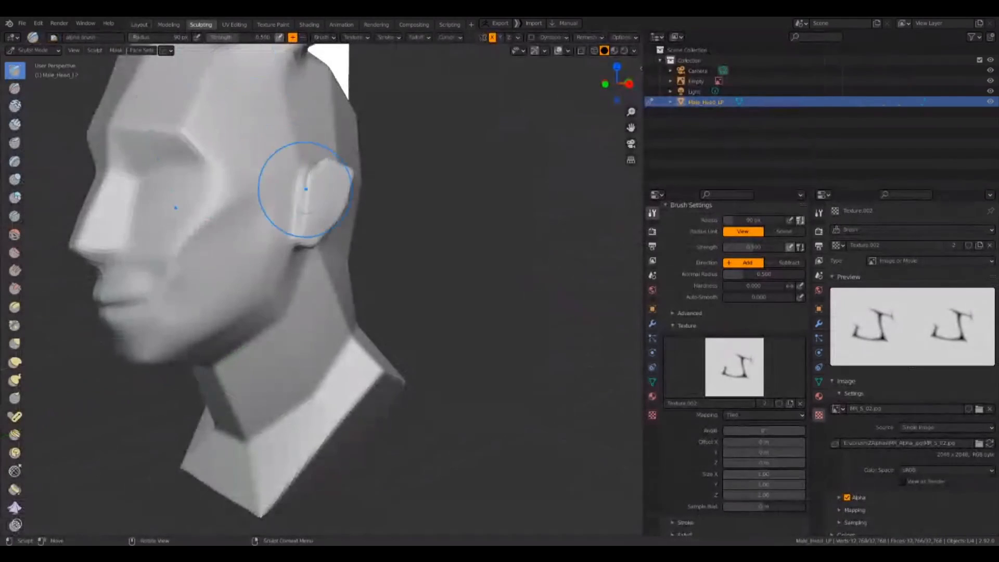
Step: Voxel remesh the head with a smaller voxel size for a denser mesh
middle_click_drag(277, 197, 331, 233, "shift")
scroll(344, 232, "up", 1)
left_click(588, 37)
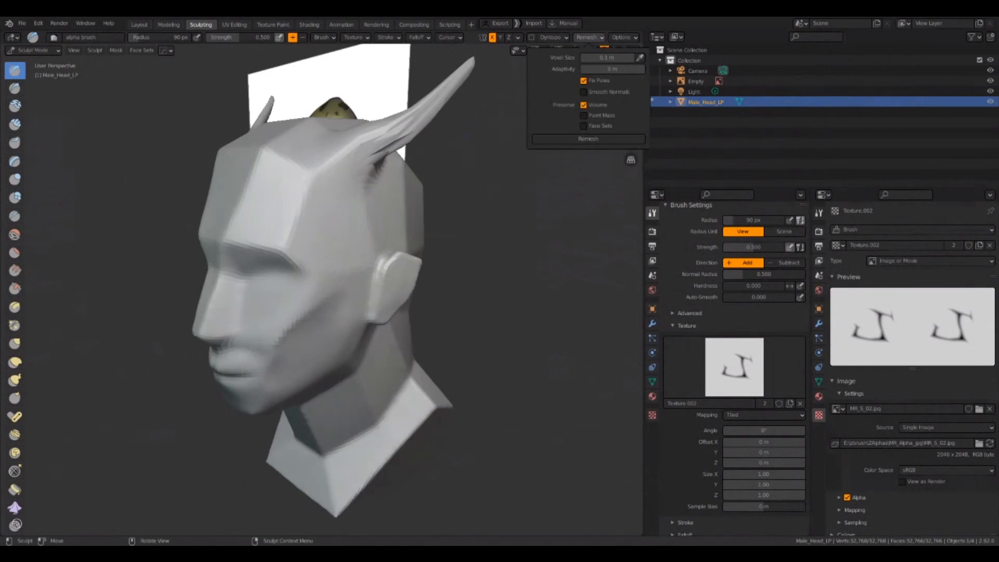
left_click(609, 57)
left_click(589, 58)
type("0")
key("Return")
left_click(588, 139)
Step: Smooth the horn, brow and cheek surfaces of the remeshed head
middle_click_drag(435, 167, 468, 185)
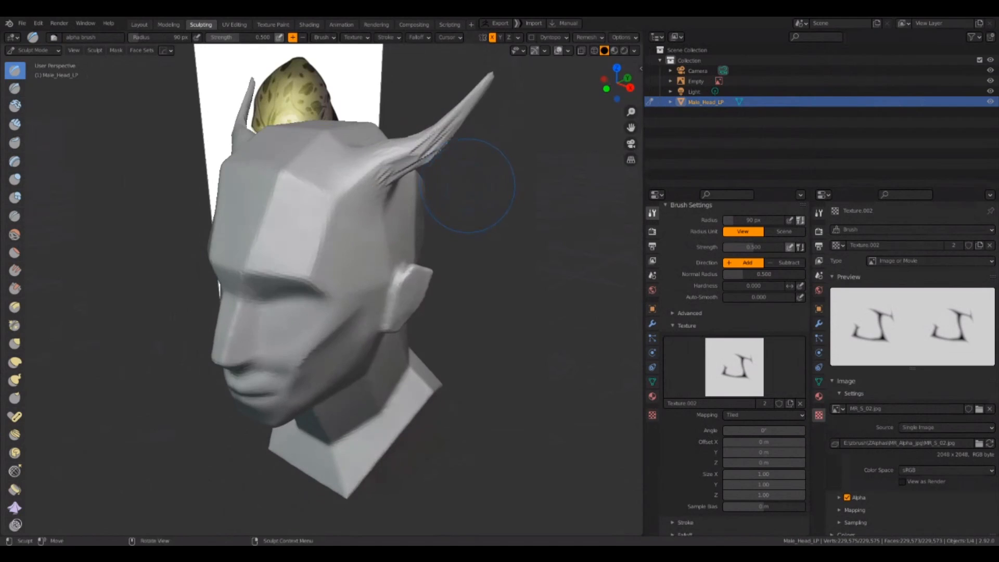
key("ctrl+z")
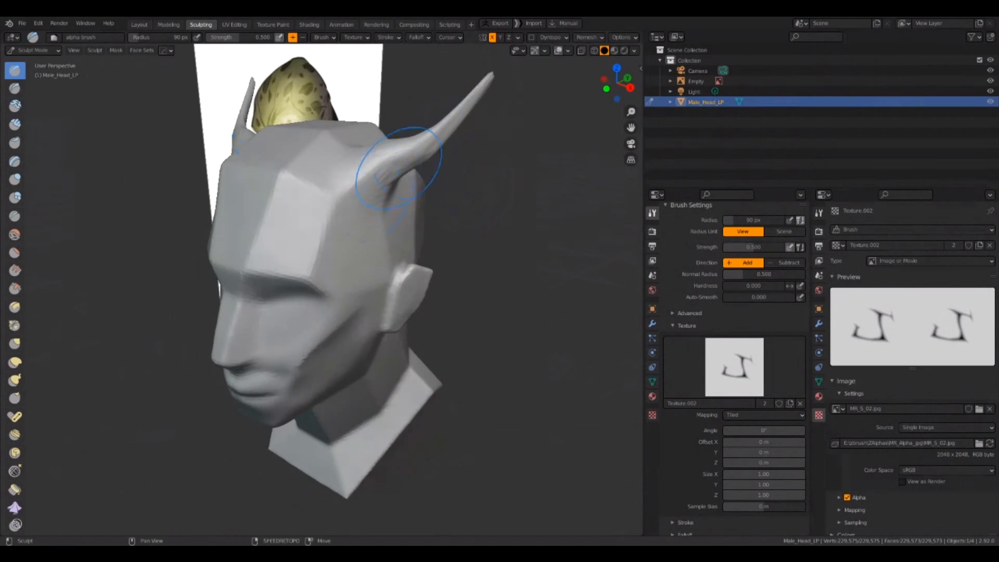
left_click_drag(252, 266, 270, 262, "shift")
mouse_move(272, 330)
left_mouse_down("shift")
mouse_move(281, 341)
mouse_move(333, 338)
mouse_move(318, 388)
left_mouse_up("shift")
Step: Enlarge the alpha brush radius to 122 px over the side of the face
middle_click_drag(300, 424, 521, 328)
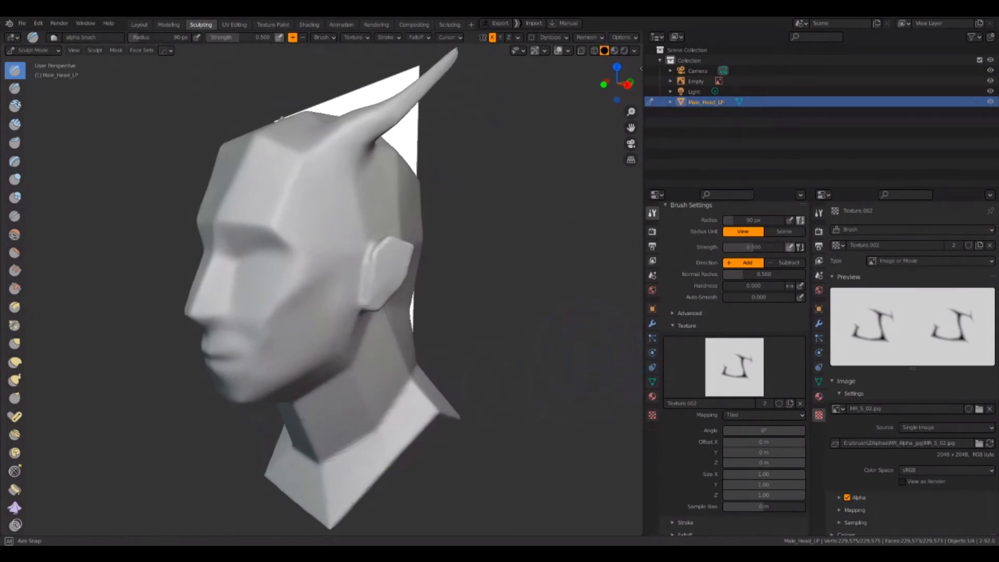
scroll(542, 323, "up", 4)
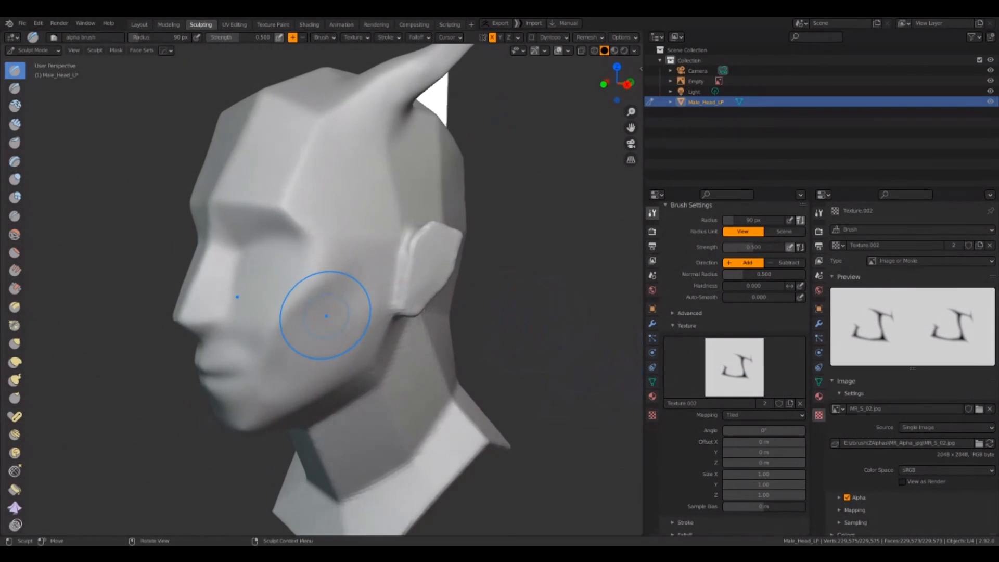
key("f")
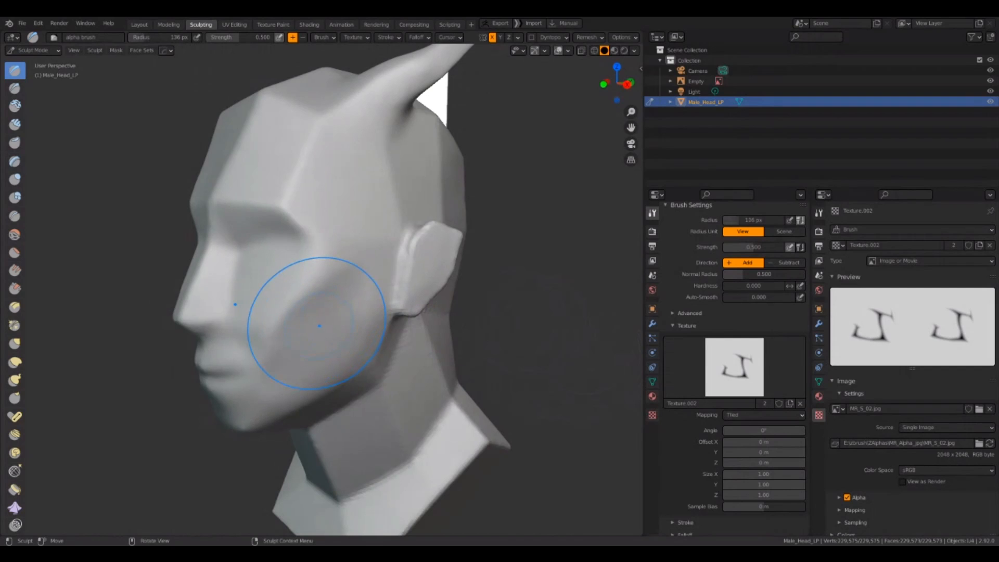
key("f")
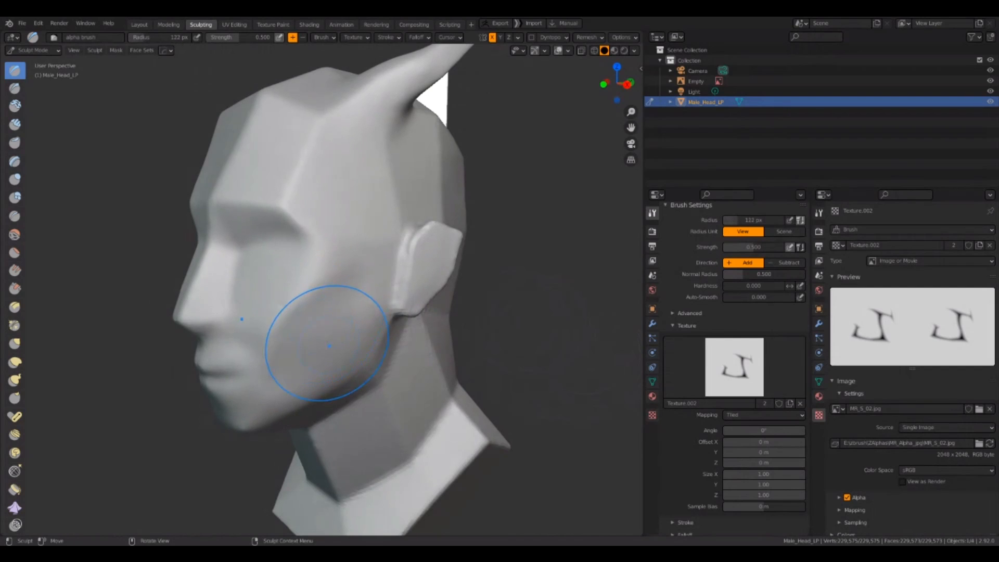
Step: Try a stroke of the alpha brush on the cheek and undo it
middle_click_drag(346, 308, 354, 343)
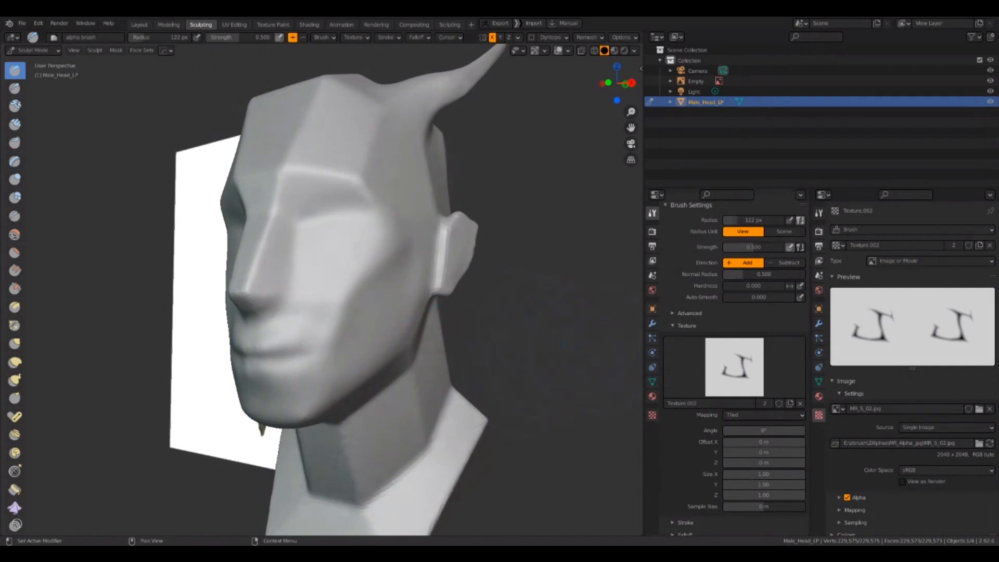
scroll(734, 364, "up", 5)
scroll(734, 364, "up", 1)
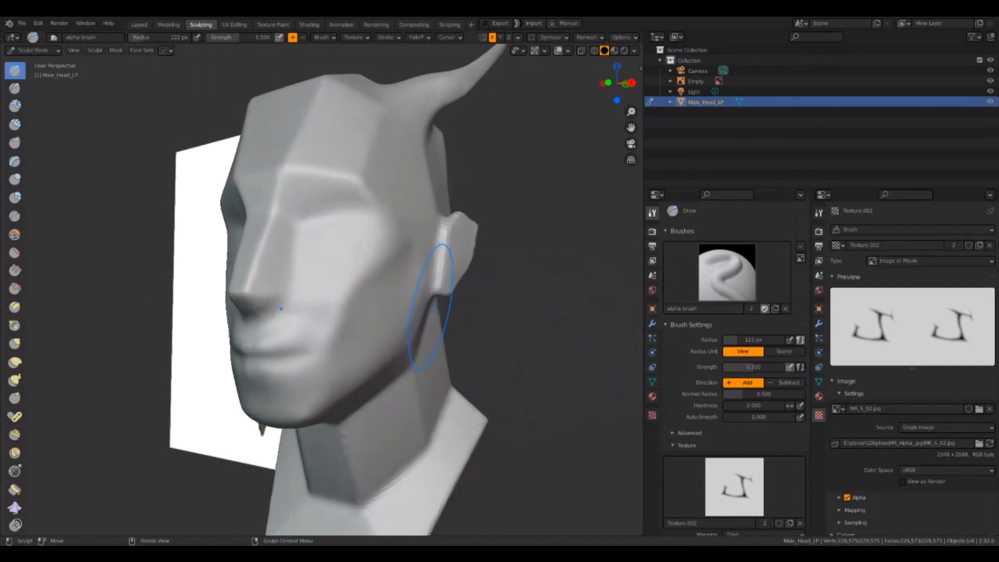
left_click(375, 287)
mouse_move(376, 287)
middle_mouse_down()
mouse_move(339, 285)
mouse_move(355, 322)
mouse_move(494, 308)
mouse_move(380, 313)
middle_mouse_up()
scroll(372, 312, "up", 1)
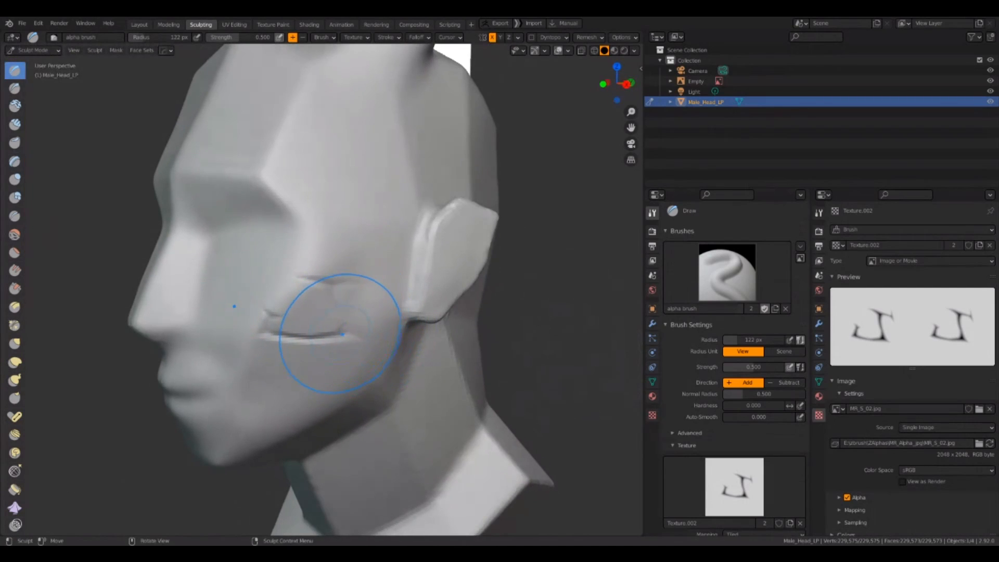
key("ctrl+z")
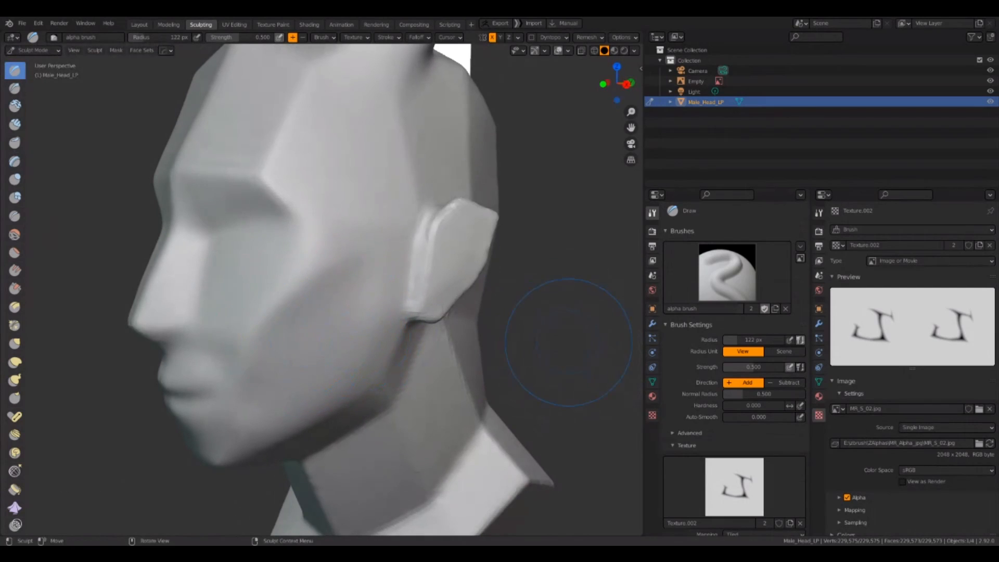
Step: Collapse the Texture settings of the alpha brush and expand its Stroke settings
scroll(734, 369, "down", 3)
scroll(763, 436, "down", 4)
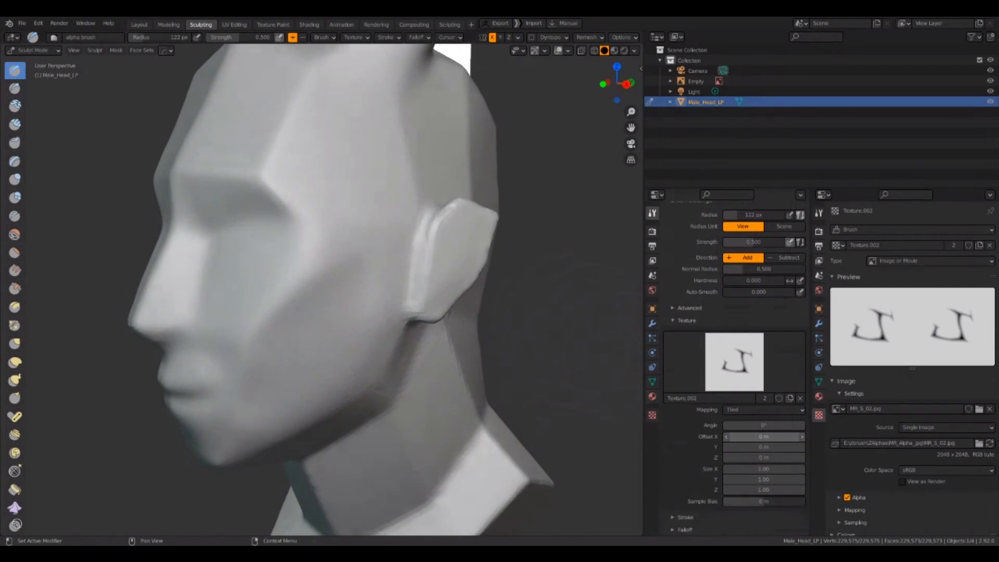
left_click(687, 320)
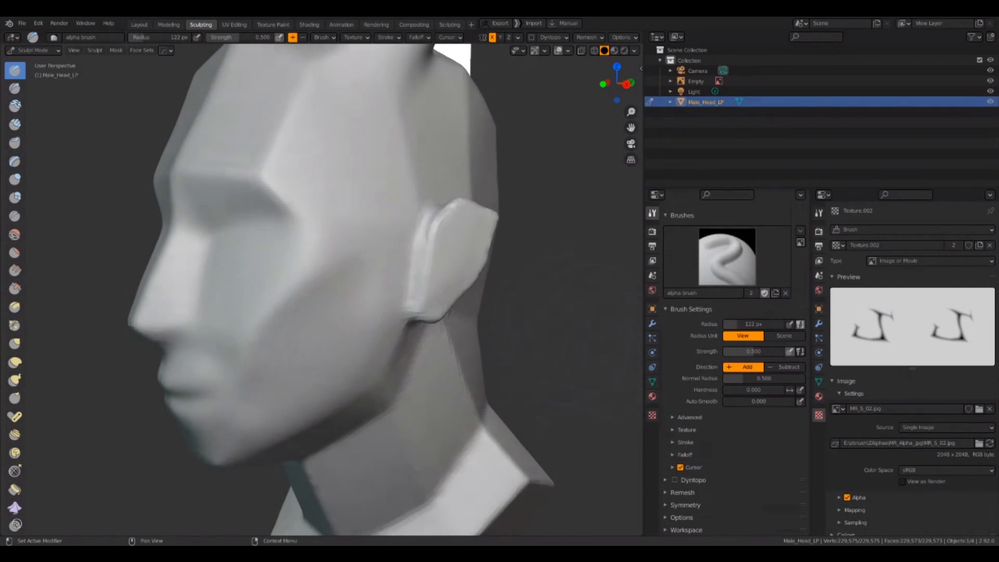
left_click(686, 442)
scroll(729, 437, "down", 3)
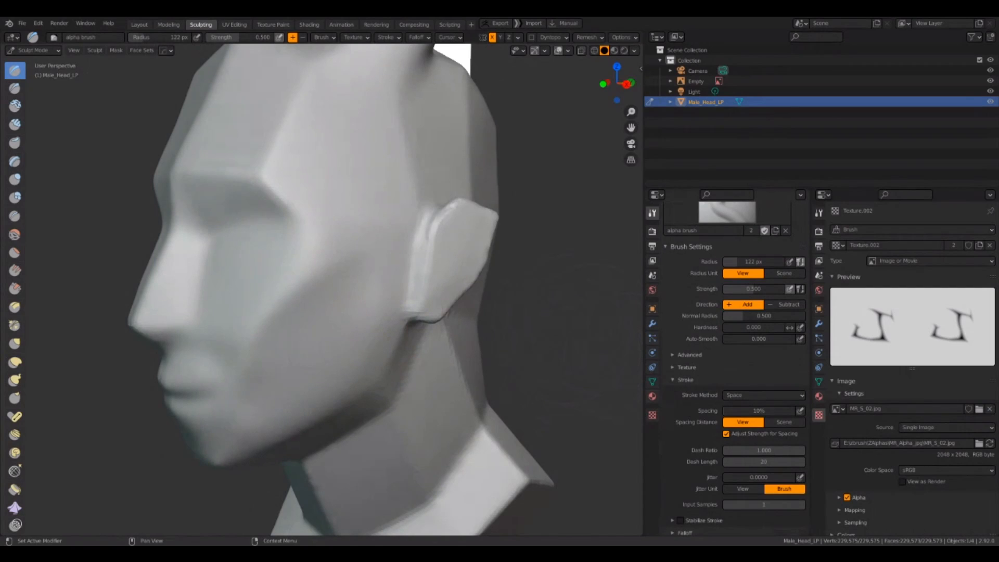
scroll(734, 369, "down", 1)
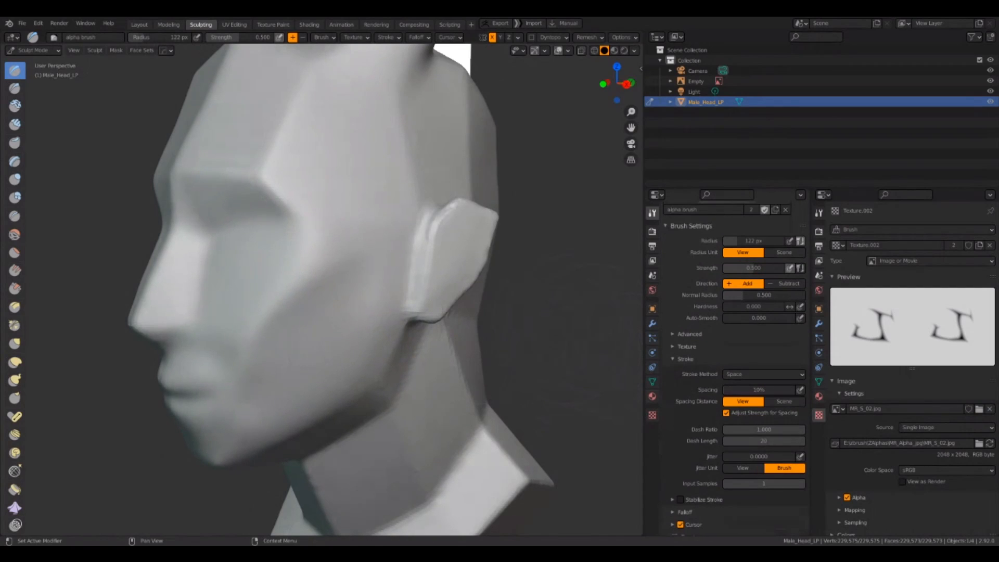
scroll(734, 369, "down", 2)
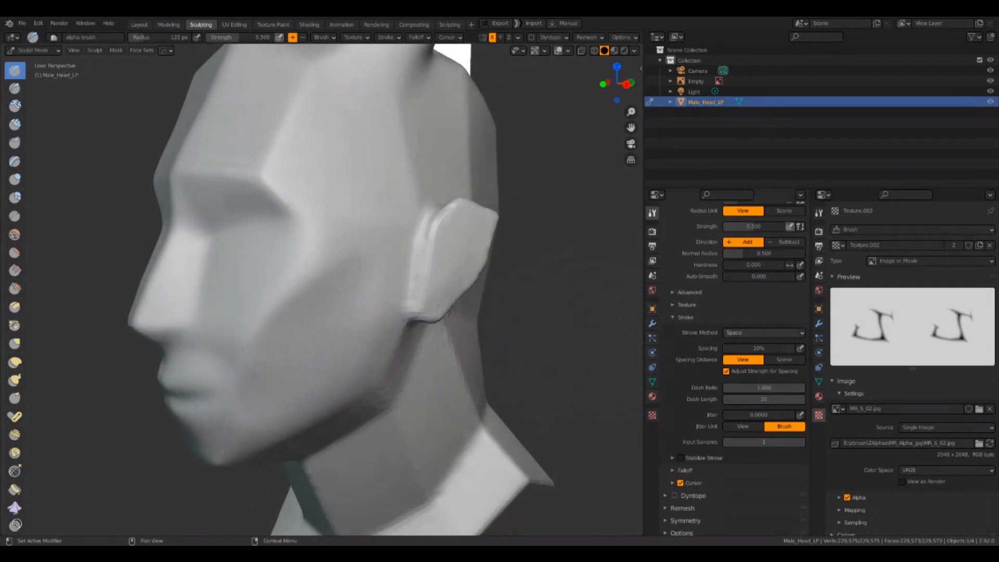
Step: Set the alpha brush's stroke method to Anchored
left_click(750, 332)
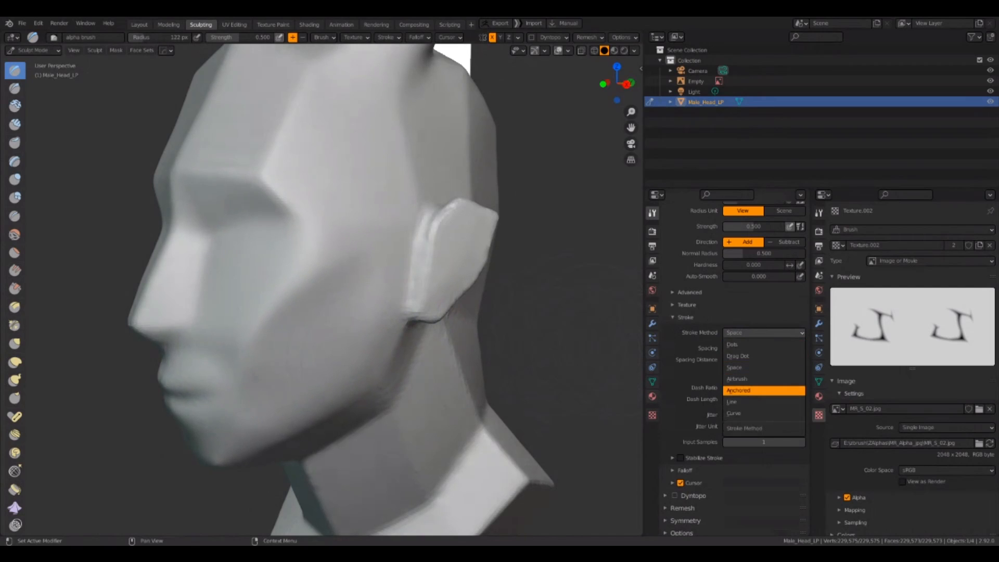
left_click(750, 390)
scroll(749, 391, "up", 3)
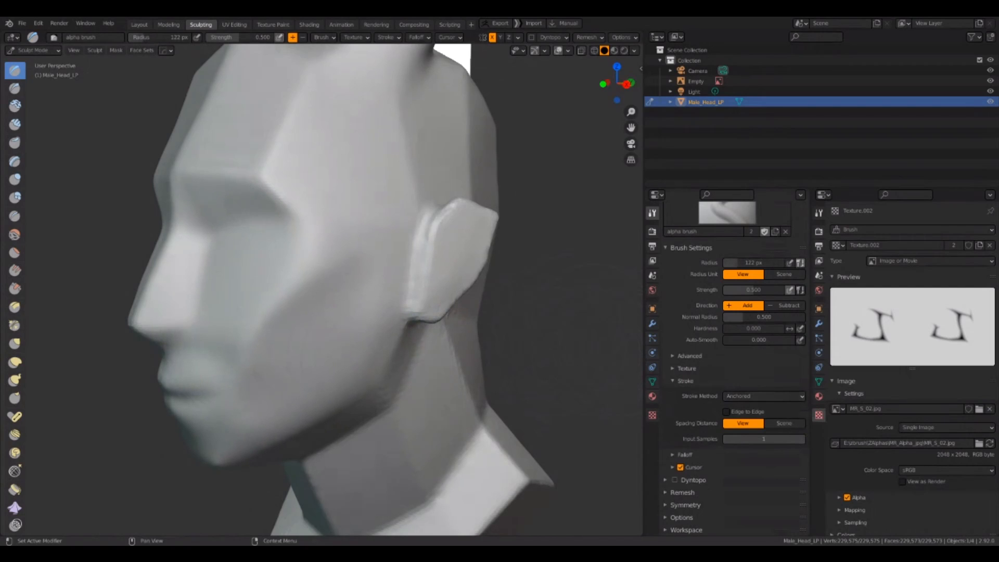
scroll(734, 365, "up", 1)
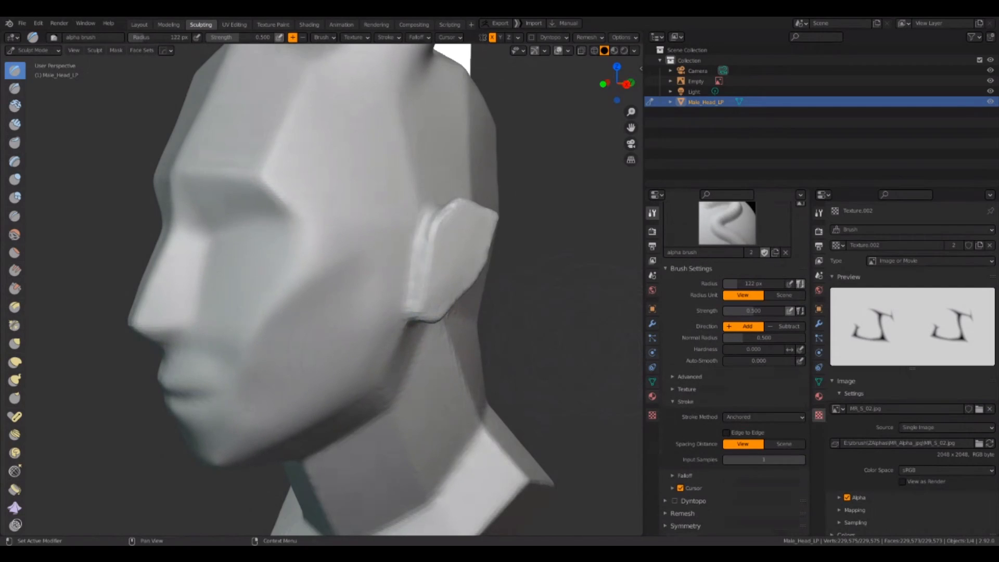
Step: Expand the alpha brush's Texture settings and review its texture mapping and stroke method options
left_click(687, 389)
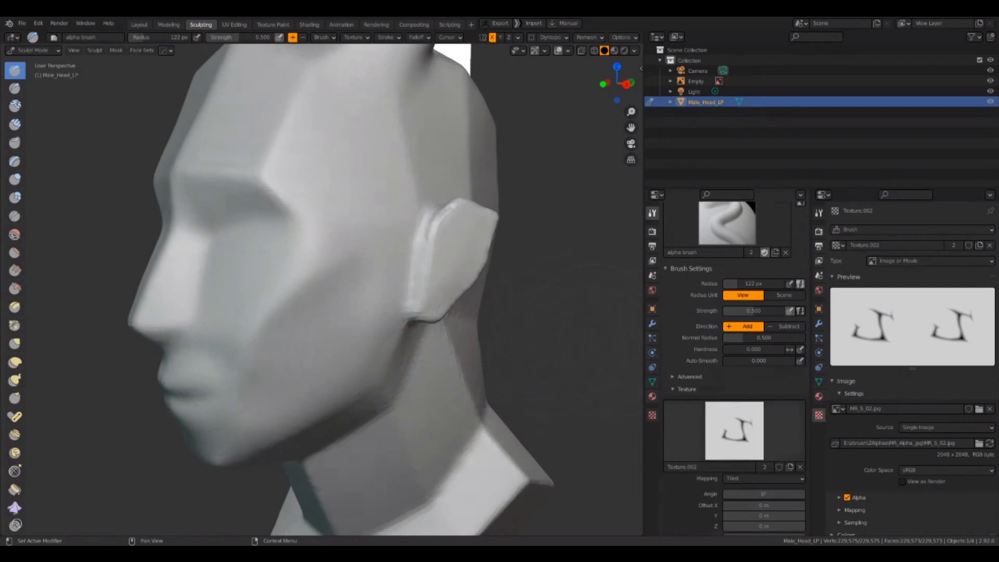
scroll(734, 365, "down", 3)
scroll(734, 365, "down", 3)
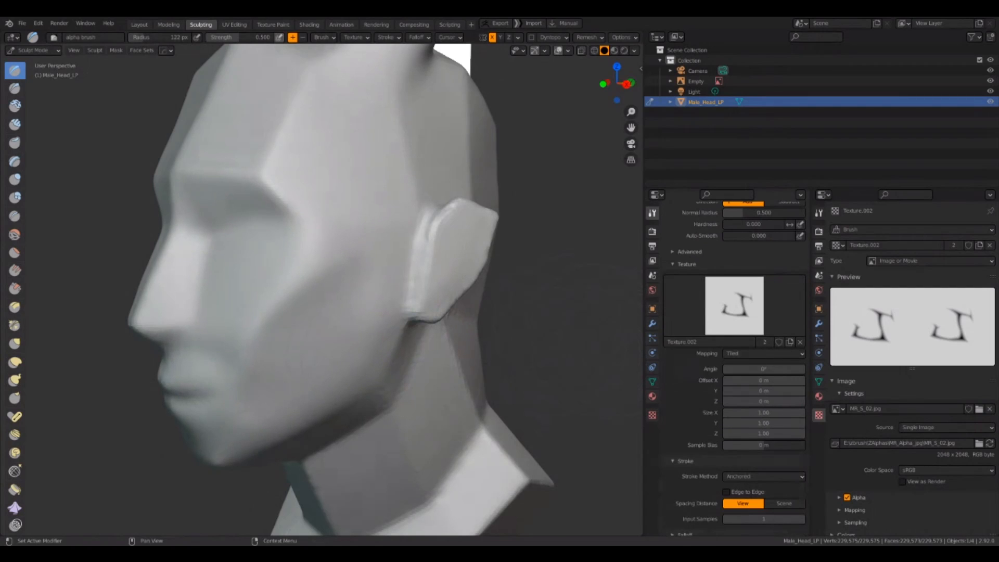
scroll(734, 364, "down", 4)
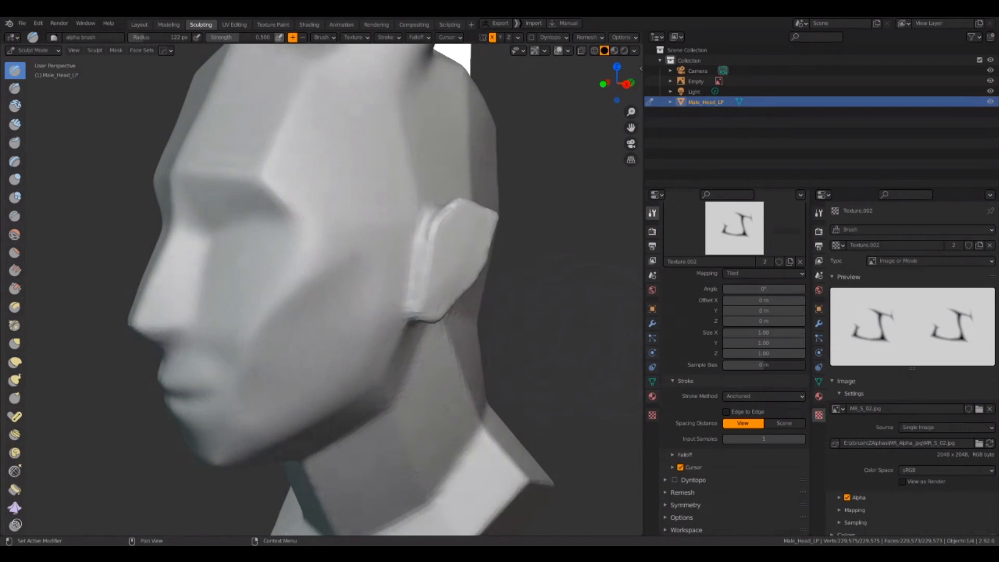
mouse_move(522, 292)
middle_mouse_down()
mouse_move(520, 331)
mouse_move(536, 306)
middle_mouse_up()
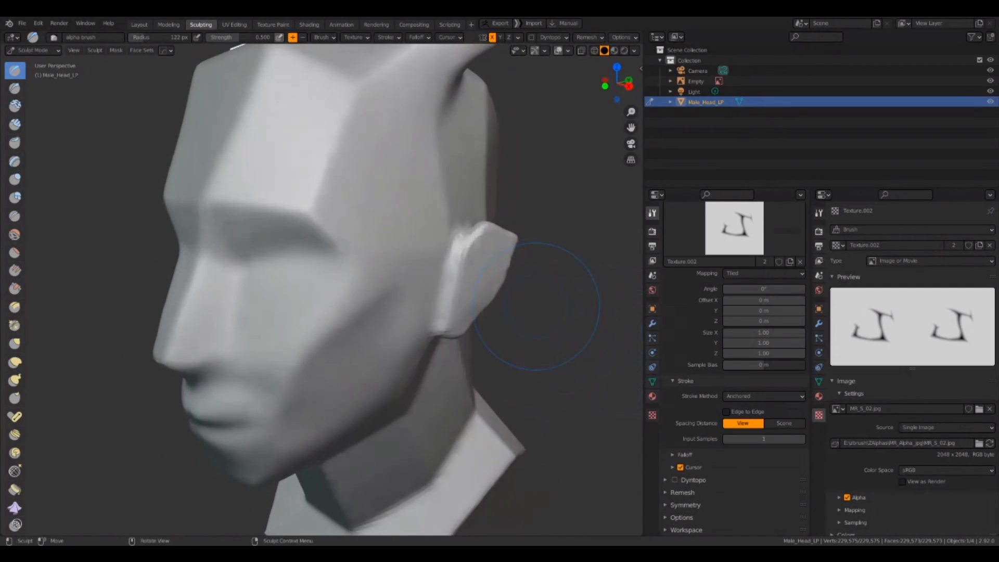
scroll(733, 333, "up", 3)
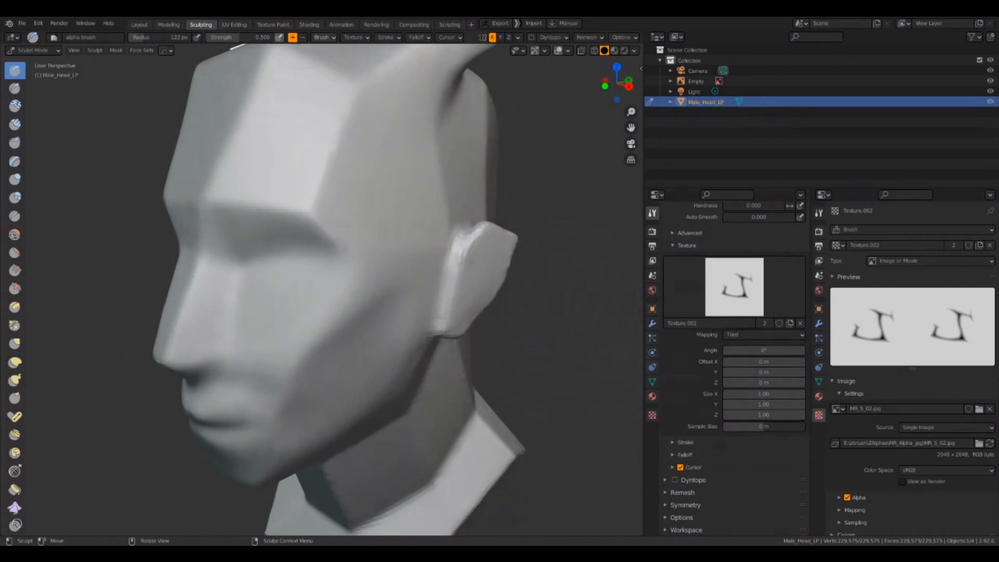
left_click(388, 37)
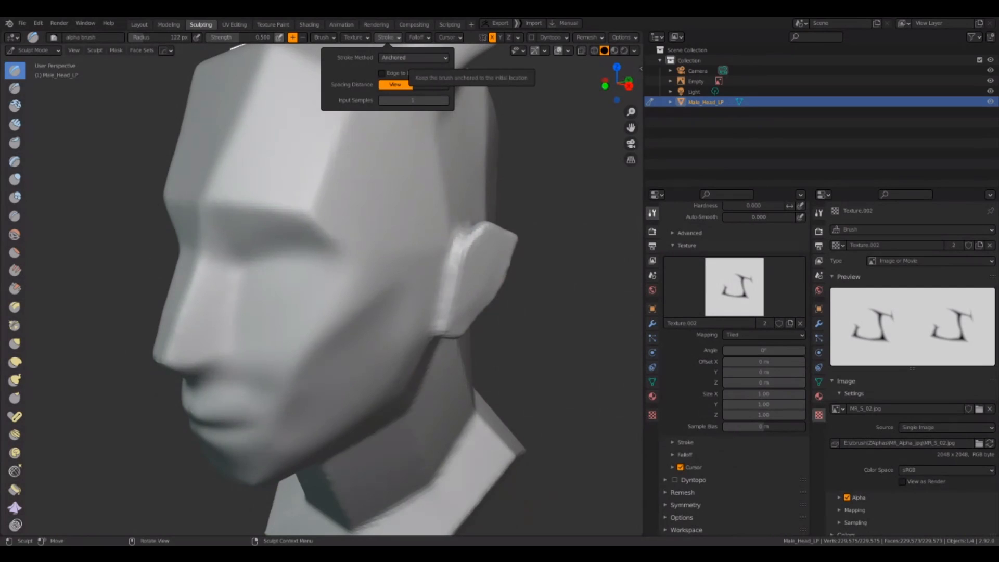
left_click(412, 58)
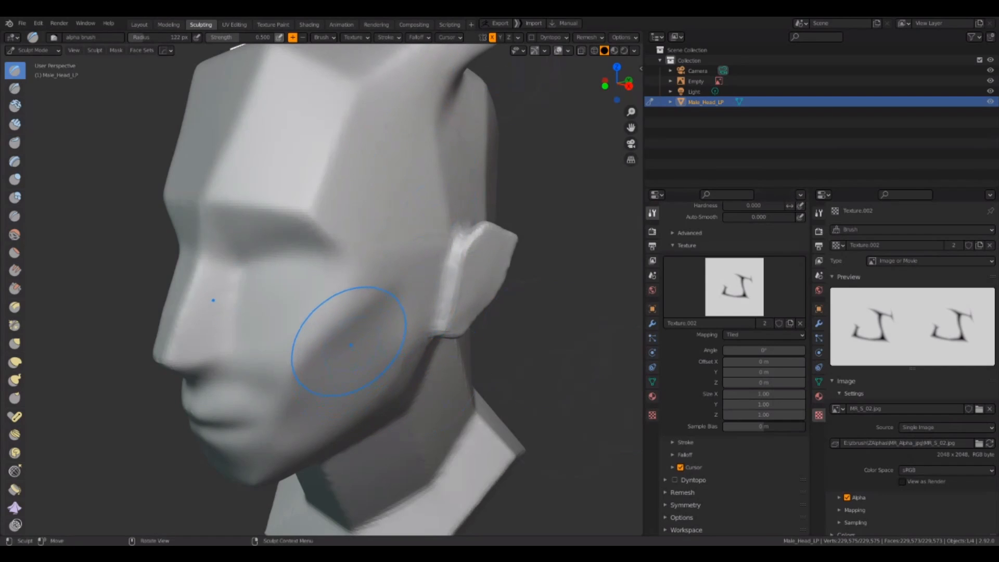
Step: Try an anchored stroke of the alpha brush on the cheek and undo it
left_click_drag(351, 345, 400, 353)
key("ctrl+z")
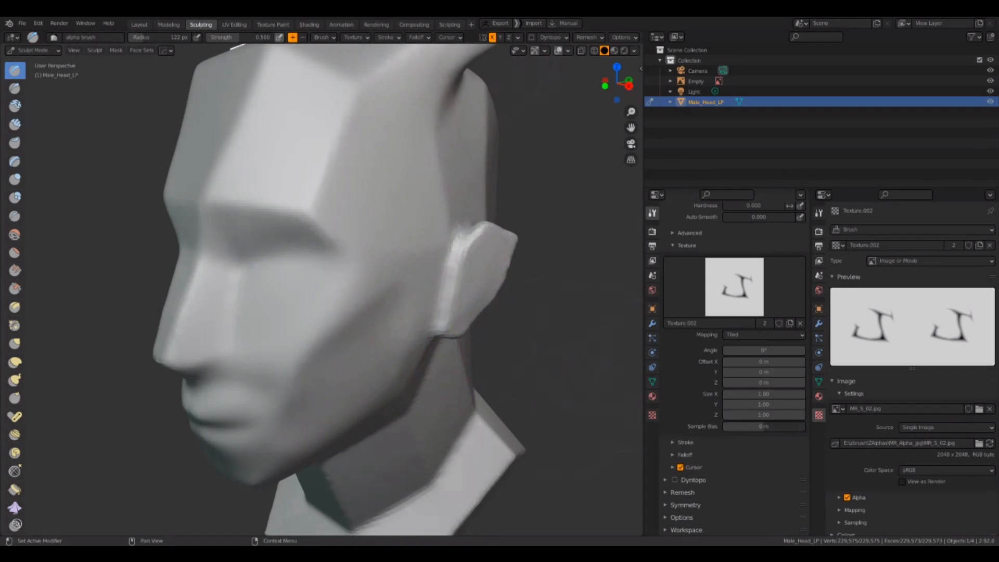
Step: Expand the alpha brush's Stroke settings and raise the input samples to 4
scroll(734, 364, "up", 7)
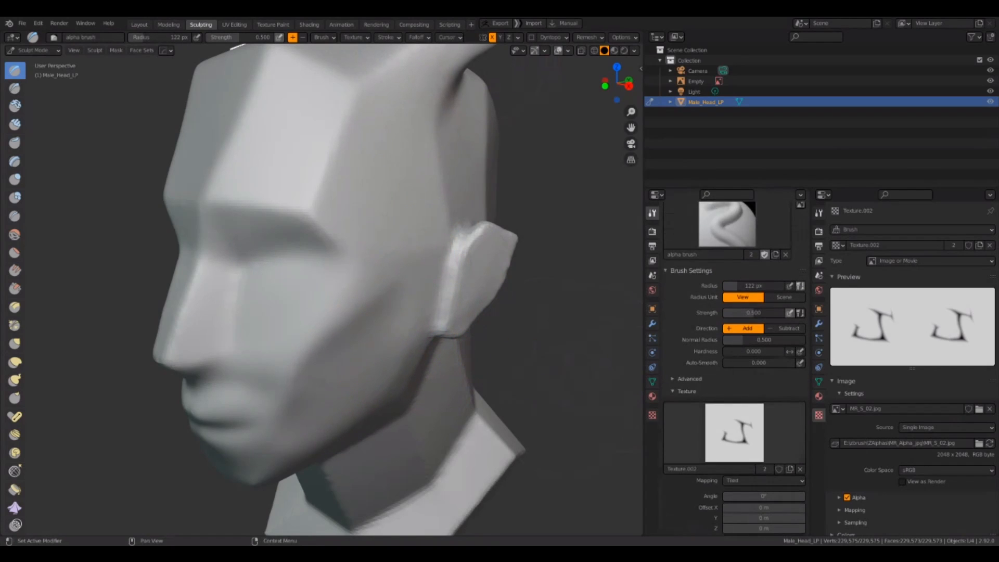
scroll(735, 364, "down", 7)
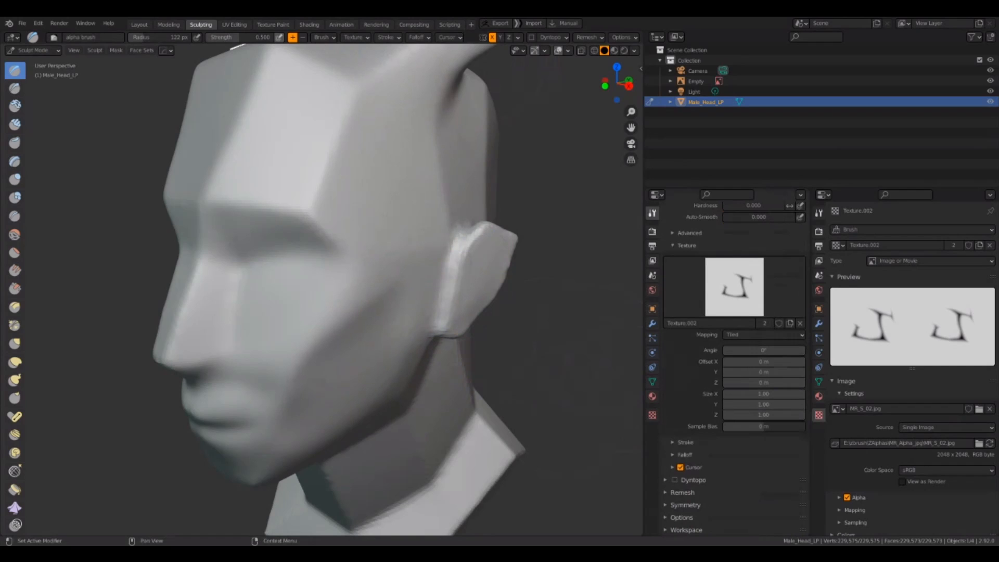
left_click(686, 442)
scroll(734, 416, "down", 3)
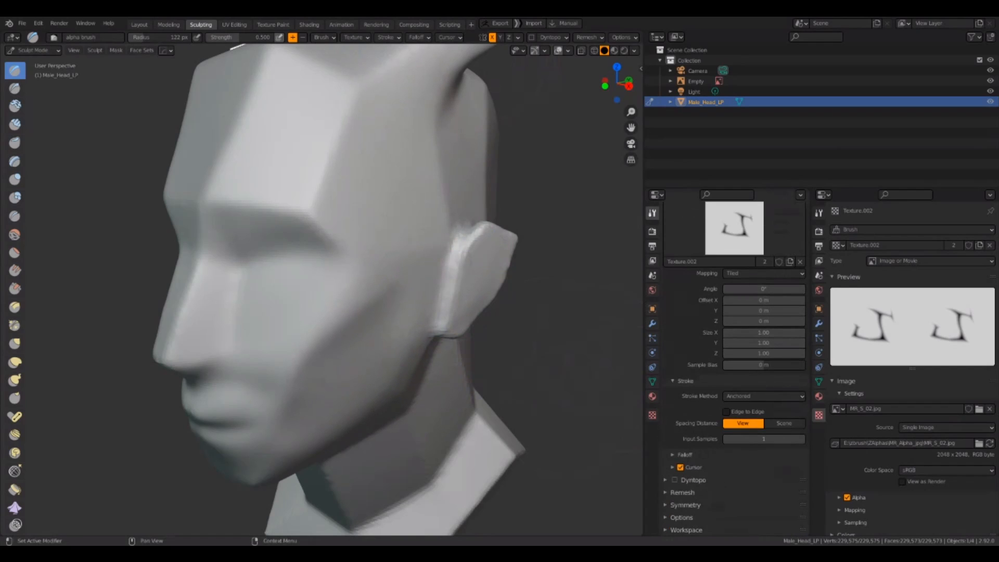
left_click(802, 439)
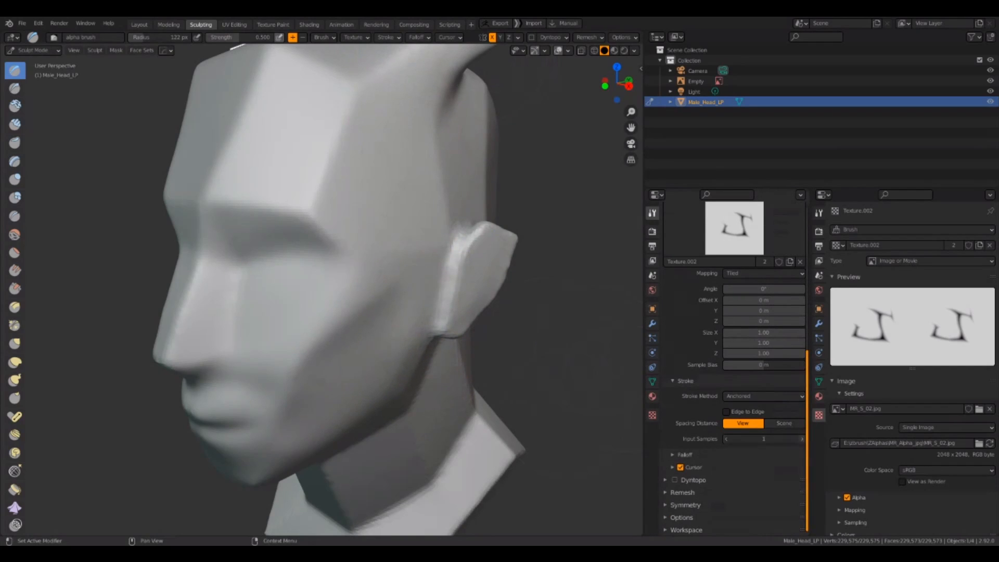
left_click(802, 439)
left_click(802, 439)
Step: Test the raised input samples with a tiled alpha stroke on the cheek, and undo the stroke
mouse_move(338, 316)
left_mouse_down()
mouse_move(390, 368)
mouse_move(391, 357)
left_mouse_up()
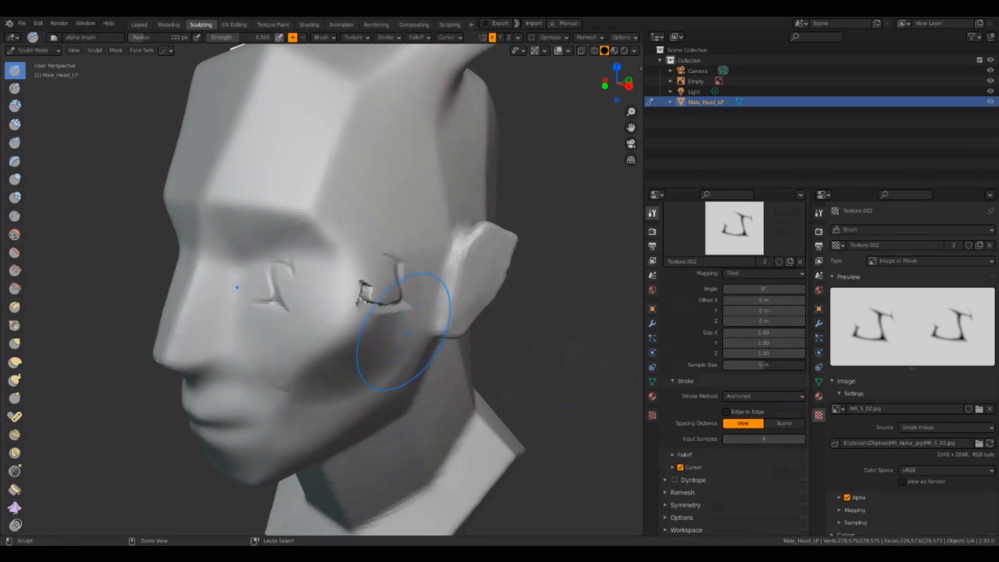
key("ctrl+z")
Step: Set the alpha brush's texture mapping to View Plane
scroll(734, 364, "up", 4)
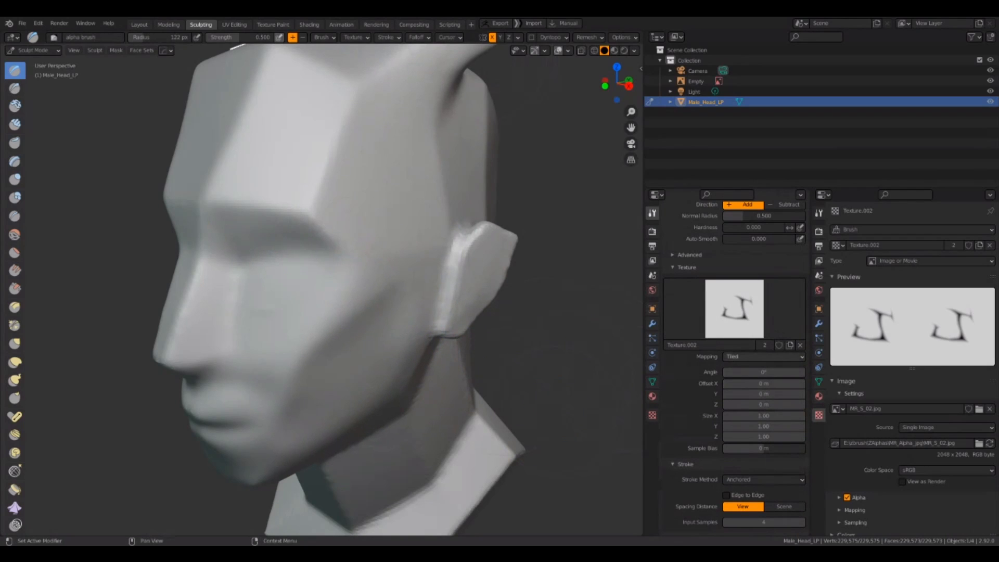
scroll(734, 359, "up", 1)
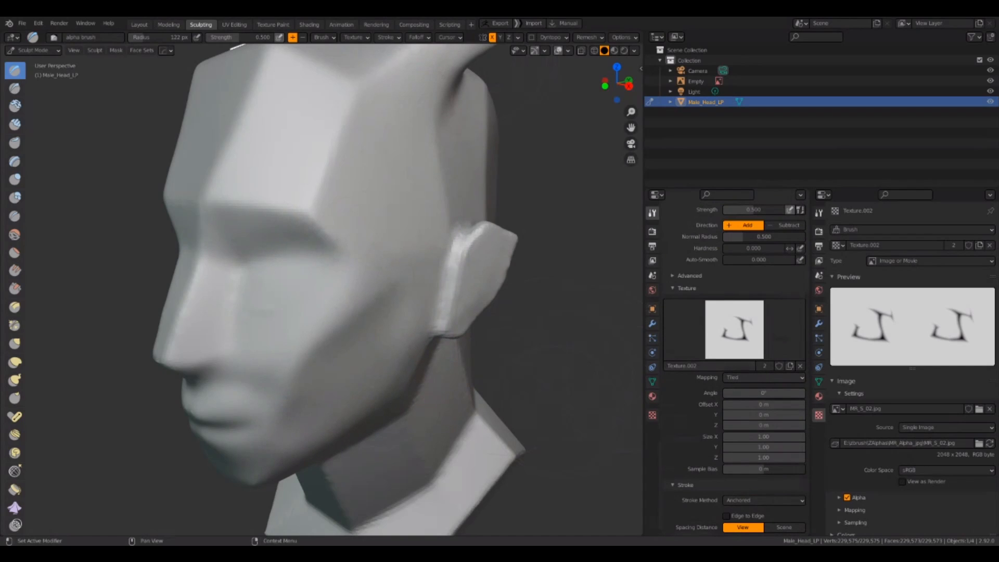
left_click(744, 377)
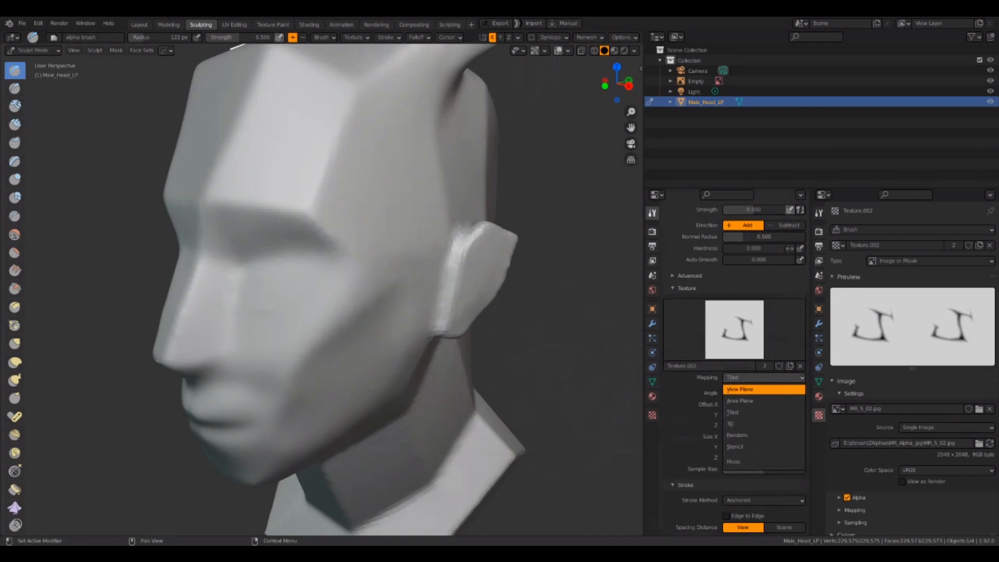
left_click(739, 389)
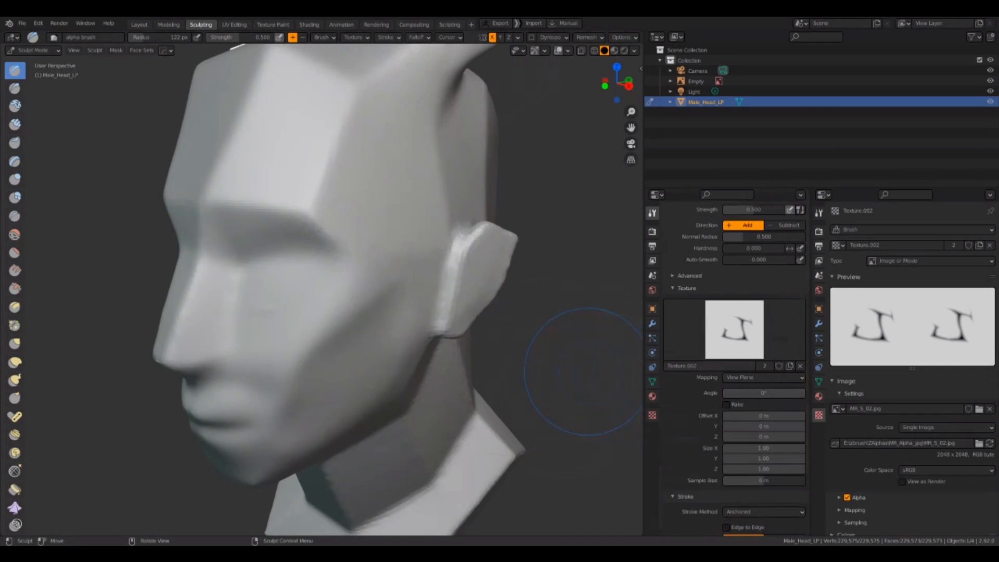
Step: Try a view-plane alpha stroke on the side of the face and undo it
mouse_move(583, 371)
middle_mouse_down()
mouse_move(416, 380)
mouse_move(401, 416)
middle_mouse_up()
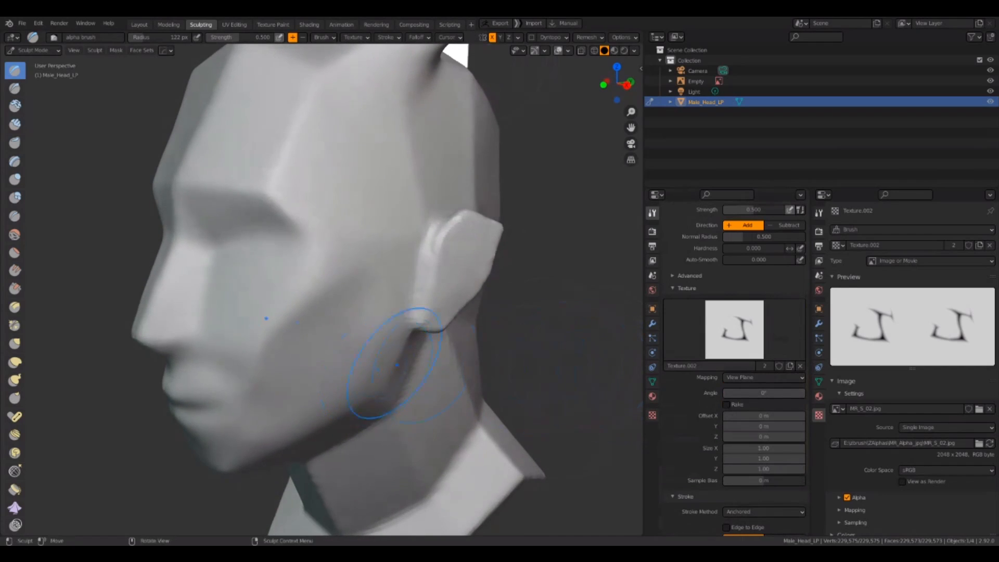
middle_click_drag(396, 365, 406, 367)
mouse_move(330, 326)
left_mouse_down()
mouse_move(329, 377)
mouse_move(289, 391)
mouse_move(271, 386)
left_mouse_up()
mouse_move(273, 387)
middle_mouse_down()
mouse_move(292, 365)
mouse_move(284, 359)
mouse_move(333, 382)
mouse_move(281, 359)
mouse_move(247, 364)
mouse_move(292, 384)
mouse_move(379, 392)
mouse_move(359, 384)
middle_mouse_up()
key("ctrl+z")
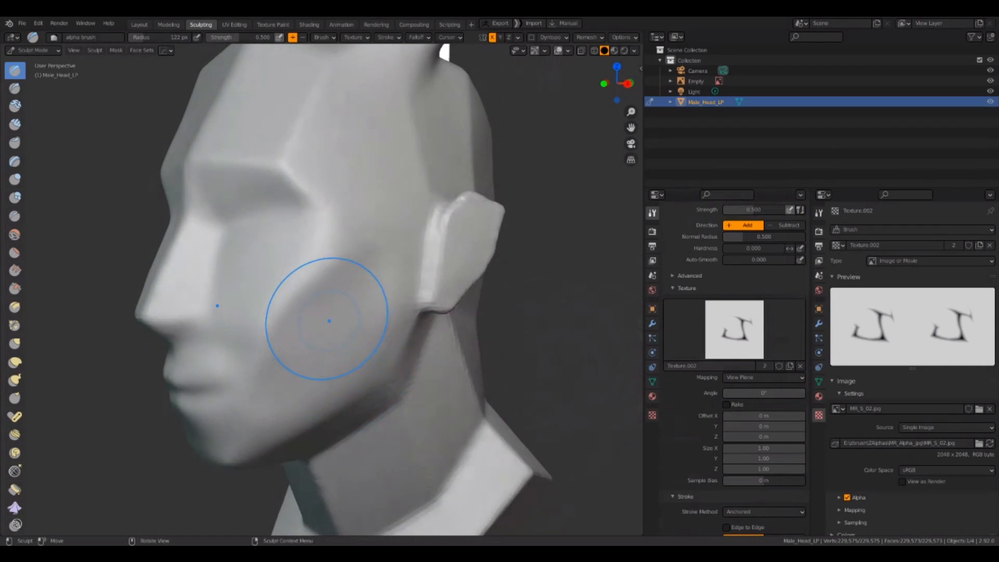
Step: Stamp the alpha texture on the cheek with an anchored stroke, rotating and scaling it around its starting point
left_click_drag(328, 320, 337, 328)
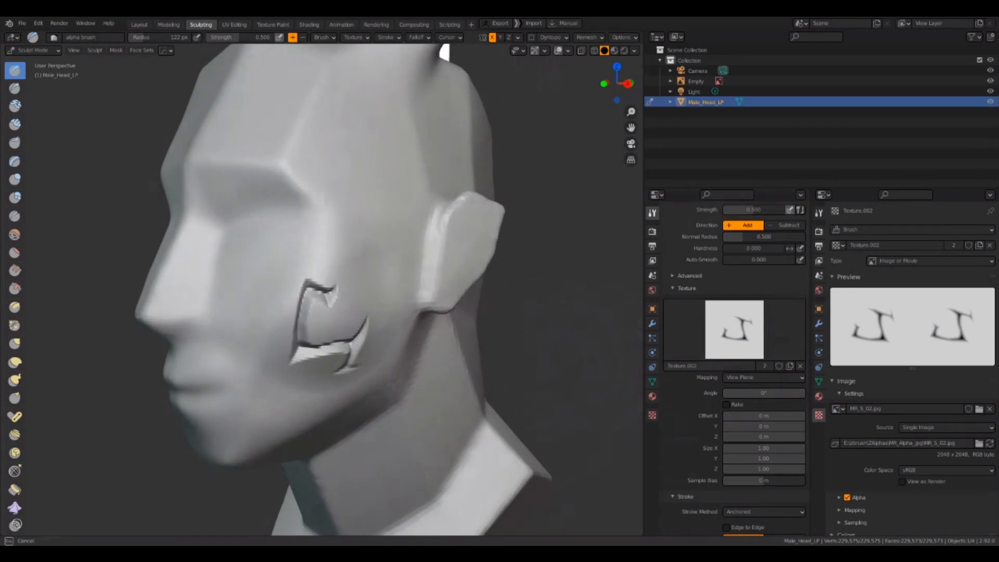
left_click_drag(239, 316, 320, 393)
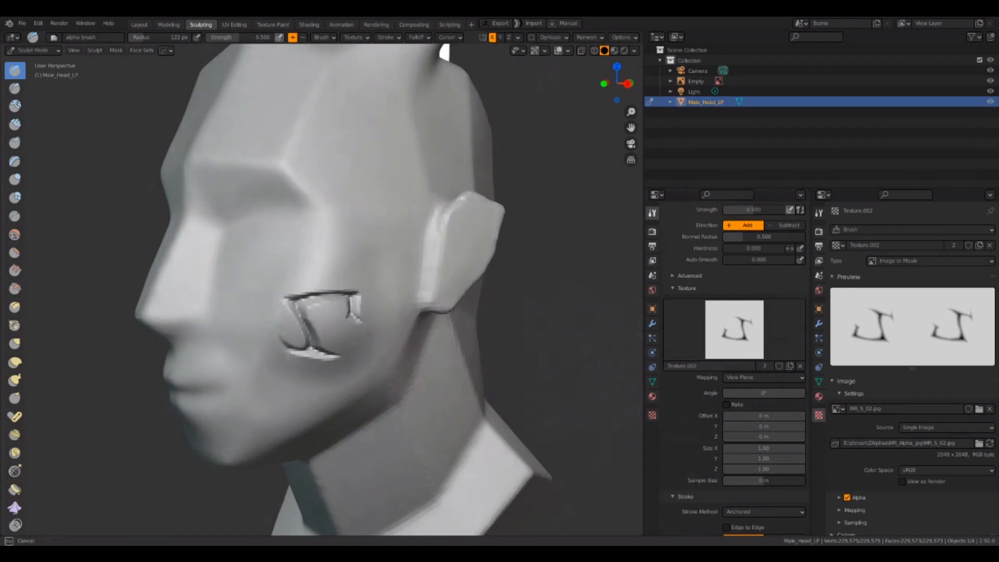
left_click_drag(425, 327, 299, 384)
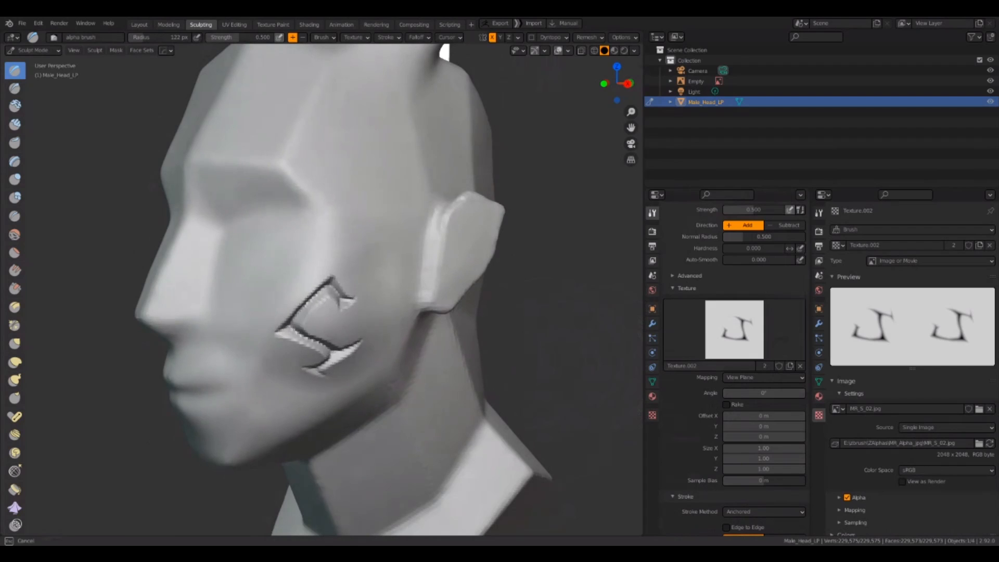
mouse_move(424, 316)
left_mouse_down()
mouse_move(484, 315)
mouse_move(357, 327)
mouse_move(501, 315)
mouse_move(353, 197)
mouse_move(460, 271)
mouse_move(448, 406)
mouse_move(328, 463)
mouse_move(226, 398)
mouse_move(271, 364)
left_mouse_up()
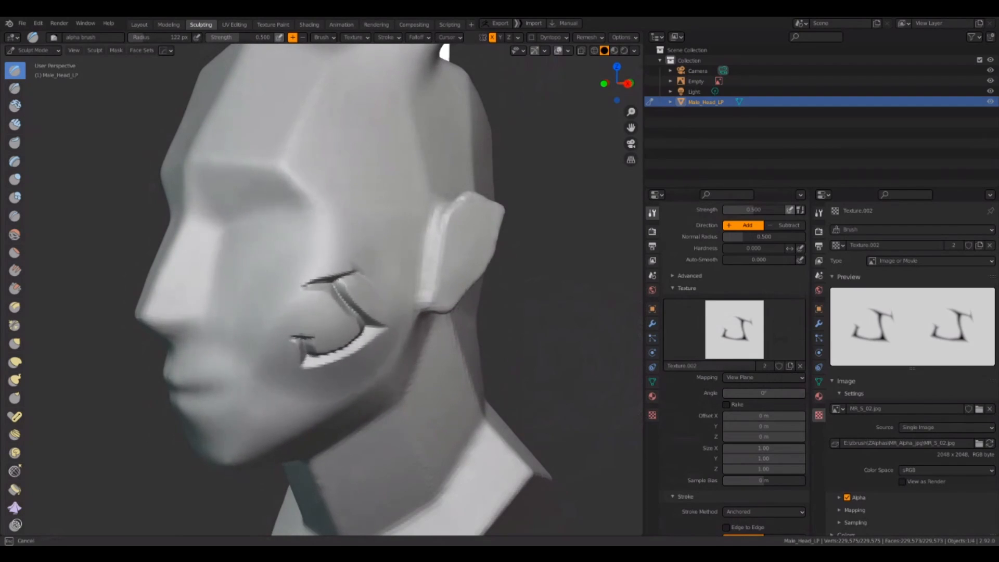
left_click_drag(268, 382, 271, 384)
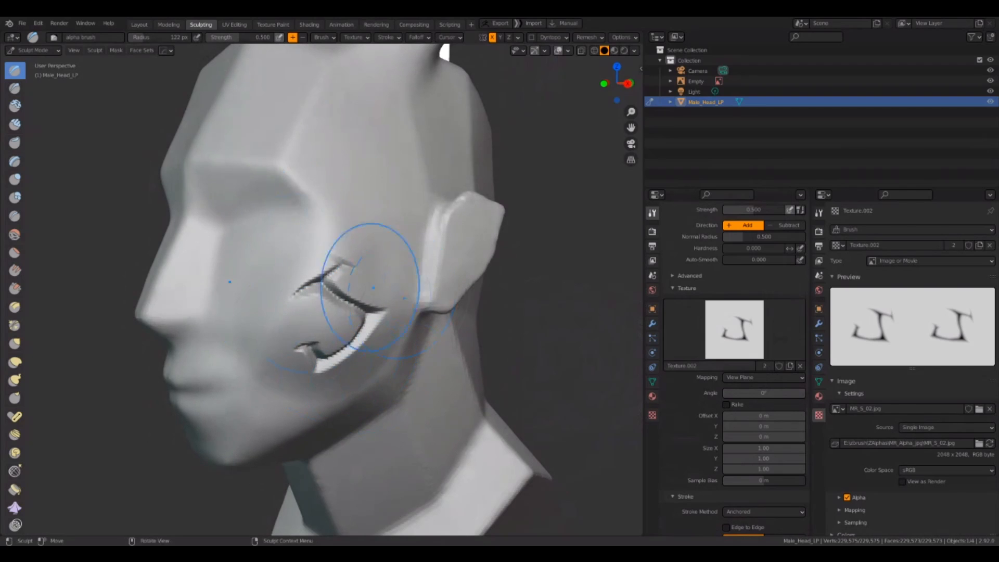
Step: Examine the stamped alpha detail on the cheek up close and from a distance
mouse_move(371, 287)
middle_mouse_down()
mouse_move(390, 277)
mouse_move(400, 244)
mouse_move(409, 359)
mouse_move(333, 359)
mouse_move(321, 343)
mouse_move(372, 365)
mouse_move(367, 344)
middle_mouse_up()
scroll(322, 344, "up", 2)
scroll(328, 347, "up", 4)
scroll(358, 362, "down", 7)
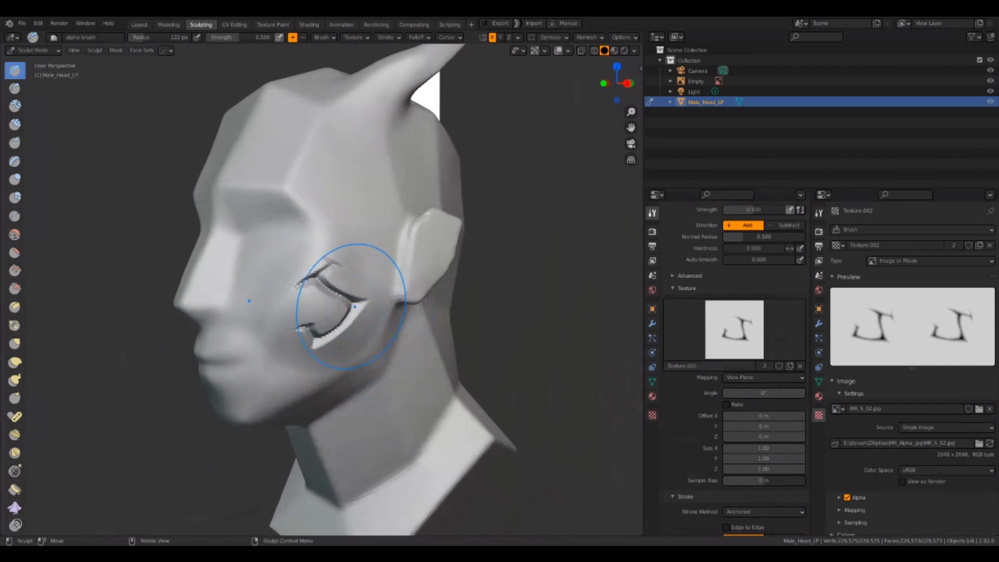
scroll(352, 308, "up", 3)
mouse_move(346, 313)
middle_mouse_down()
mouse_move(365, 347)
mouse_move(359, 312)
mouse_move(345, 322)
middle_mouse_up()
scroll(362, 333, "down", 3)
scroll(345, 323, "up", 4)
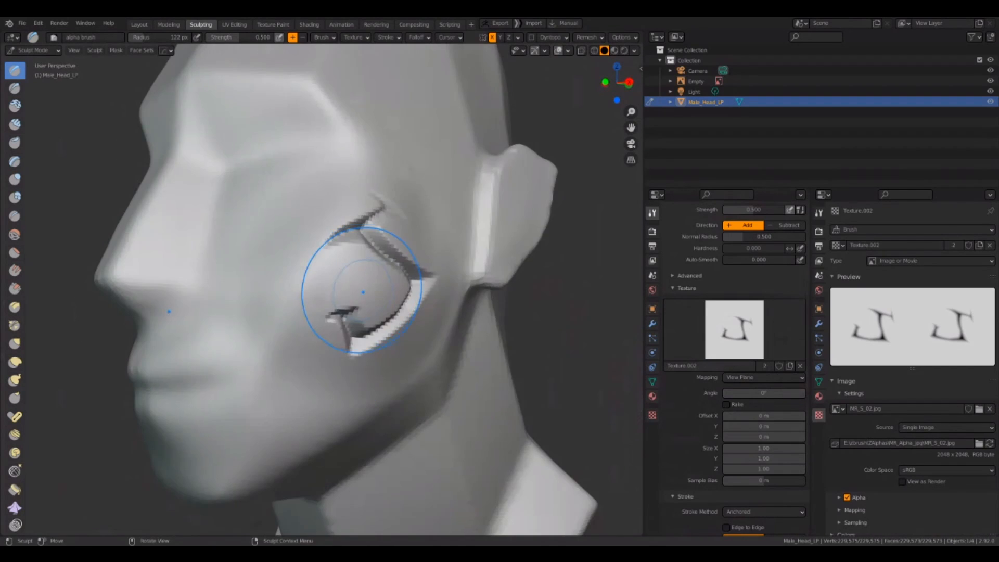
scroll(379, 383, "down", 3)
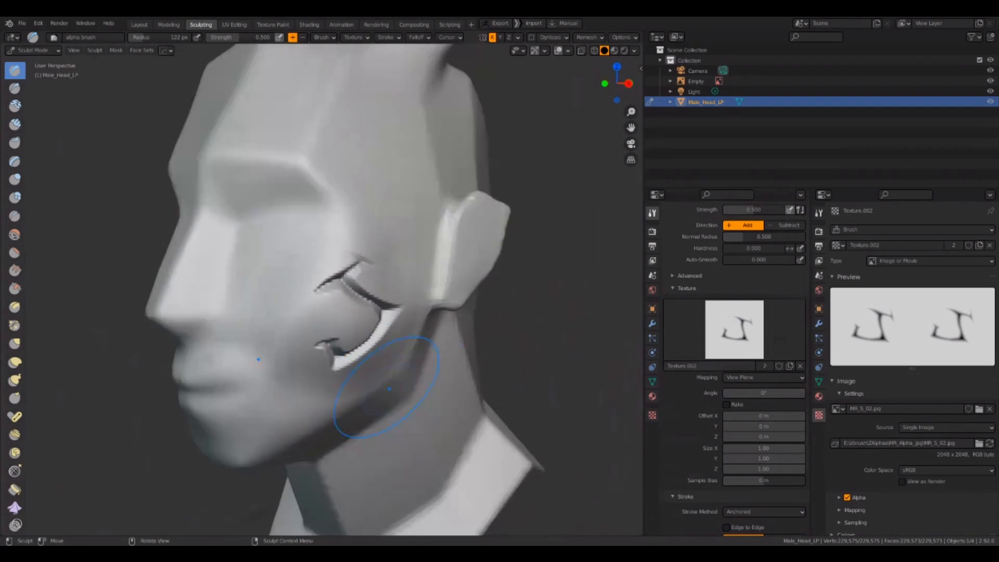
Step: Undo the alpha stamp on the cheek
middle_click_drag(369, 381, 389, 393)
scroll(379, 394, "up", 1)
key("ctrl+z")
key("ctrl+z")
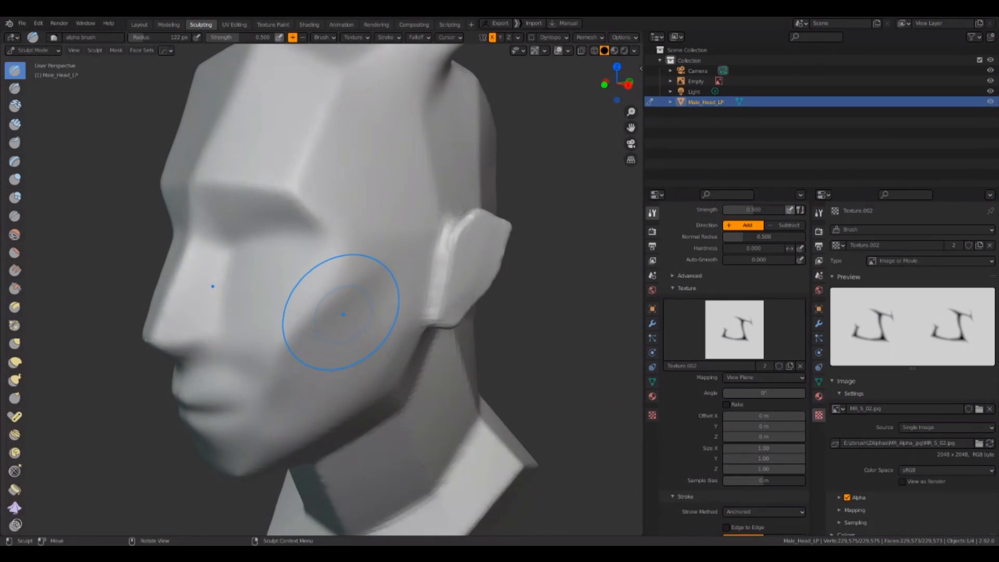
Step: Examine the head from the front and three-quarter views beside the green creature reference
mouse_move(343, 314)
middle_mouse_down()
mouse_move(414, 314)
mouse_move(428, 326)
mouse_move(401, 345)
mouse_move(447, 347)
middle_mouse_up()
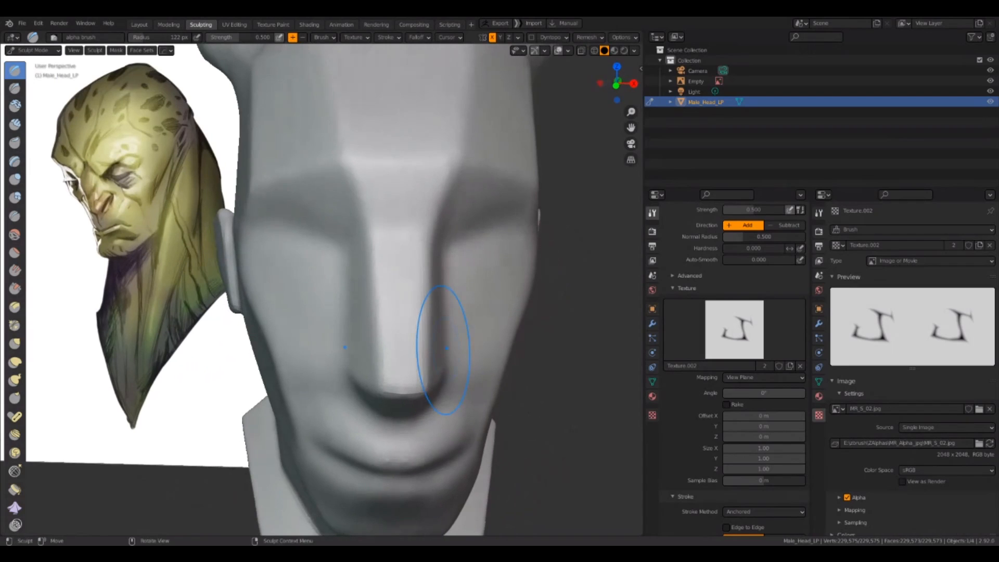
middle_click_drag(447, 311, 437, 309)
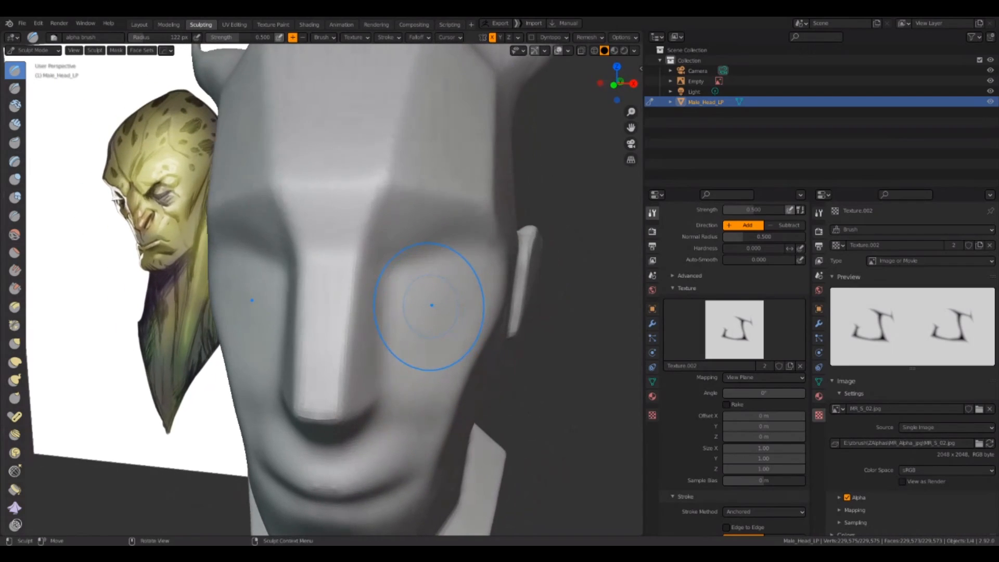
scroll(431, 305, "down", 3)
middle_click_drag(431, 305, 397, 238)
scroll(344, 342, "up", 1)
mouse_move(343, 342)
middle_mouse_down()
mouse_move(403, 352)
mouse_move(379, 355)
mouse_move(328, 335)
mouse_move(367, 352)
mouse_move(368, 339)
mouse_move(393, 359)
mouse_move(413, 342)
mouse_move(401, 424)
middle_mouse_up()
scroll(368, 320, "up", 1)
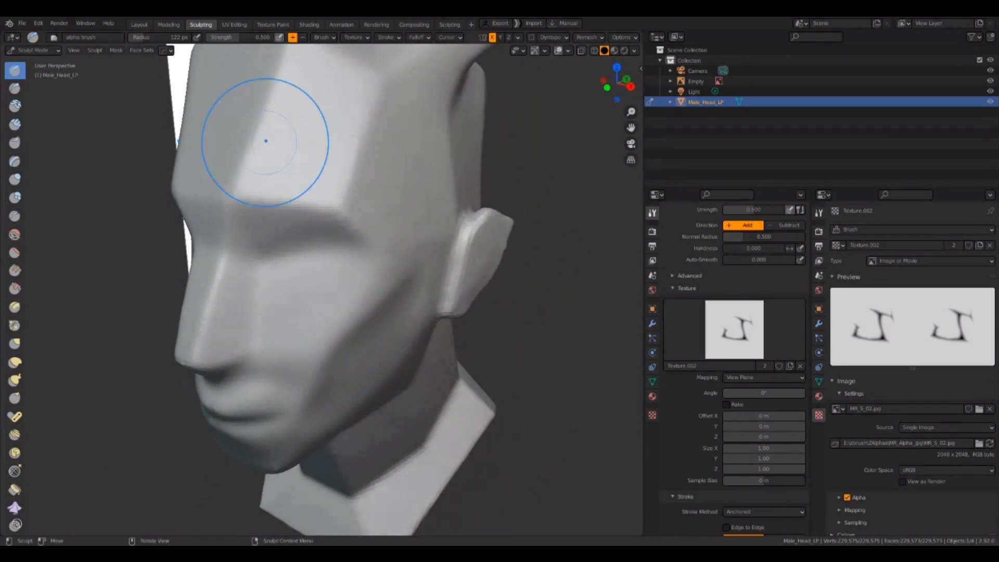
scroll(330, 356, "down", 3)
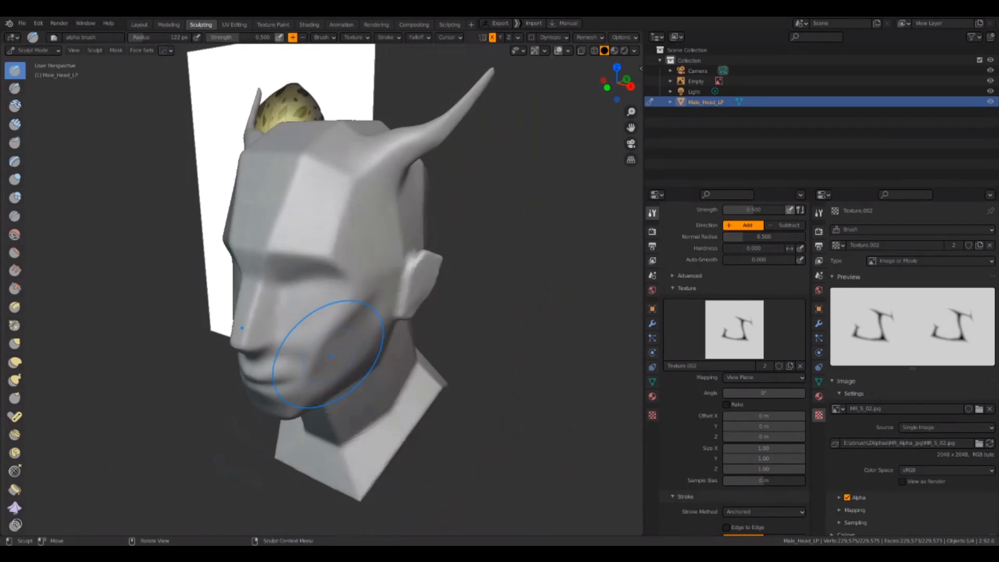
mouse_move(329, 352)
middle_mouse_down()
mouse_move(369, 335)
mouse_move(328, 241)
middle_mouse_up()
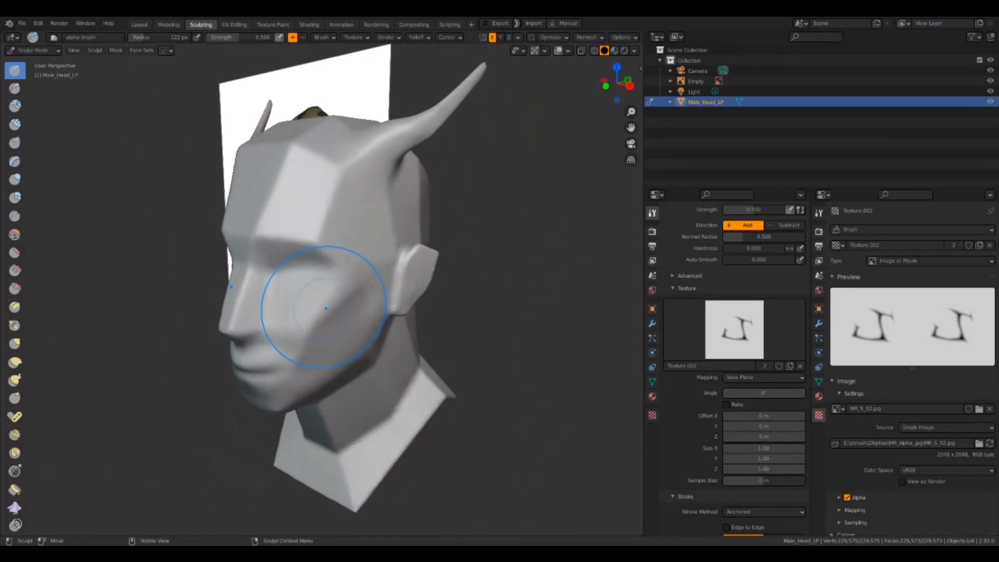
mouse_move(343, 307)
middle_mouse_down()
mouse_move(386, 293)
mouse_move(429, 255)
mouse_move(429, 200)
middle_mouse_up()
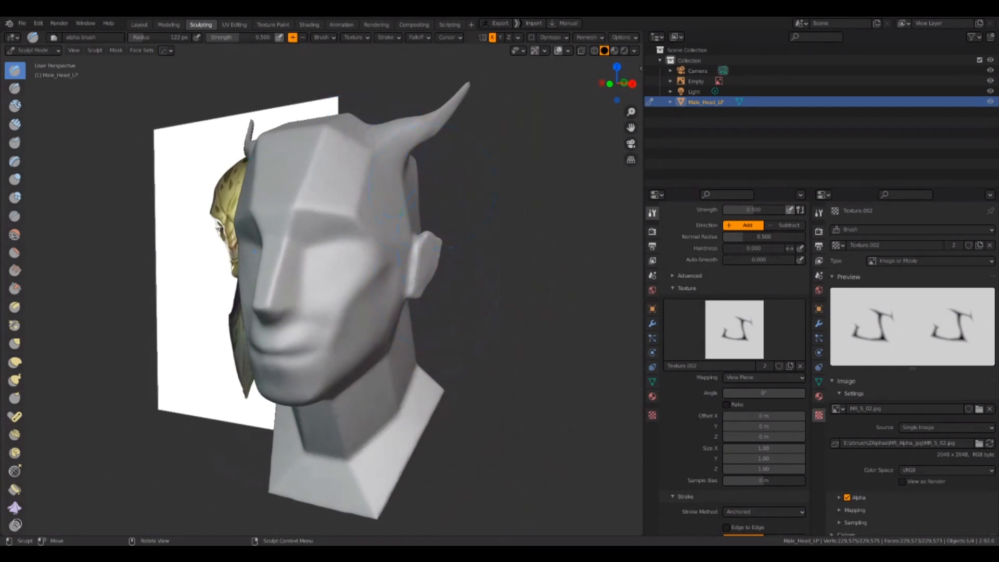
mouse_move(403, 314)
middle_mouse_down()
mouse_move(343, 335)
mouse_move(338, 364)
mouse_move(391, 393)
mouse_move(312, 374)
middle_mouse_up()
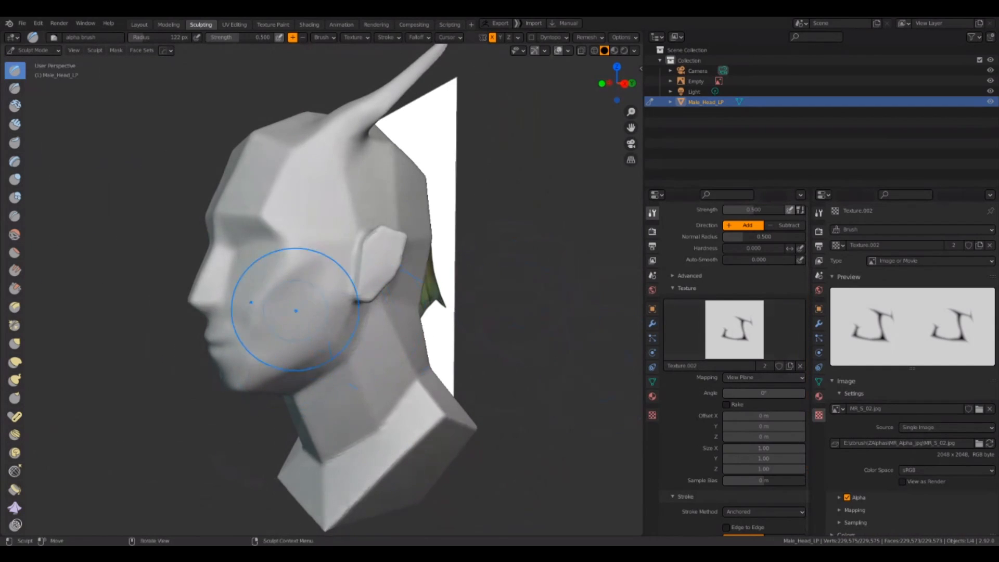
Step: Collapse the alpha brush's Texture settings and expand its Falloff settings
scroll(733, 365, "down", 3)
scroll(733, 364, "down", 2)
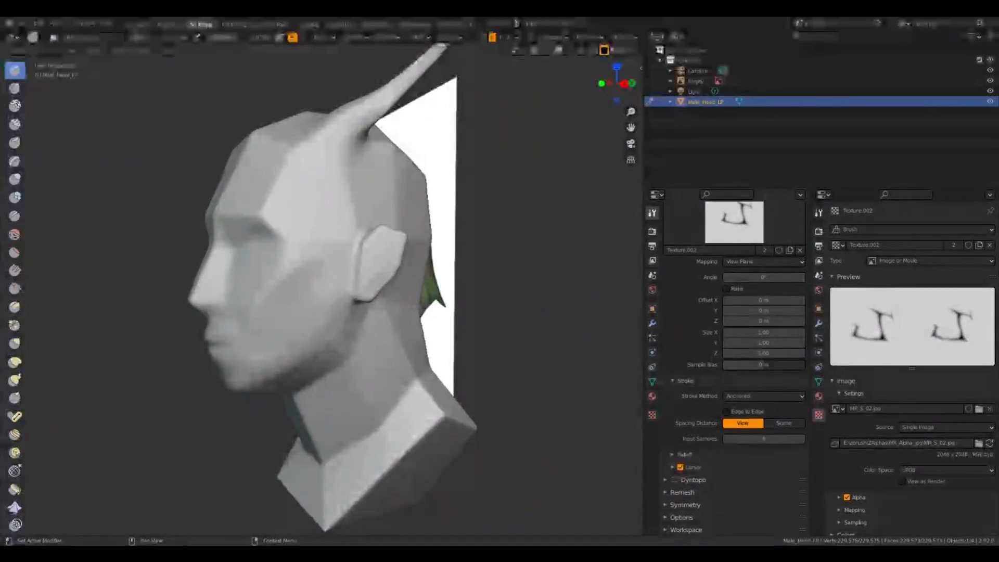
scroll(733, 364, "up", 5)
scroll(729, 370, "up", 3)
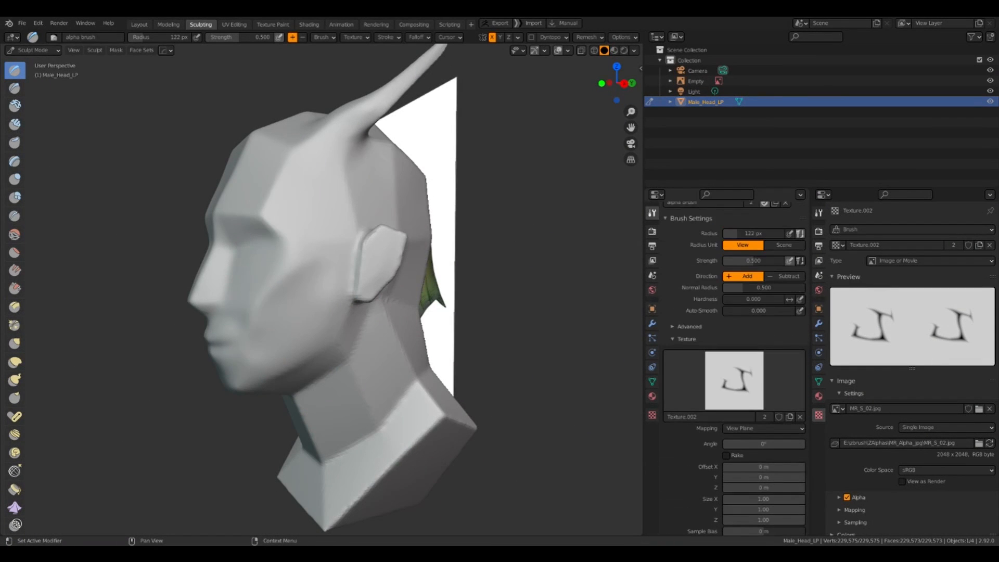
left_click(687, 339)
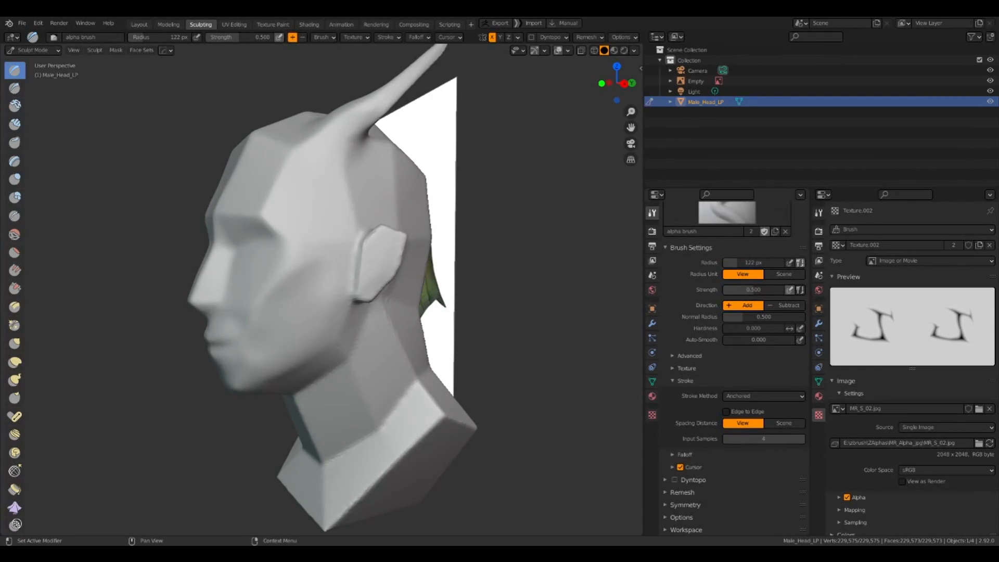
left_click(684, 455)
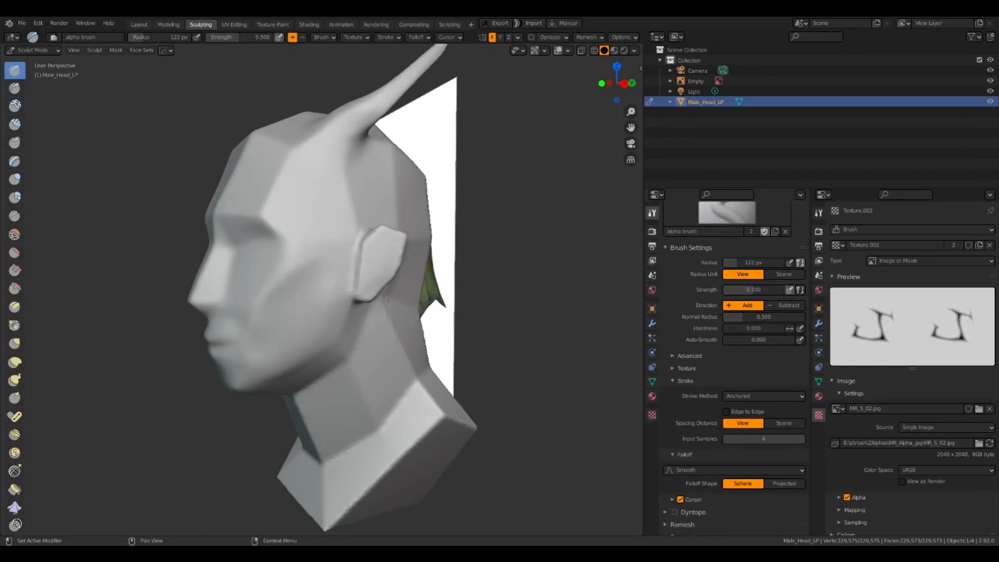
scroll(734, 364, "down", 2)
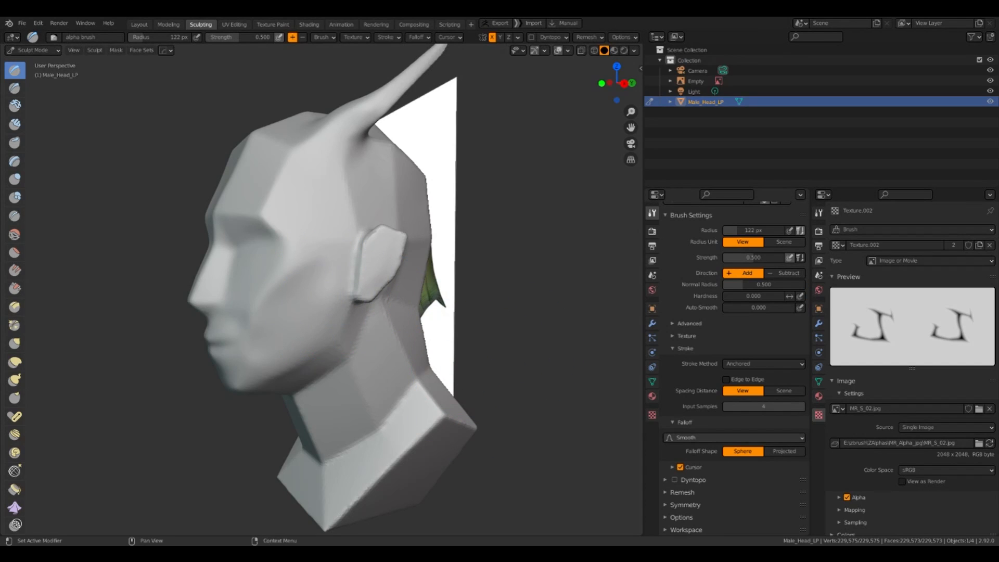
left_click(734, 438)
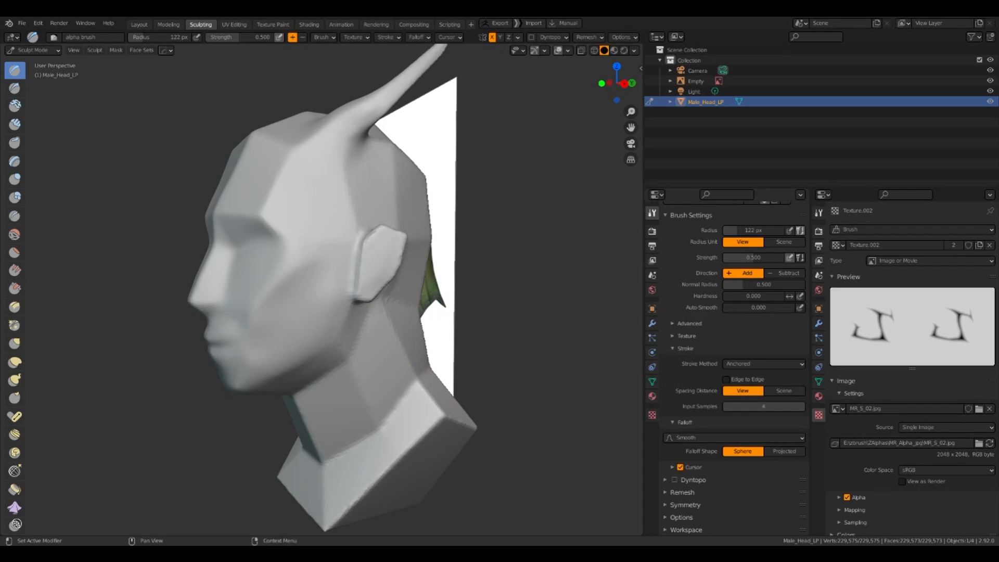
left_click(735, 438)
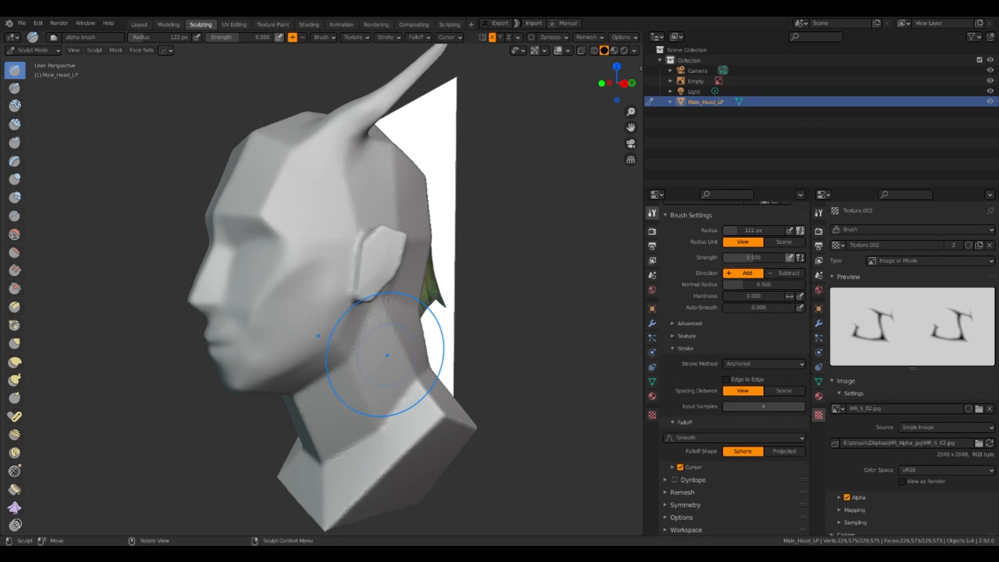
Step: Try an anchored alpha stamp on the cheek with the Smooth falloff, then undo it
left_click_drag(281, 296, 298, 306)
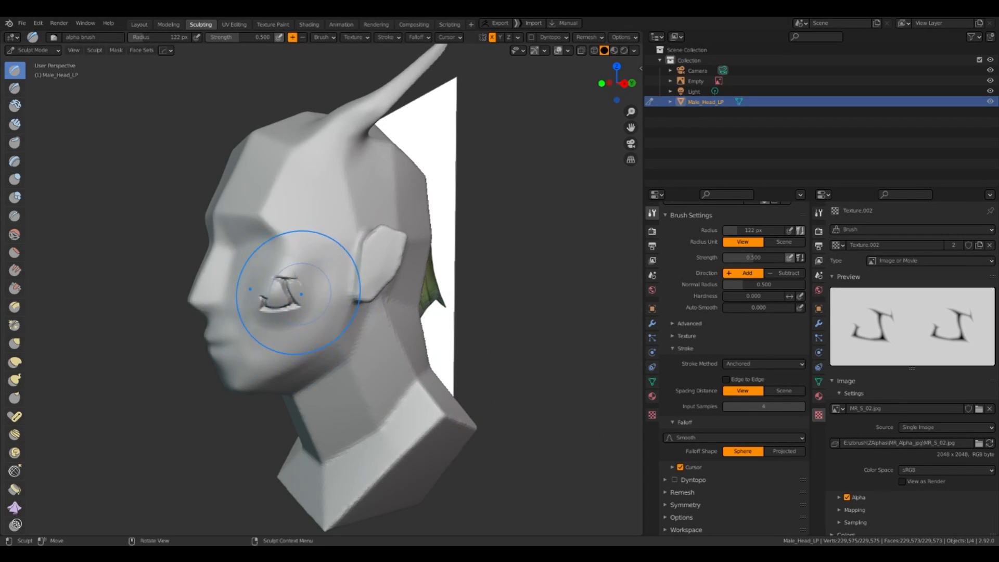
mouse_move(289, 334)
middle_mouse_down()
mouse_move(364, 327)
mouse_move(318, 340)
mouse_move(335, 306)
middle_mouse_up()
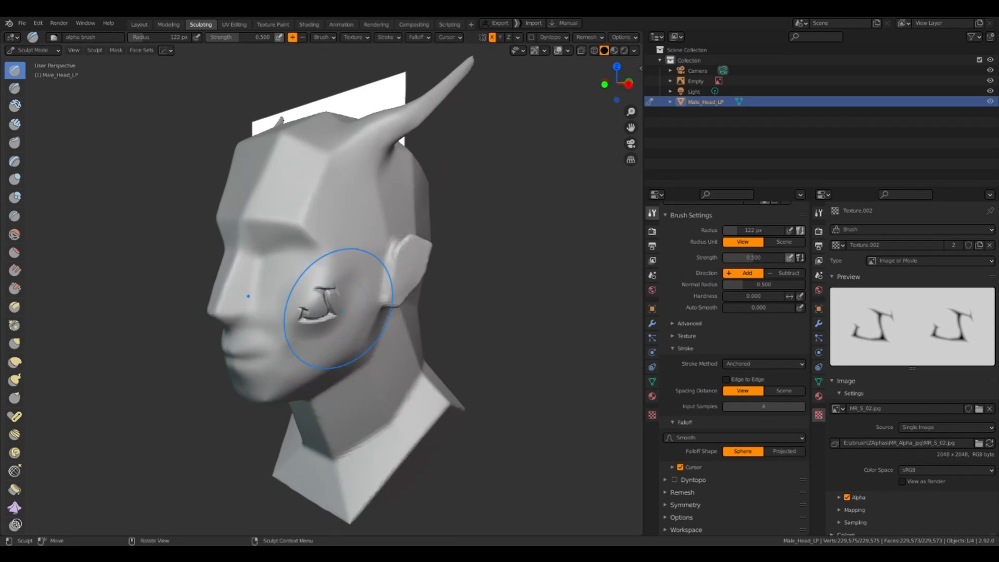
key("ctrl+z")
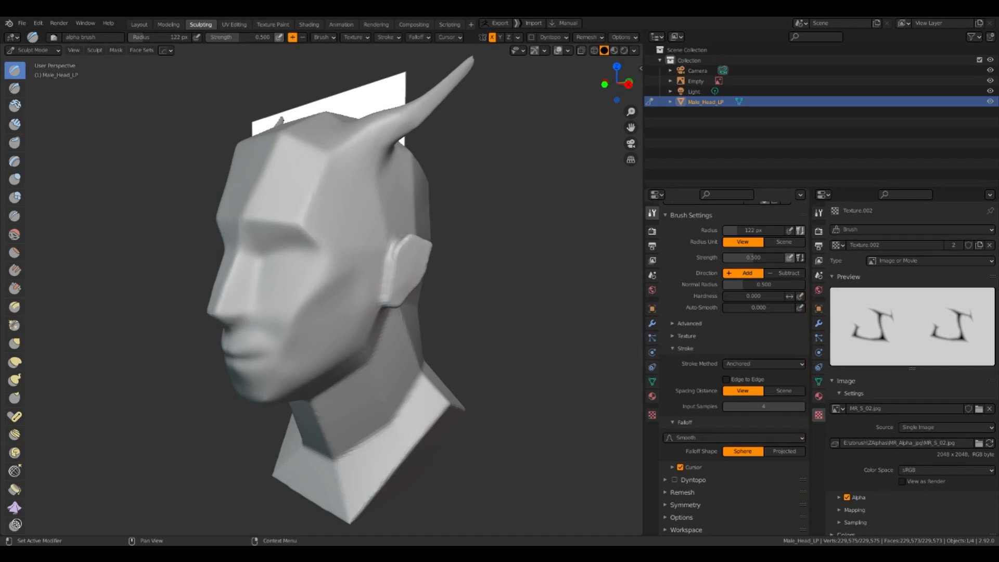
Step: Set the brush falloff to Constant, try the alpha stamp on the cheek, and undo it
left_click(733, 437)
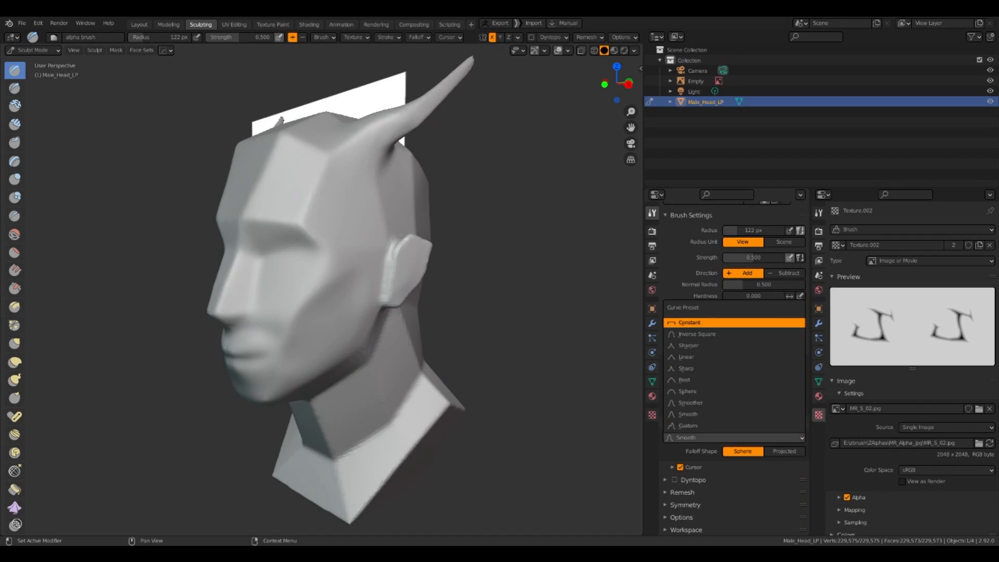
left_click(690, 322)
scroll(408, 364, "up", 2)
left_click_drag(325, 310, 352, 292)
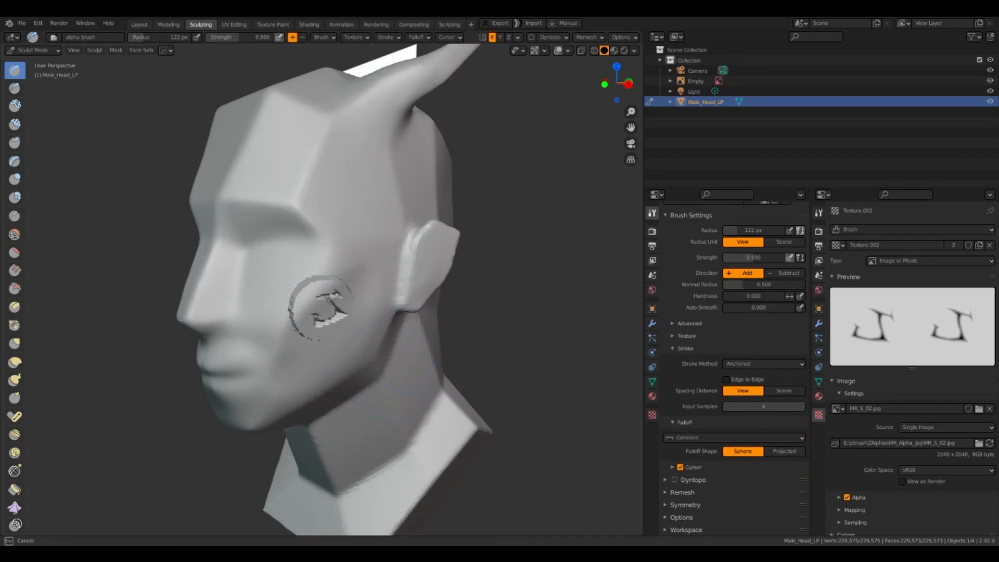
left_click_drag(336, 339, 347, 304)
scroll(348, 304, "up", 2)
mouse_move(349, 327)
middle_mouse_down()
mouse_move(325, 310)
mouse_move(397, 333)
mouse_move(344, 326)
middle_mouse_up()
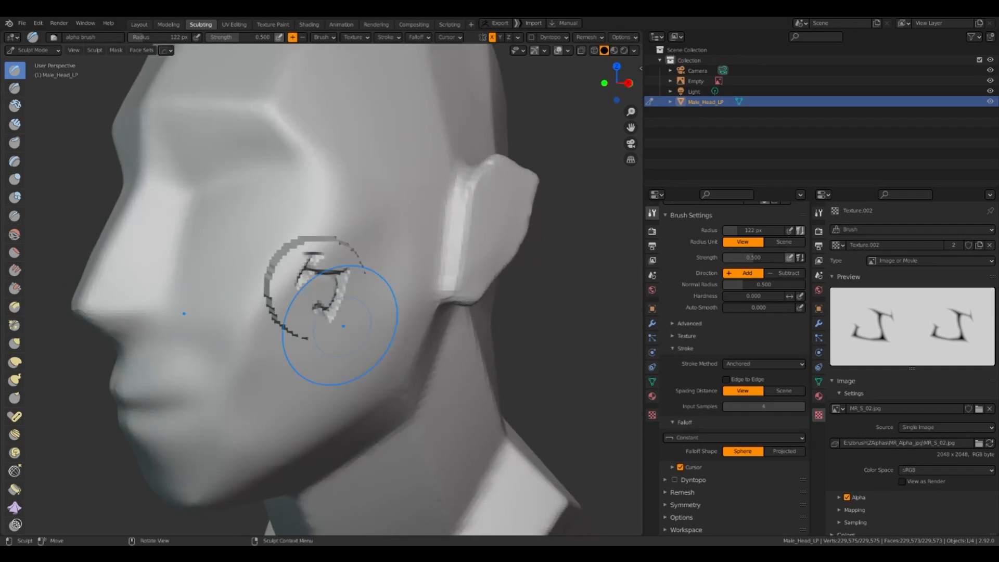
key("ctrl+z")
scroll(338, 325, "up", 2)
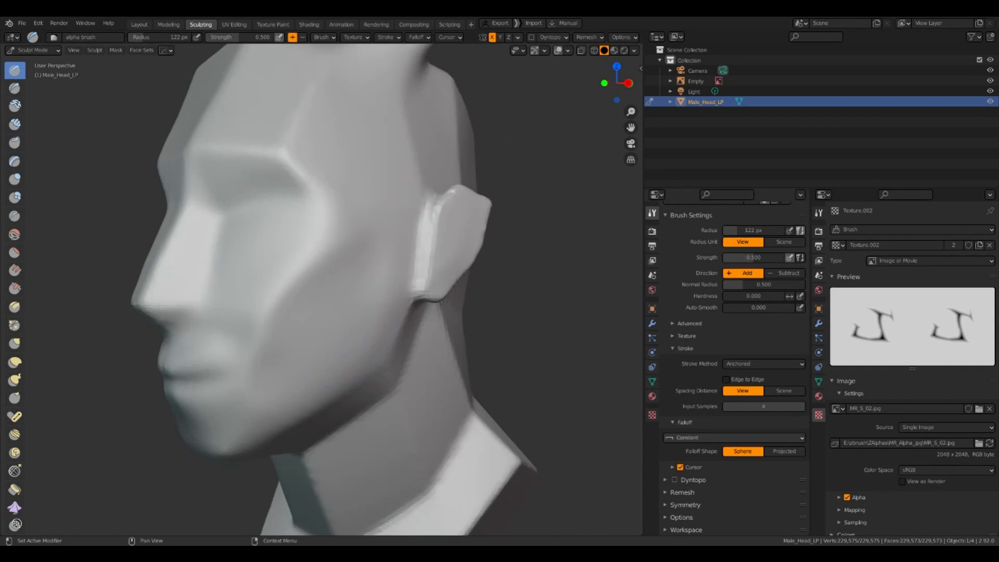
Step: Set the brush falloff curve to Sphere, test an alpha stamp on the cheek, and undo it
left_click(733, 437)
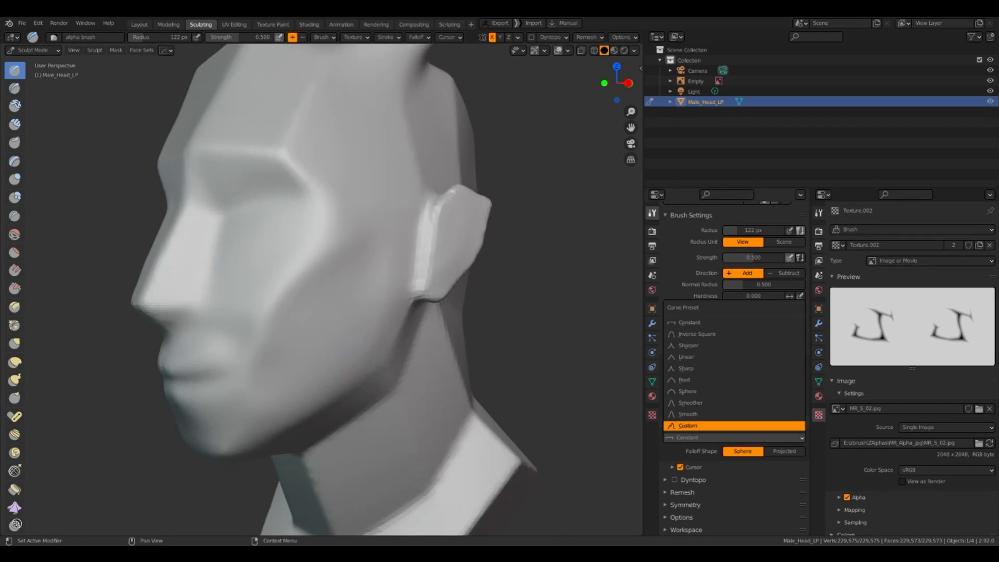
left_click(687, 391)
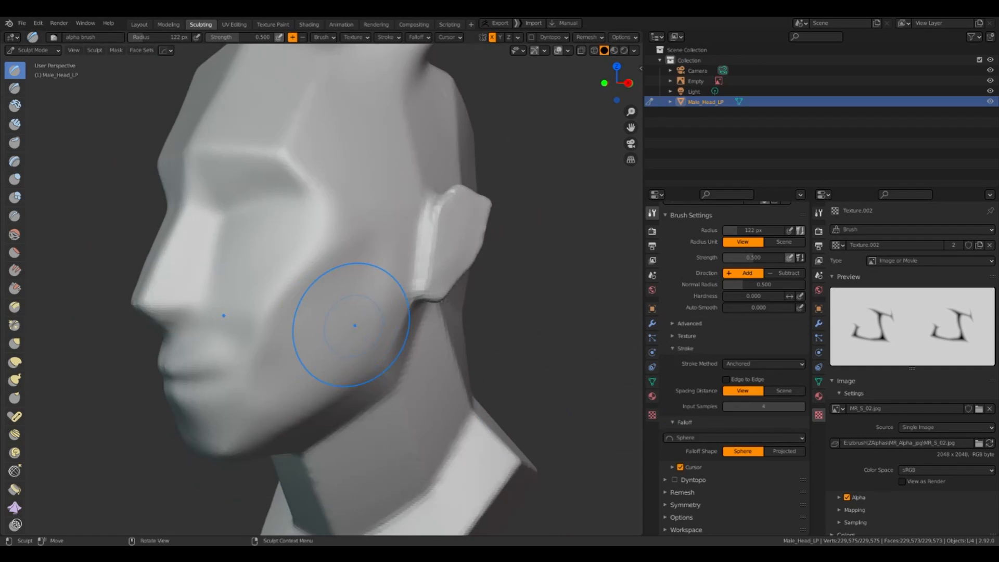
left_click_drag(319, 305, 379, 291)
key("ctrl+z")
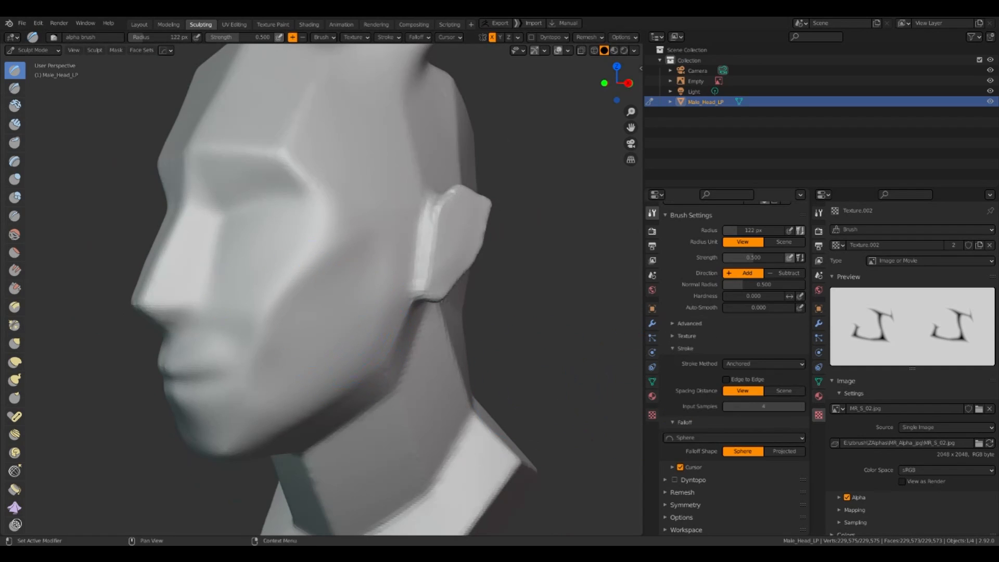
Step: Return the falloff curve to Constant, stamp the cheek, inspect the stamp's outline from several angles, and undo it
left_click(734, 438)
left_click(689, 322)
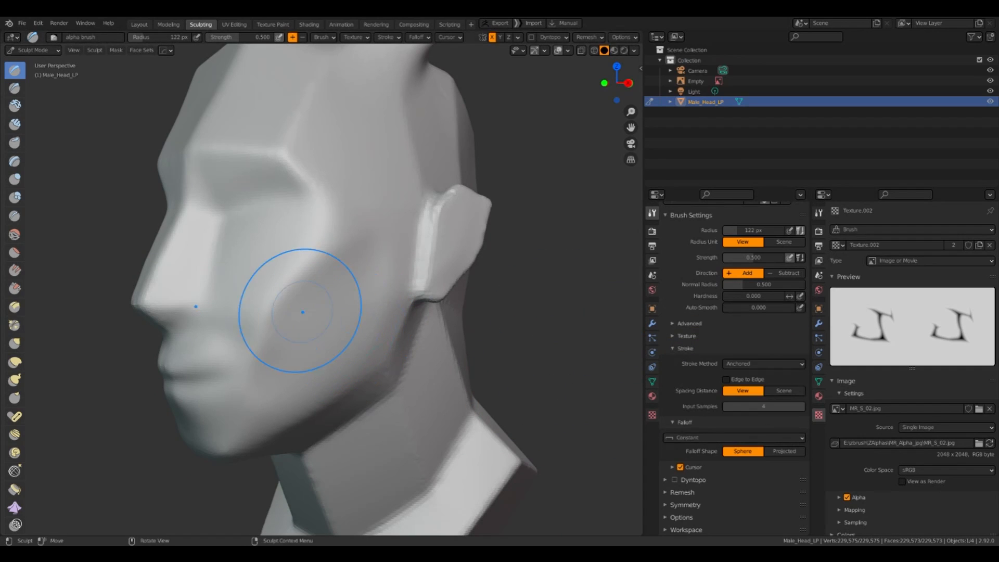
left_click_drag(302, 312, 333, 307)
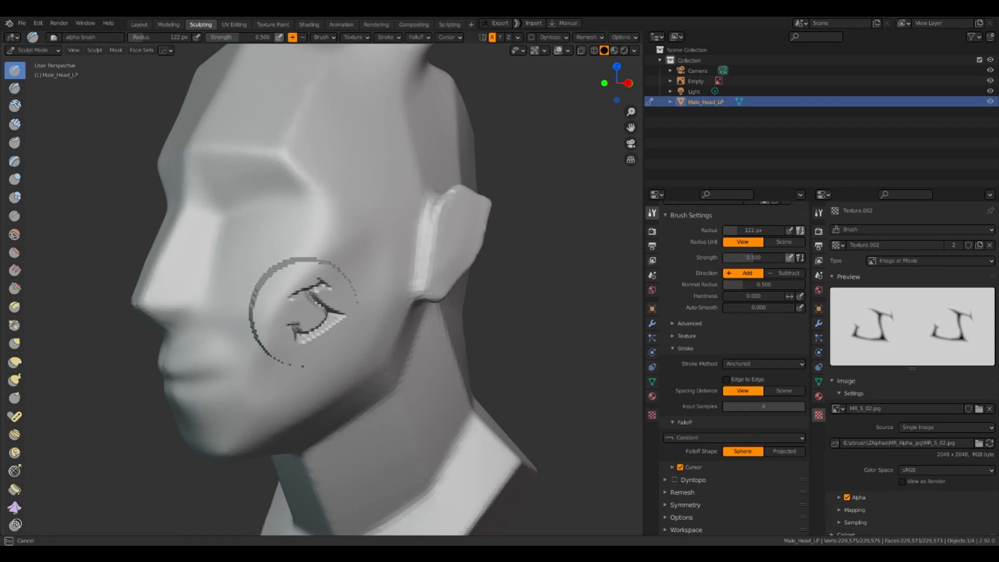
middle_click_drag(334, 397, 252, 264)
mouse_move(294, 354)
middle_mouse_down()
mouse_move(319, 373)
mouse_move(364, 359)
mouse_move(386, 306)
middle_mouse_up()
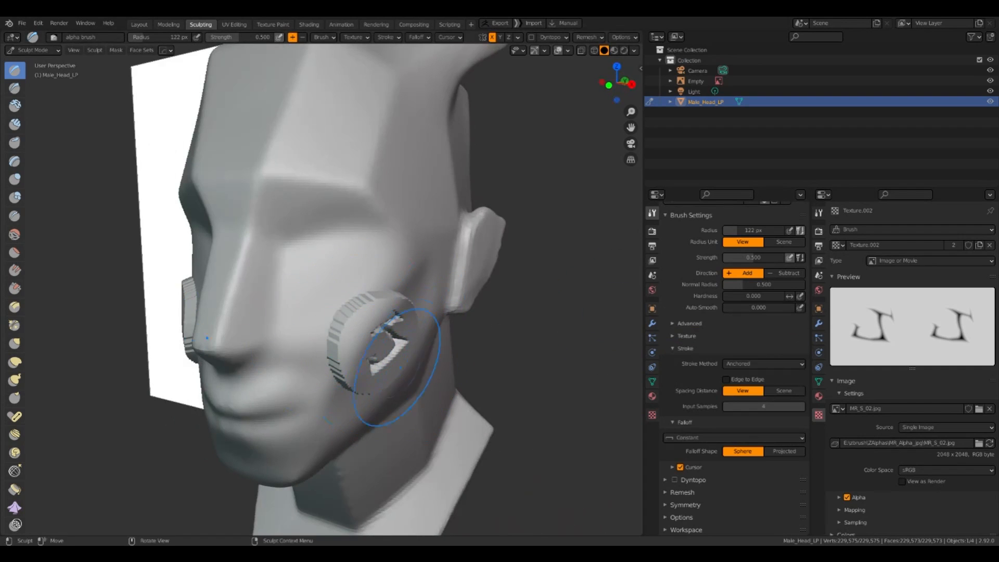
mouse_move(397, 367)
middle_mouse_down()
mouse_move(359, 395)
mouse_move(427, 354)
mouse_move(298, 358)
mouse_move(333, 353)
middle_mouse_up()
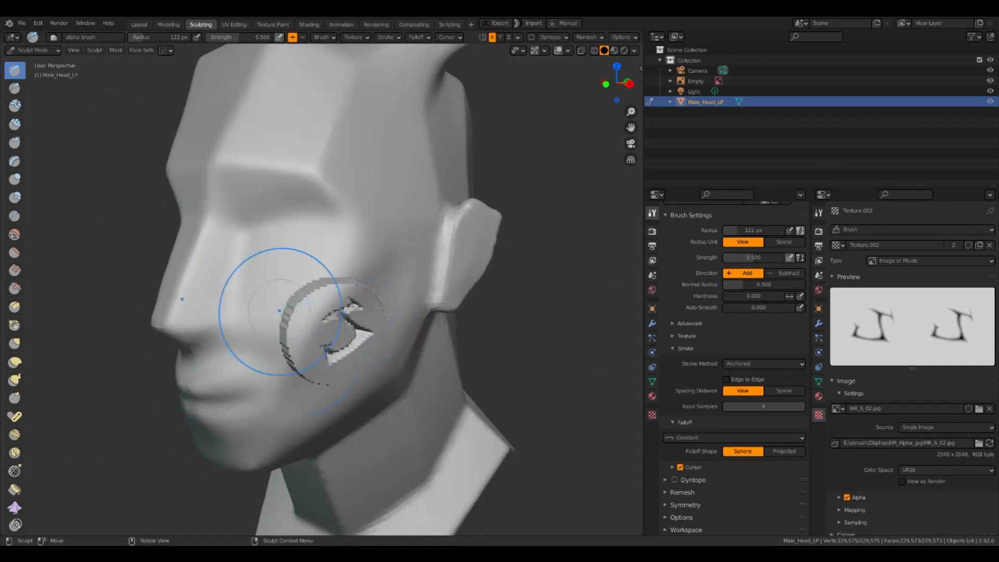
key("ctrl+z")
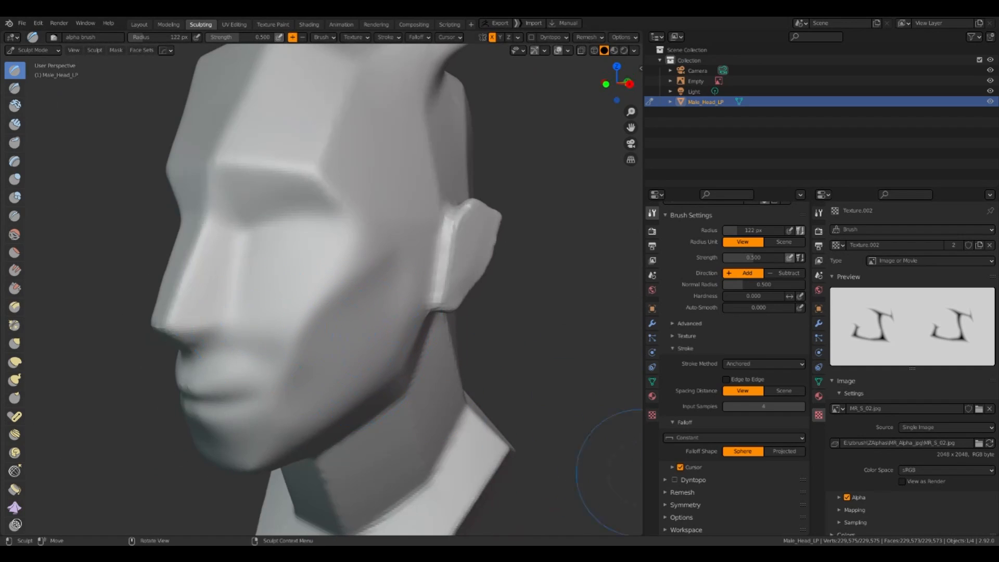
Step: Switch the brush falloff to Inverse Square, test the alpha stamp on the cheek, and undo it
left_click(733, 437)
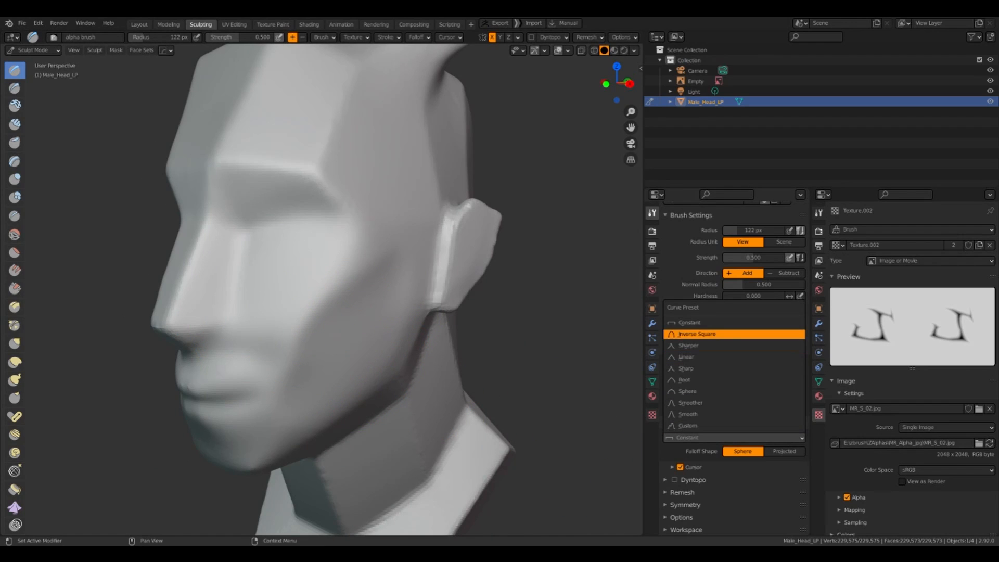
left_click(692, 334)
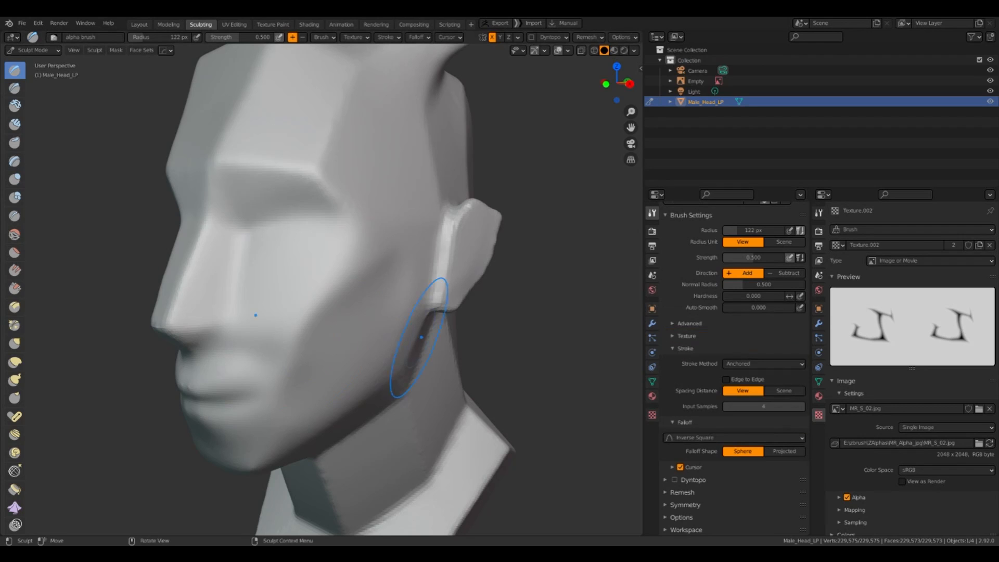
left_click_drag(326, 327, 366, 358)
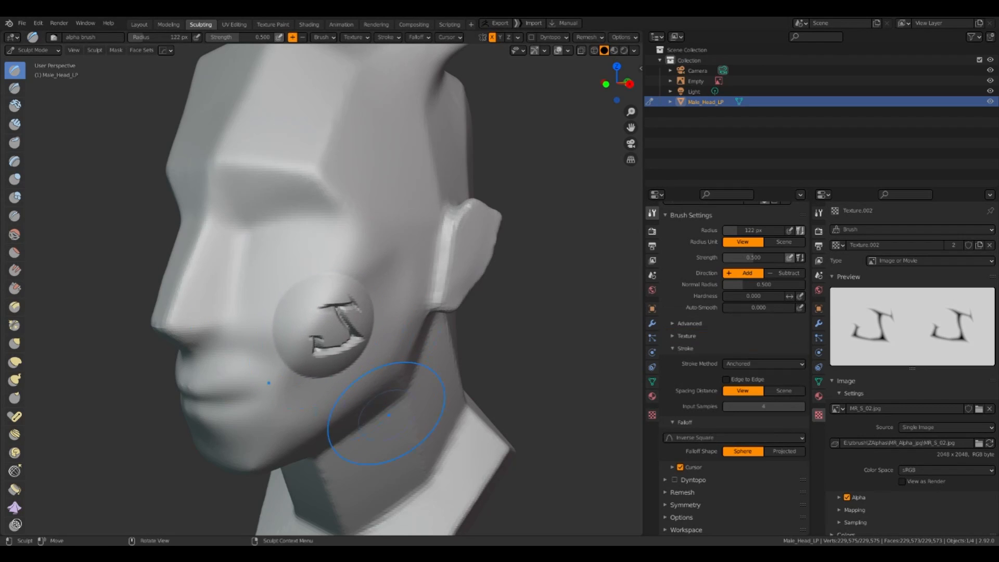
mouse_move(387, 408)
middle_mouse_down()
mouse_move(347, 406)
mouse_move(333, 442)
mouse_move(361, 399)
middle_mouse_up()
key("ctrl+z")
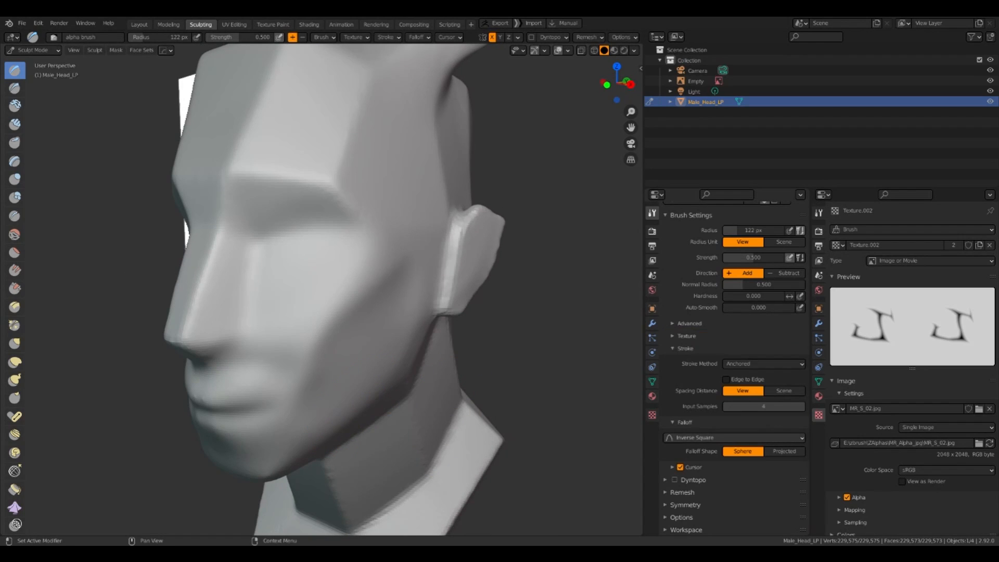
Step: Set the brush falloff to Sharp, try an anchored alpha stamp on the cheek, and undo it
left_click(734, 437)
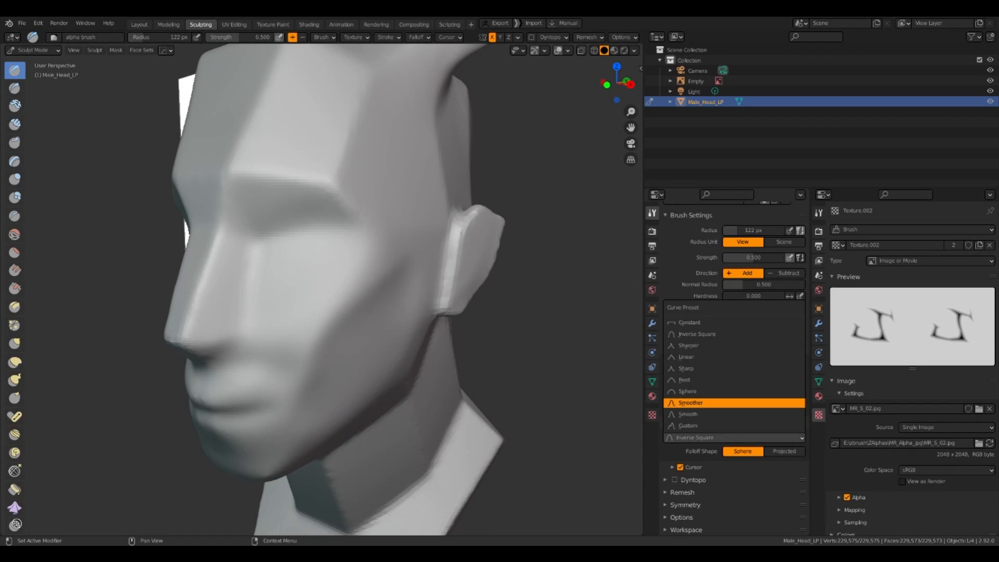
left_click(686, 367)
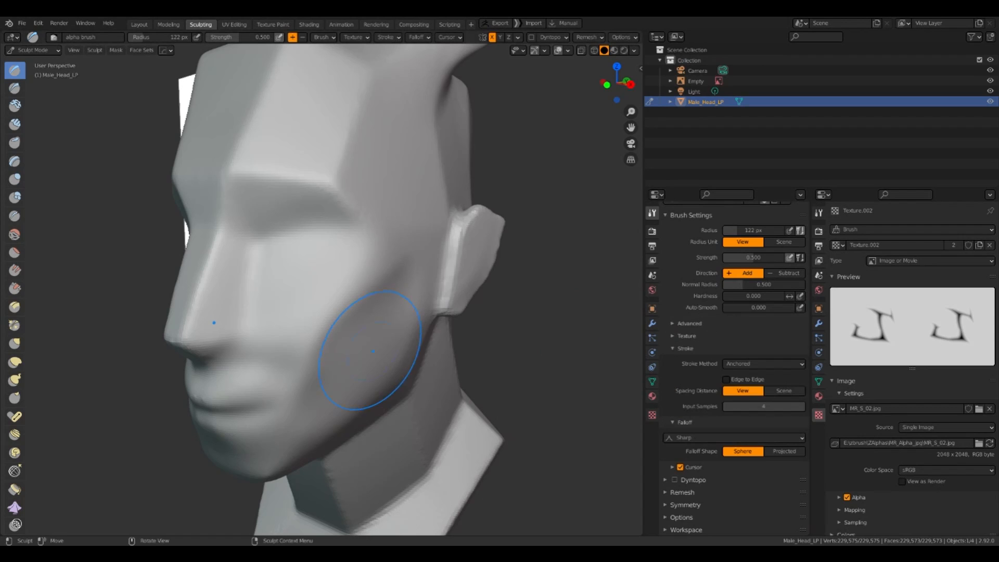
left_click_drag(350, 318, 442, 389)
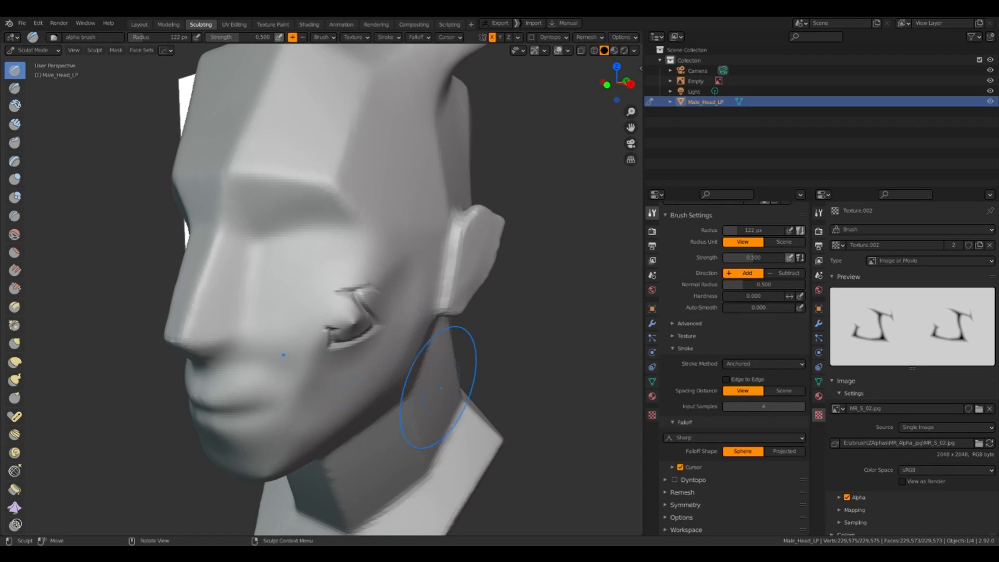
middle_click_drag(442, 388, 435, 417)
Step: Set the brush falloff to Smoother and test it with an anchored alpha stamp on the cheek
left_click(733, 437)
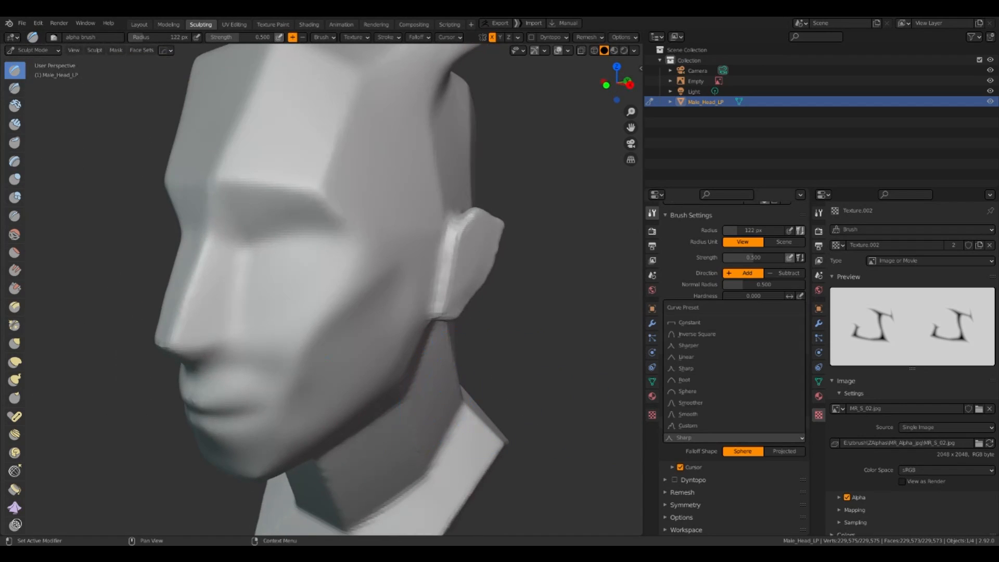
left_click(690, 403)
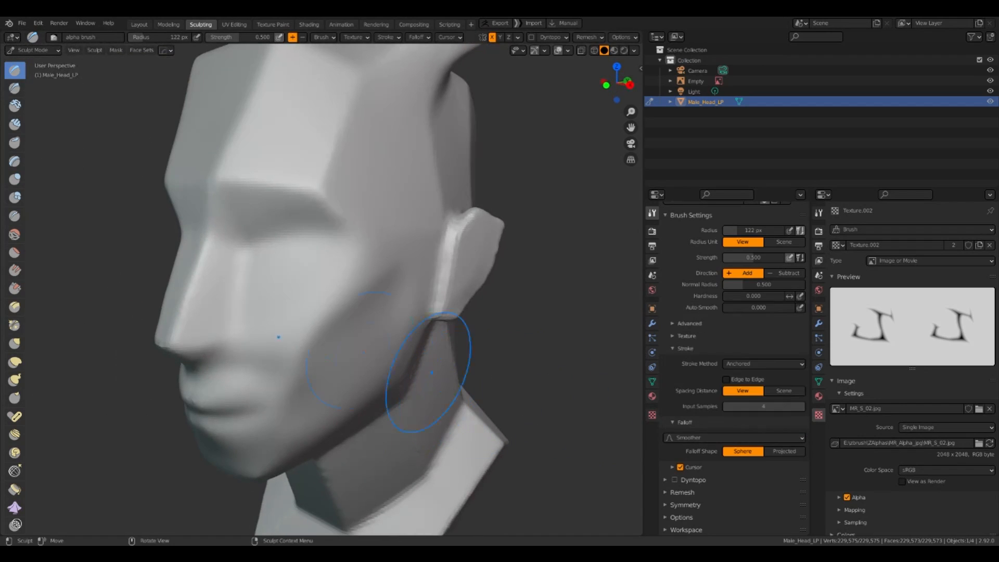
left_click_drag(347, 326, 380, 384)
mouse_move(380, 383)
middle_mouse_down()
mouse_move(341, 367)
mouse_move(416, 390)
mouse_move(502, 383)
mouse_move(367, 386)
middle_mouse_up()
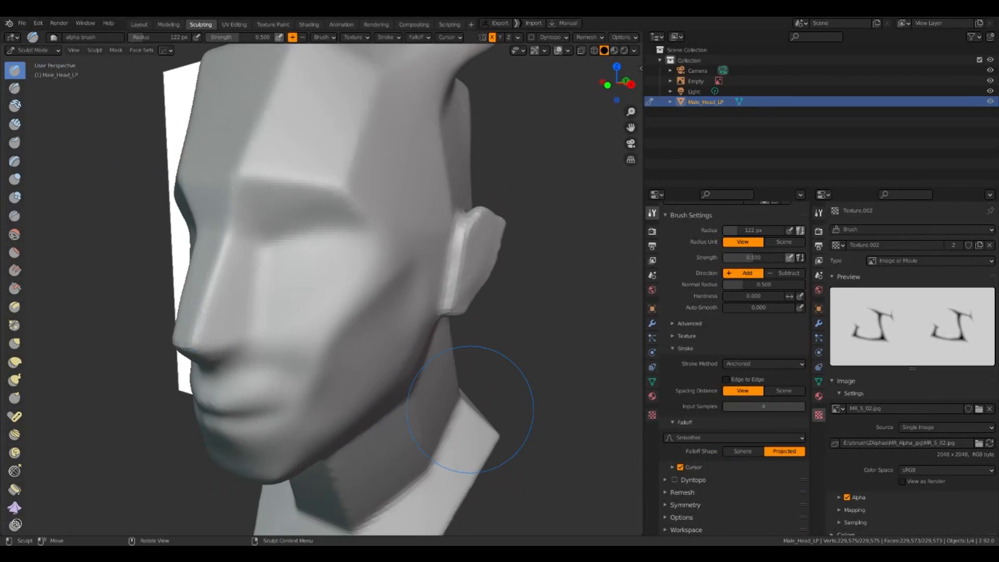
Step: Stamp the cheek with the anchored alpha brush using Smoother falloff and the Projected shape, inspect the imprints from several angles, and undo them
left_click_drag(366, 333, 456, 390)
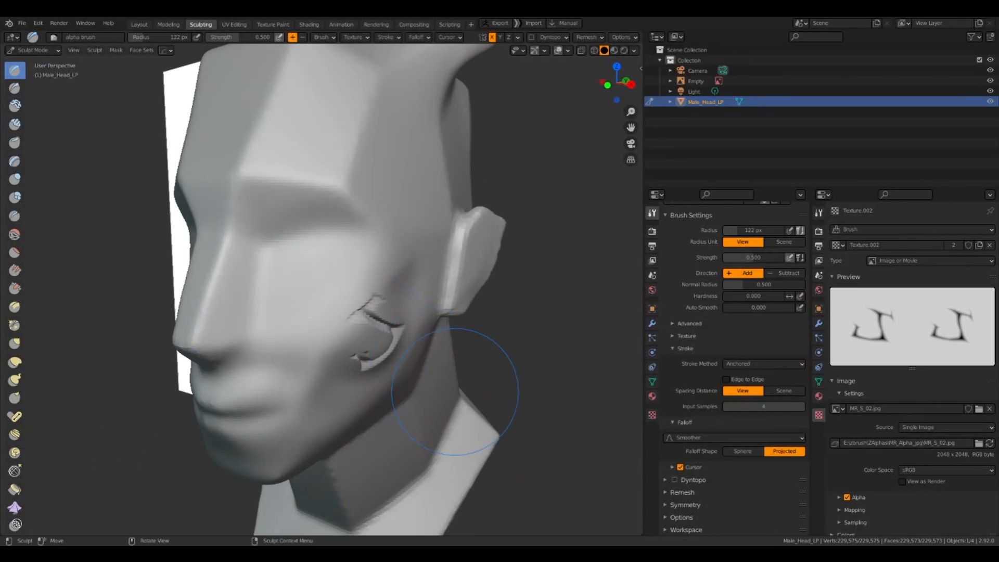
mouse_move(456, 390)
middle_mouse_down()
mouse_move(422, 368)
mouse_move(444, 376)
middle_mouse_up()
key("ctrl+z")
left_click_drag(365, 307, 366, 308)
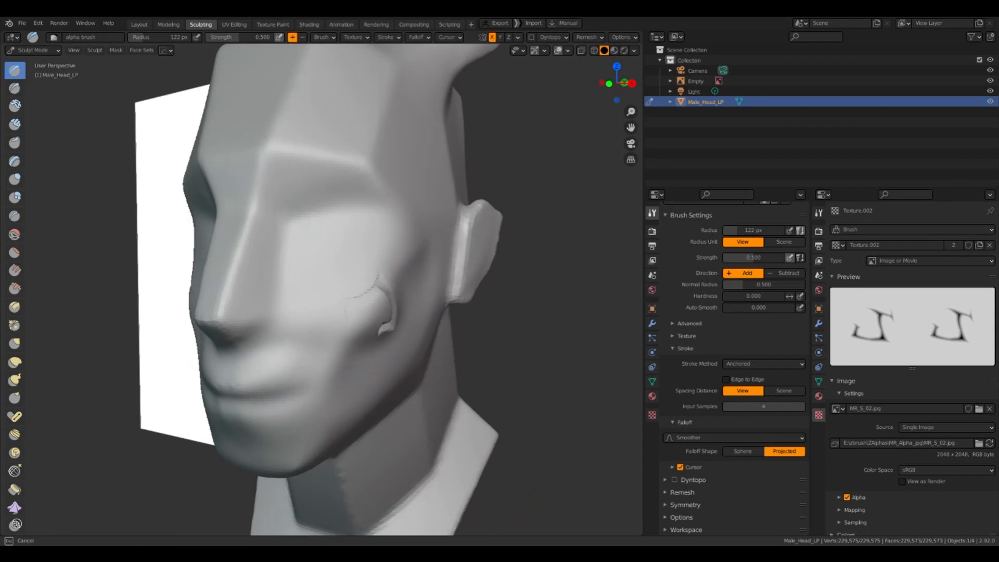
left_click_drag(391, 353, 377, 345)
mouse_move(409, 360)
middle_mouse_down()
mouse_move(363, 350)
mouse_move(380, 364)
middle_mouse_up()
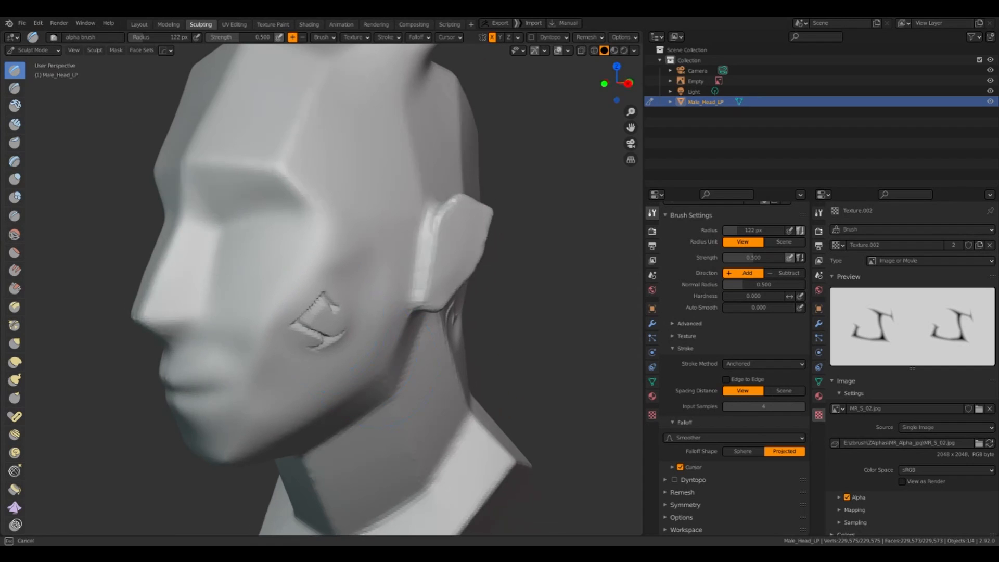
mouse_move(384, 412)
middle_mouse_down()
mouse_move(385, 379)
mouse_move(358, 371)
mouse_move(388, 414)
mouse_move(406, 413)
middle_mouse_up()
key("ctrl+z")
Step: Repeat the anchored alpha stamp on the cheek and below the eye from different viewing angles, undoing each attempt
left_click_drag(340, 311, 388, 336)
middle_click_drag(419, 394, 440, 408)
key("ctrl+z")
left_click_drag(335, 349, 359, 364)
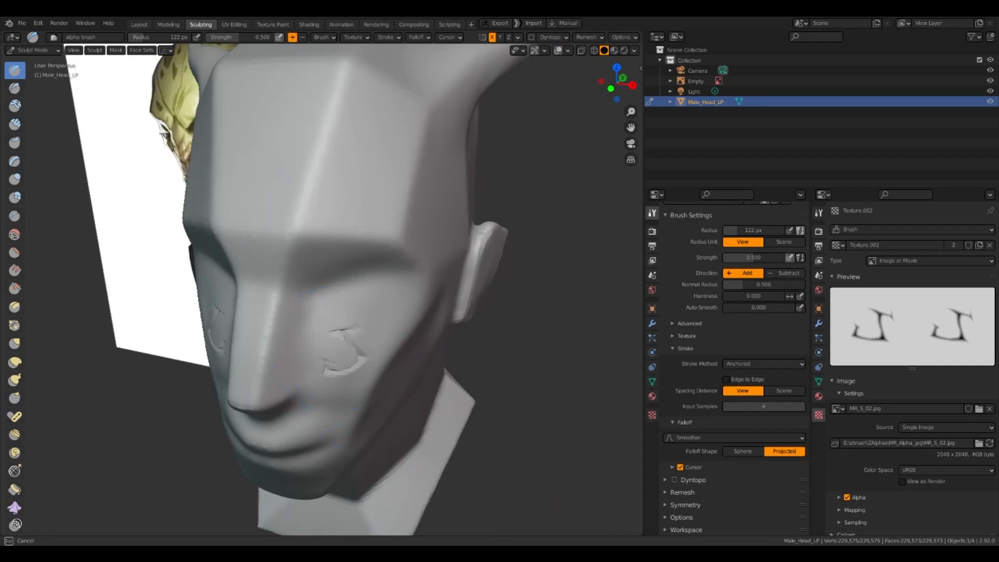
middle_click_drag(385, 390, 331, 366)
key("ctrl+z")
mouse_move(285, 315)
left_mouse_down()
mouse_move(323, 341)
mouse_move(319, 359)
left_mouse_up()
mouse_move(319, 359)
middle_mouse_down()
mouse_move(274, 351)
mouse_move(338, 354)
middle_mouse_up()
key("ctrl+z")
left_click_drag(336, 370, 337, 372)
mouse_move(337, 372)
middle_mouse_down()
mouse_move(297, 369)
mouse_move(347, 363)
middle_mouse_up()
key("ctrl+z")
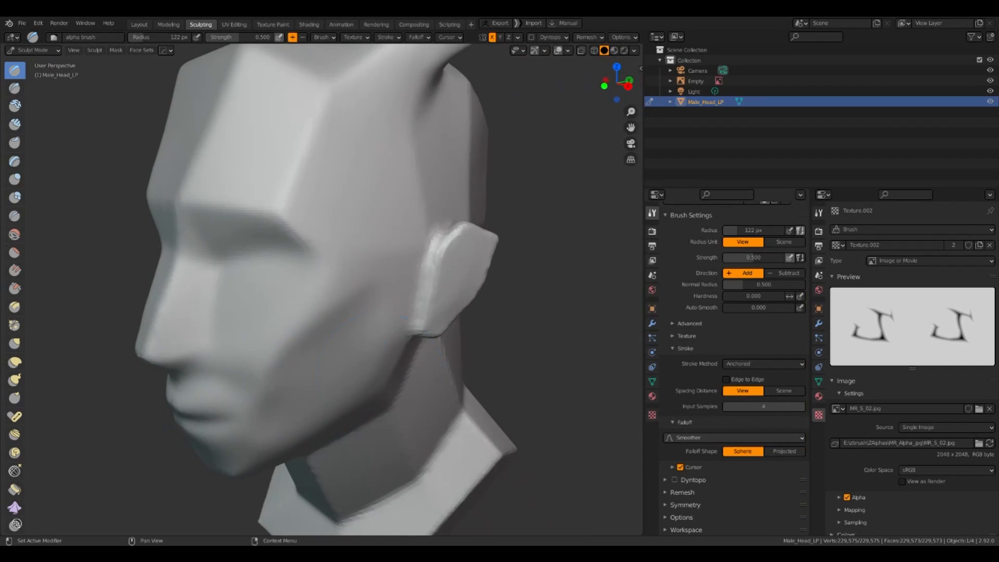
Step: Switch the brush falloff to a Custom curve and raise its outer control point to about mid-height
left_click(734, 437)
left_click(734, 425)
scroll(734, 364, "down", 3)
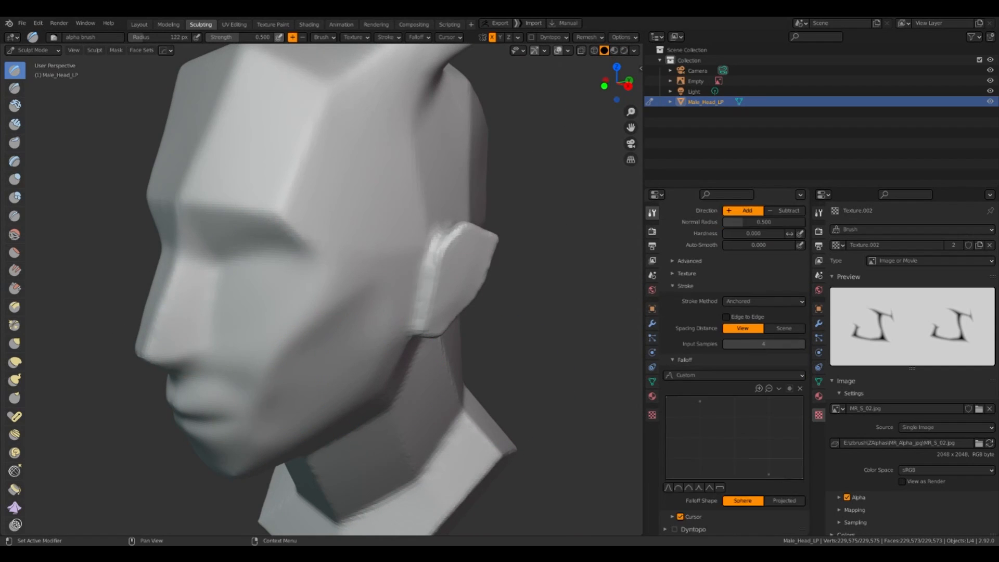
scroll(734, 367, "down", 2)
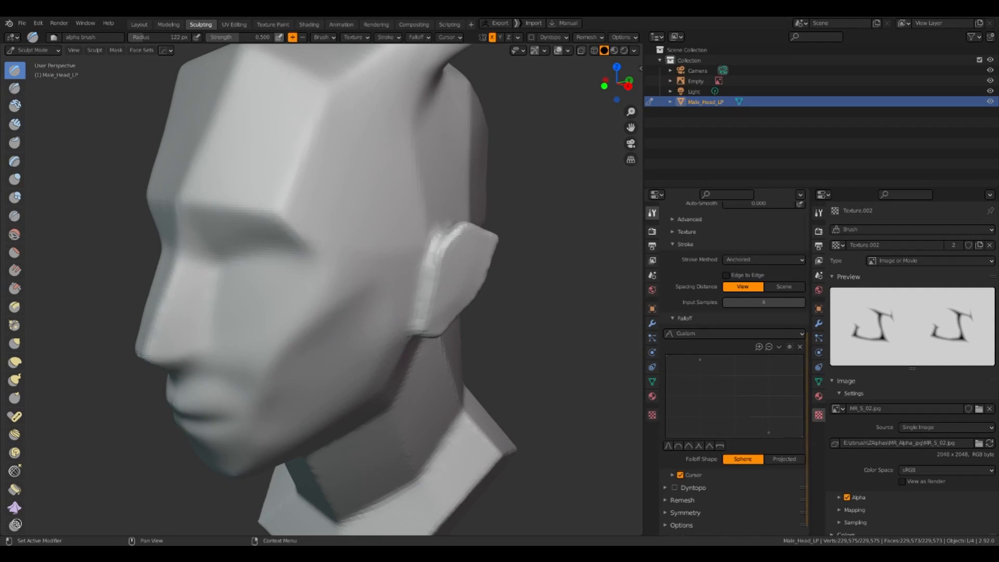
left_click_drag(768, 433, 769, 381)
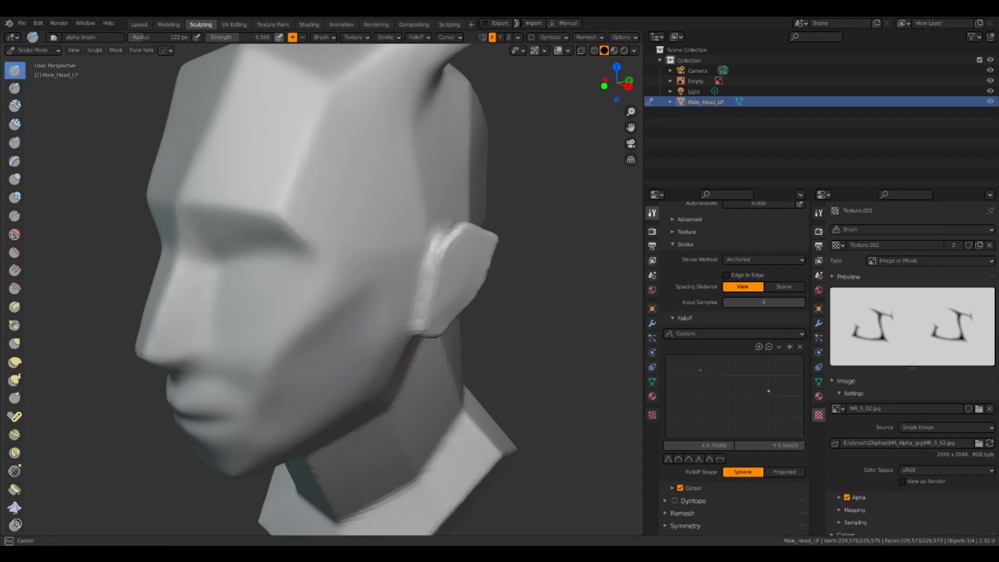
Step: Test the Custom falloff curve with anchored alpha stamps on the cheek, undoing each stamp
left_click_drag(337, 347, 373, 376)
mouse_move(610, 432)
middle_mouse_down()
mouse_move(593, 411)
mouse_move(613, 404)
middle_mouse_up()
key("ctrl+z")
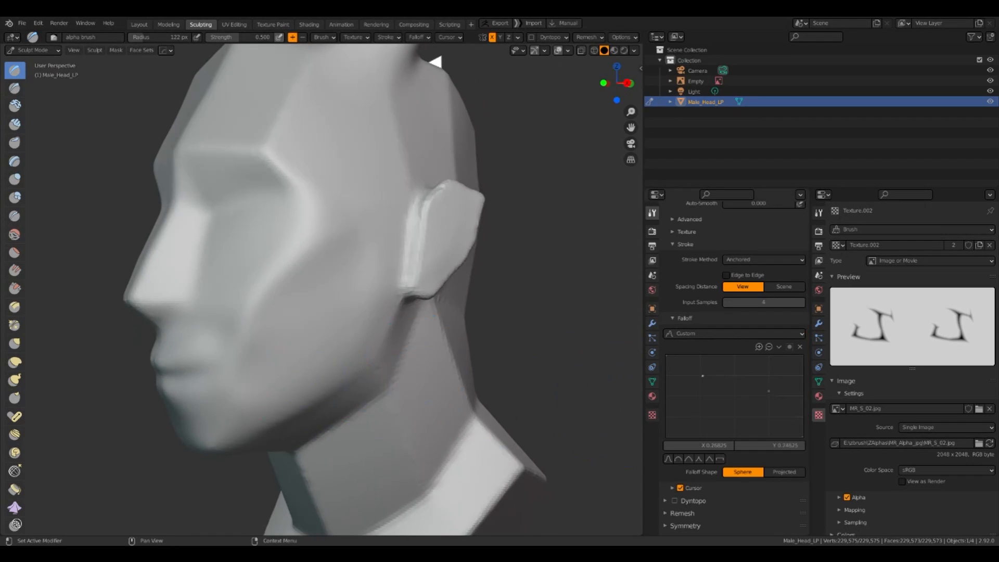
left_click_drag(316, 300, 354, 338)
key("ctrl+z")
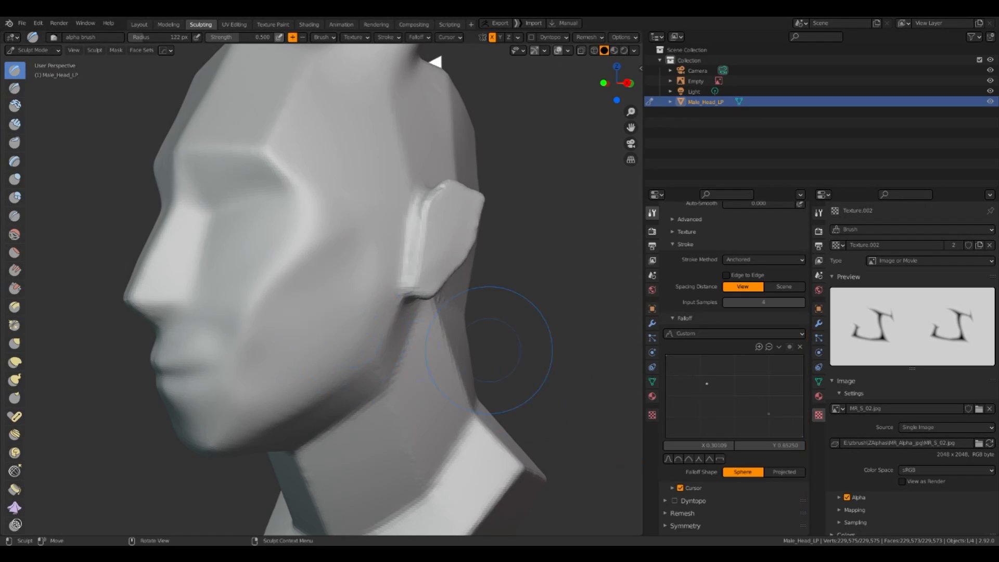
mouse_move(309, 301)
left_mouse_down()
mouse_move(354, 297)
mouse_move(360, 323)
left_mouse_up()
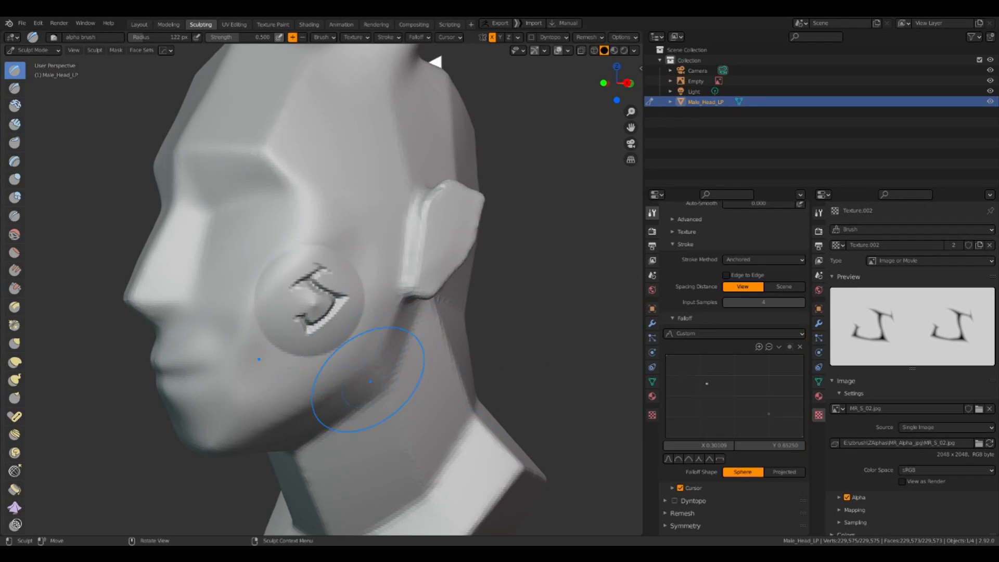
middle_click_drag(368, 379, 391, 413)
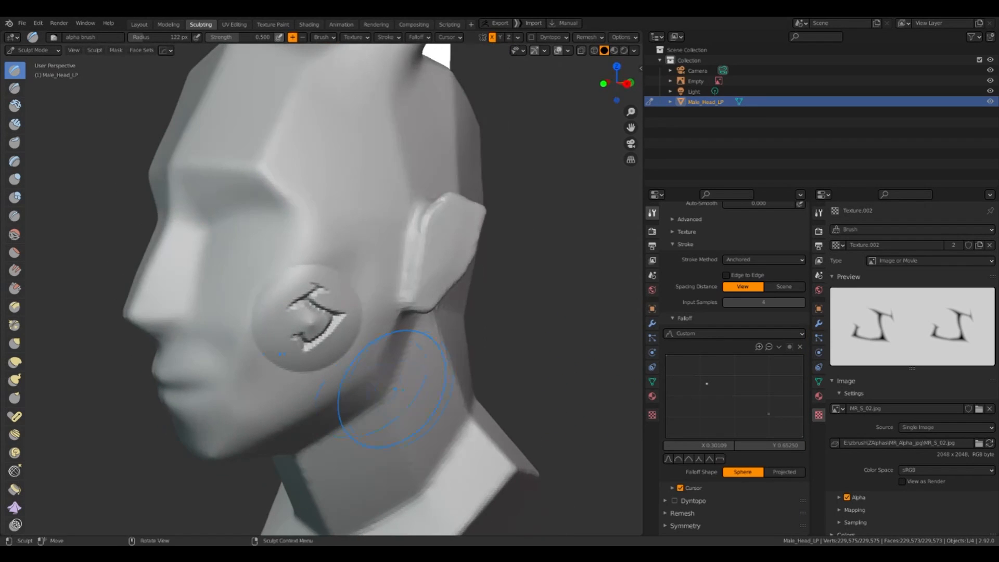
key("ctrl+z")
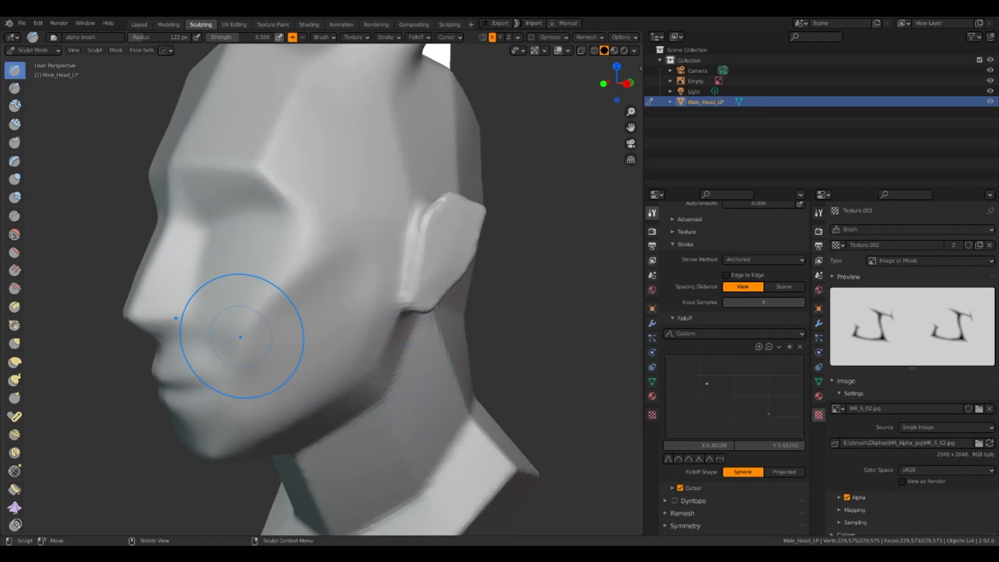
Step: Examine the whole horned head from the side, back, top and front against the creature reference
scroll(408, 370, "down", 5)
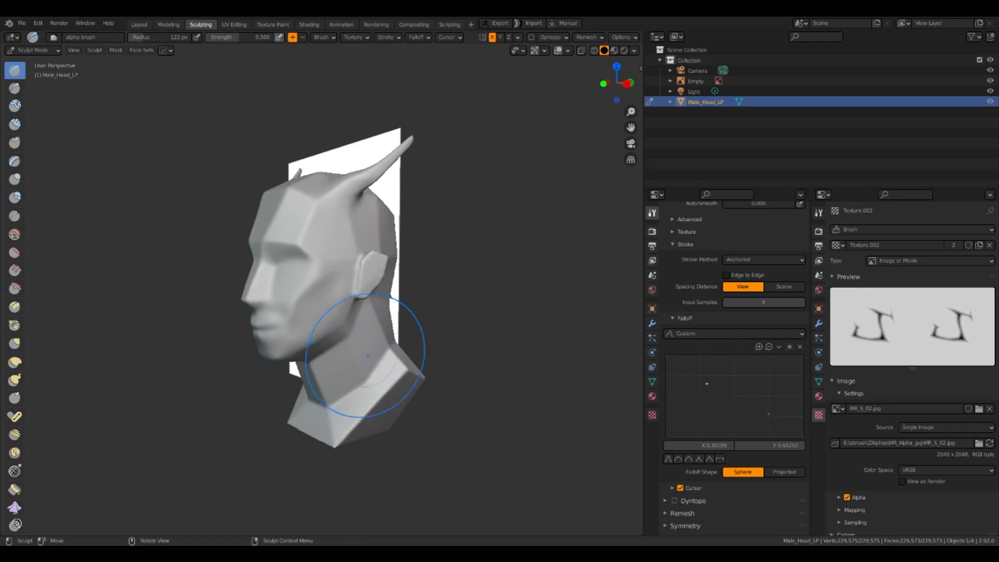
middle_click_drag(390, 388, 412, 357)
scroll(404, 377, "up", 3)
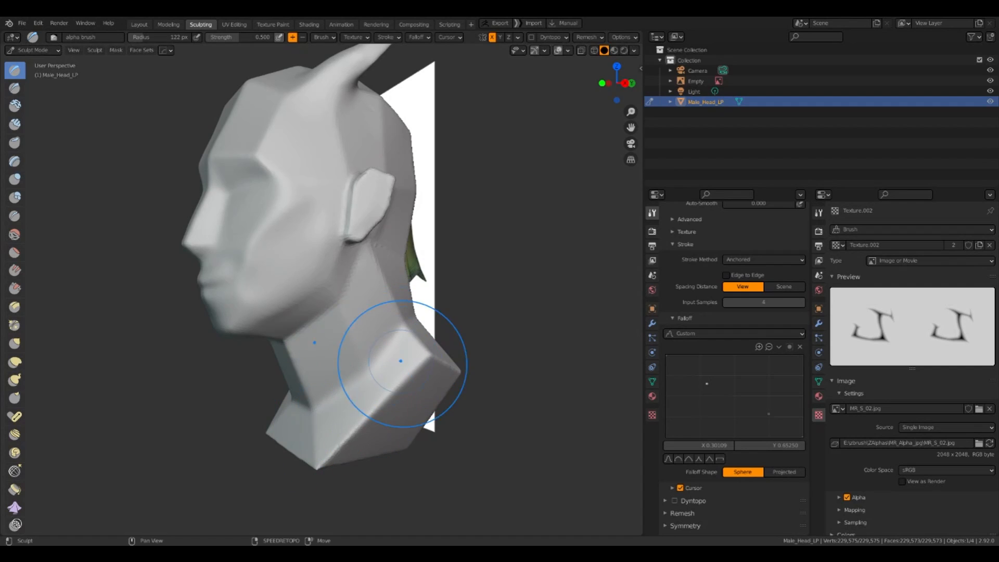
mouse_move(400, 359)
left_mouse_down()
mouse_move(312, 323)
mouse_move(250, 332)
mouse_move(241, 352)
mouse_move(352, 333)
mouse_move(398, 357)
left_mouse_up()
middle_click_drag(458, 384, 358, 386)
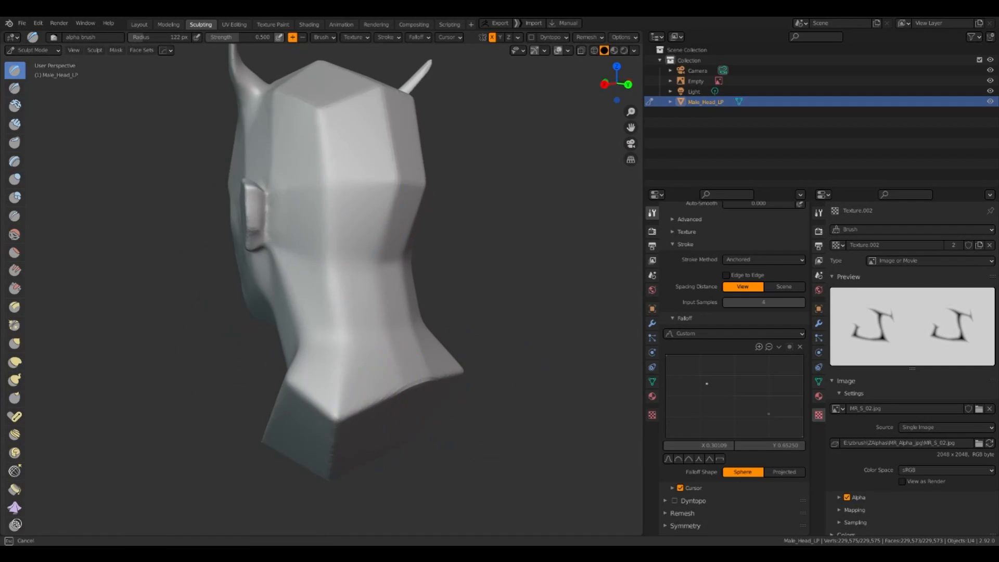
middle_click_drag(346, 256, 330, 313)
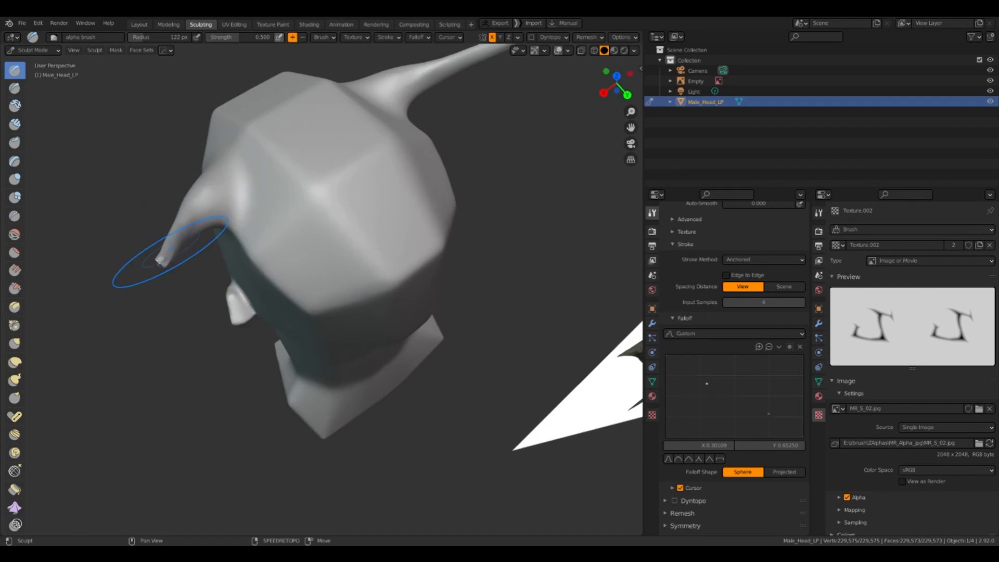
middle_click_drag(148, 322, 268, 223)
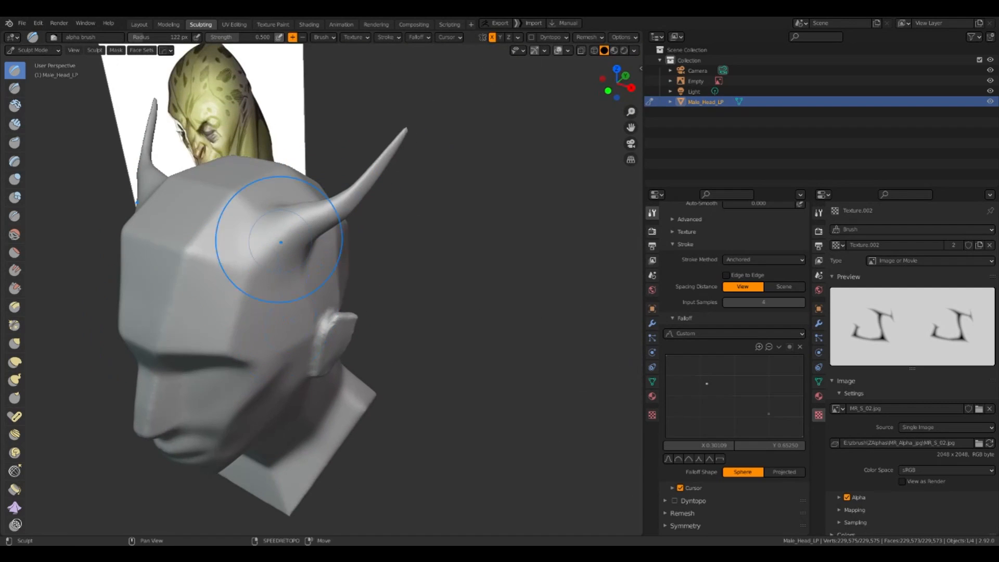
middle_click_drag(295, 413, 442, 378)
mouse_move(302, 412)
middle_mouse_down()
mouse_move(397, 401)
mouse_move(401, 413)
mouse_move(397, 276)
middle_mouse_up()
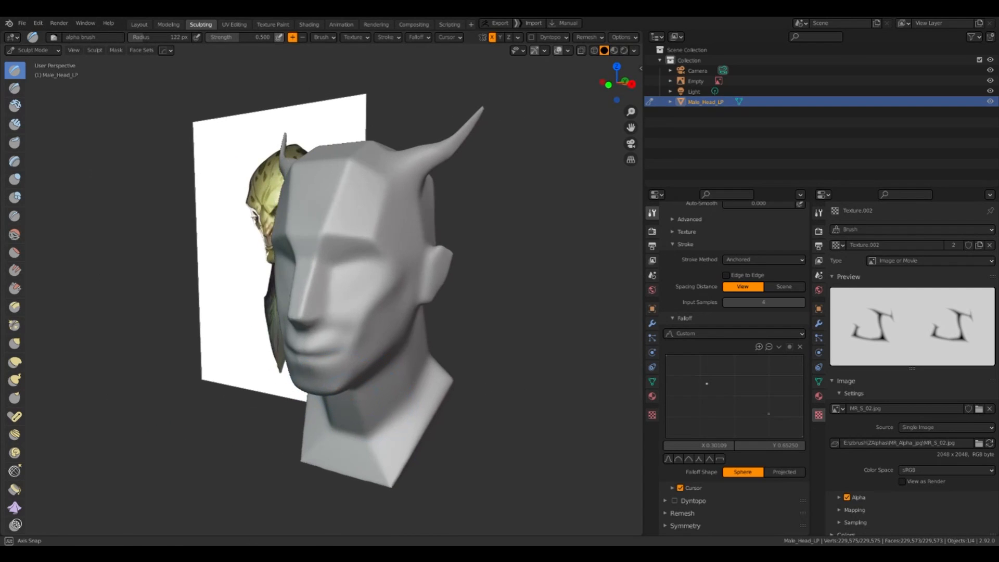
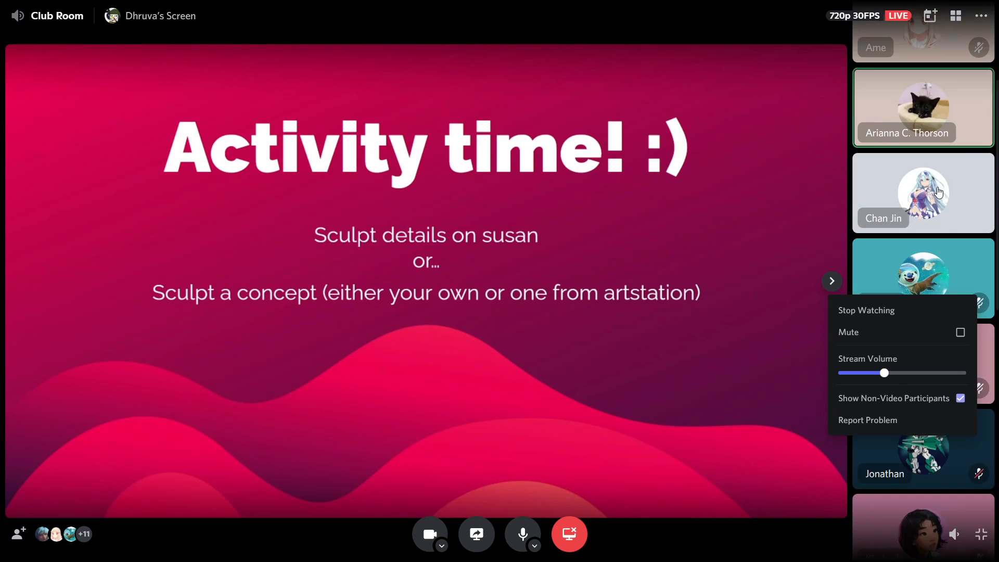
Step: In the Discord voice call, raise a speaking participant's user volume to about 40% and return to the enlarged screen stream
right_click(932, 164)
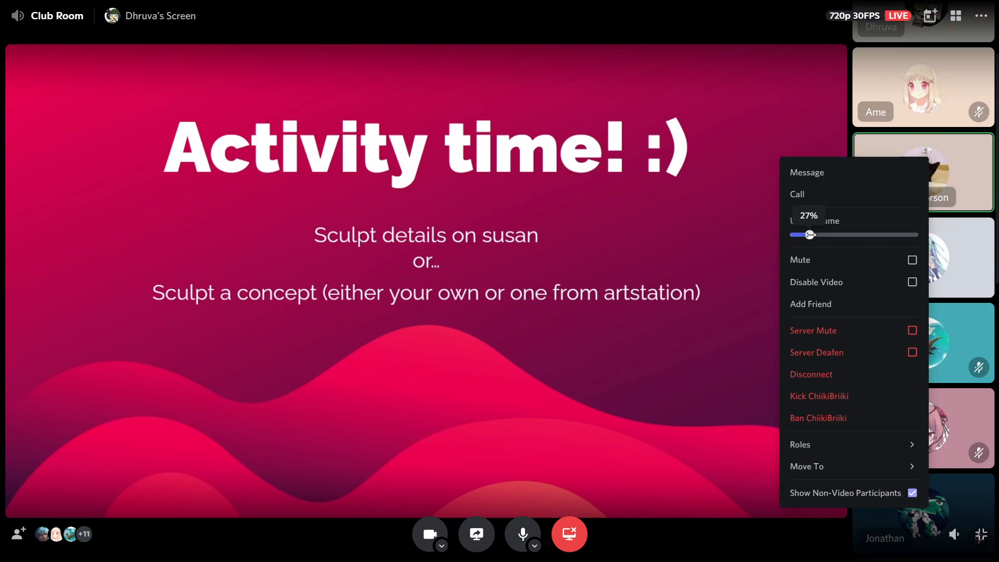
left_click_drag(810, 235, 817, 234)
left_click(915, 114)
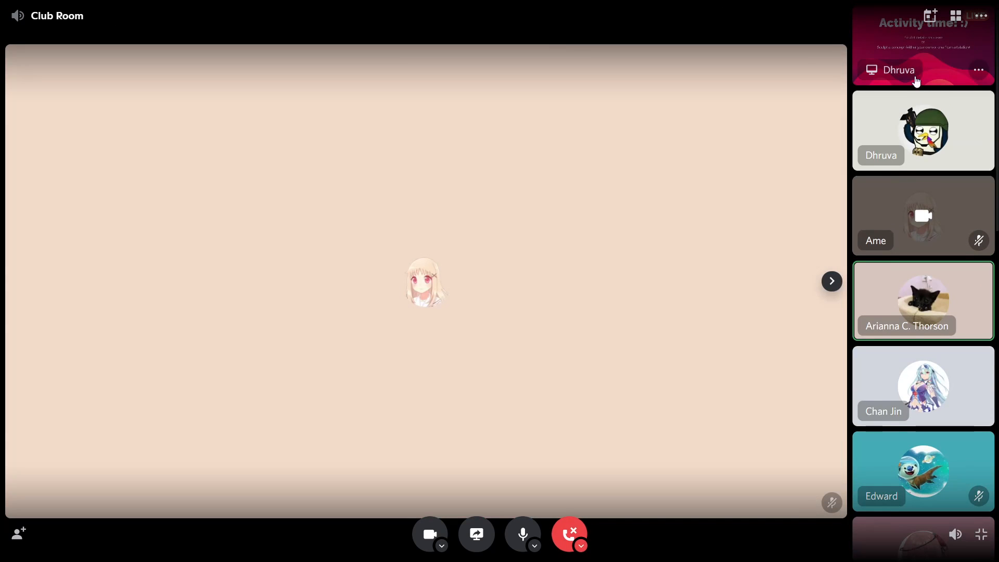
left_click(914, 81)
left_click(518, 236)
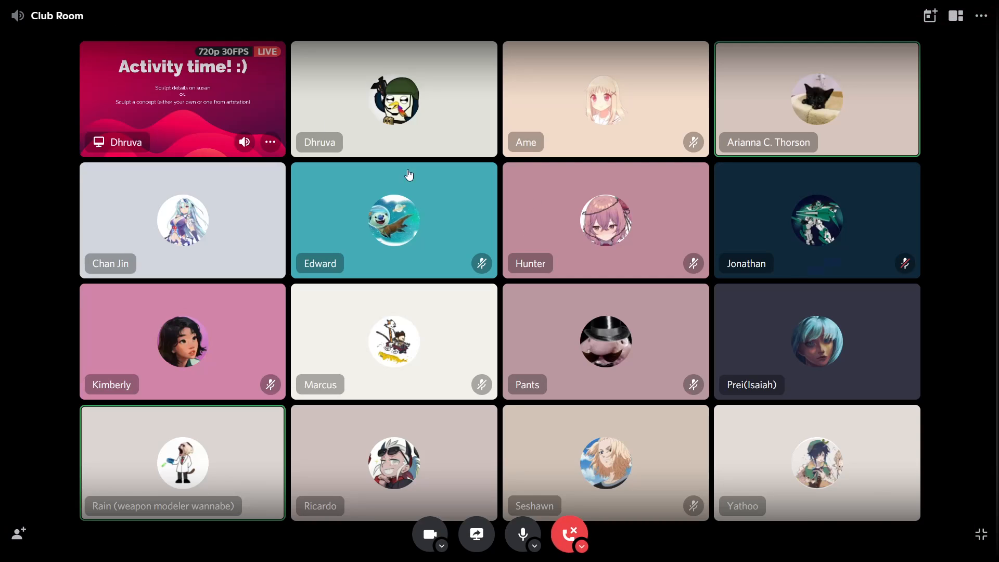
left_click(183, 60)
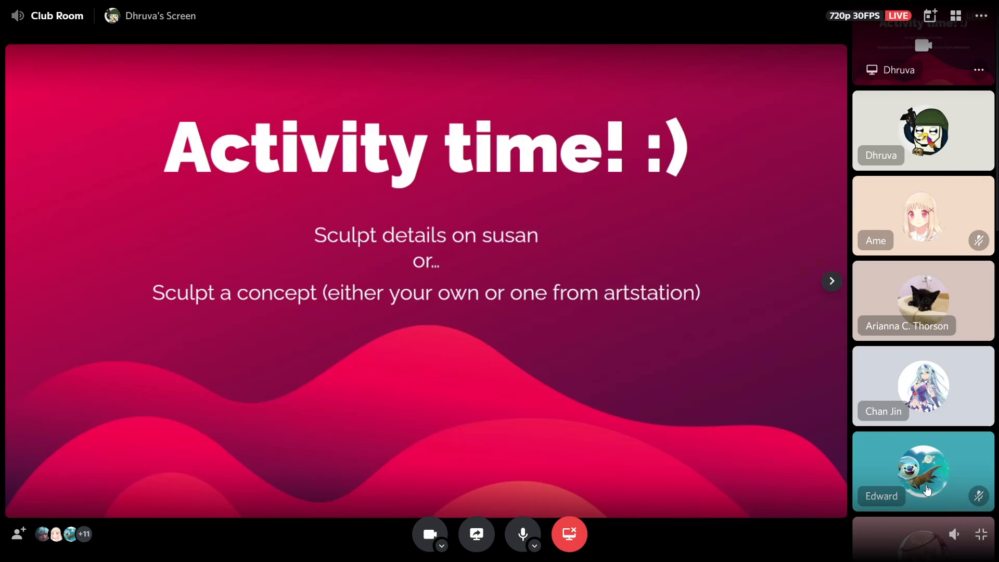
Step: Raise the same participant's user volume further and bring the shared screen back to the enlarged view
left_click(832, 281)
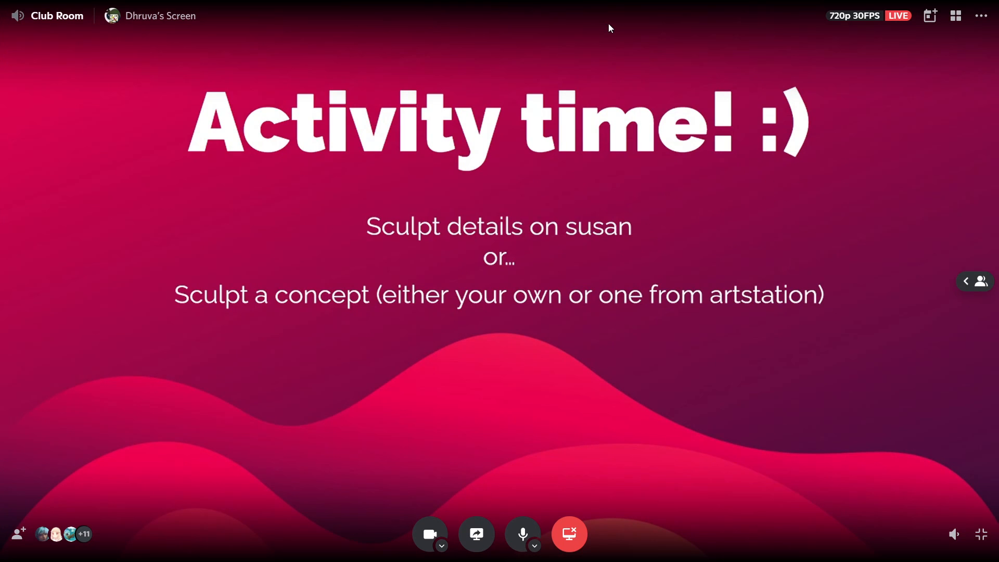
left_click(975, 281)
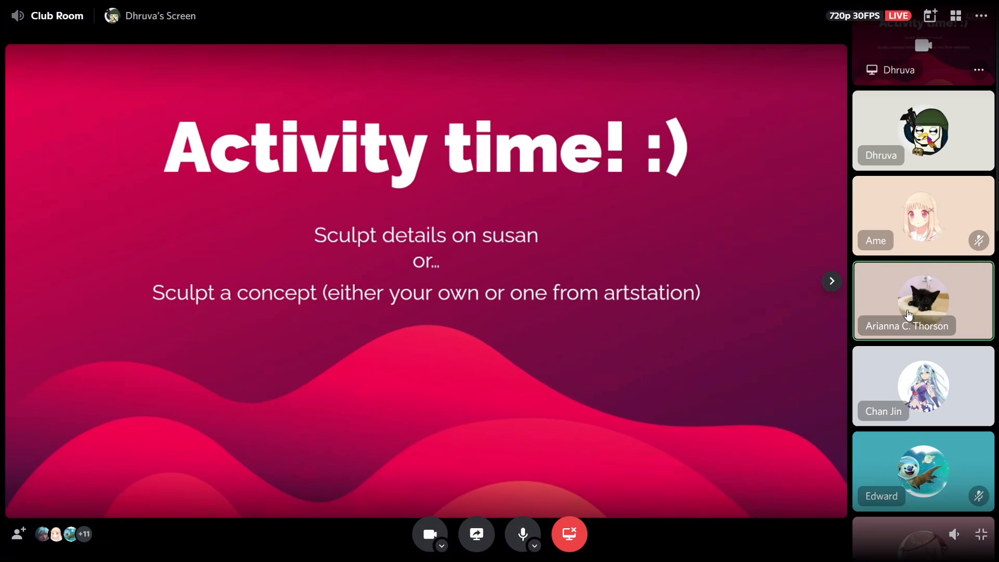
right_click(867, 285)
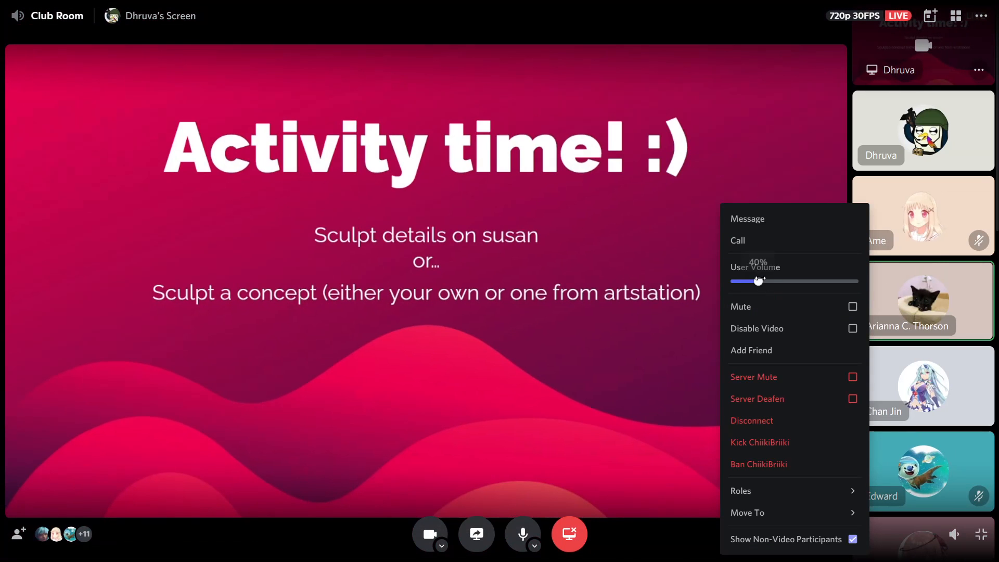
left_click_drag(758, 281, 770, 281)
left_click(789, 121)
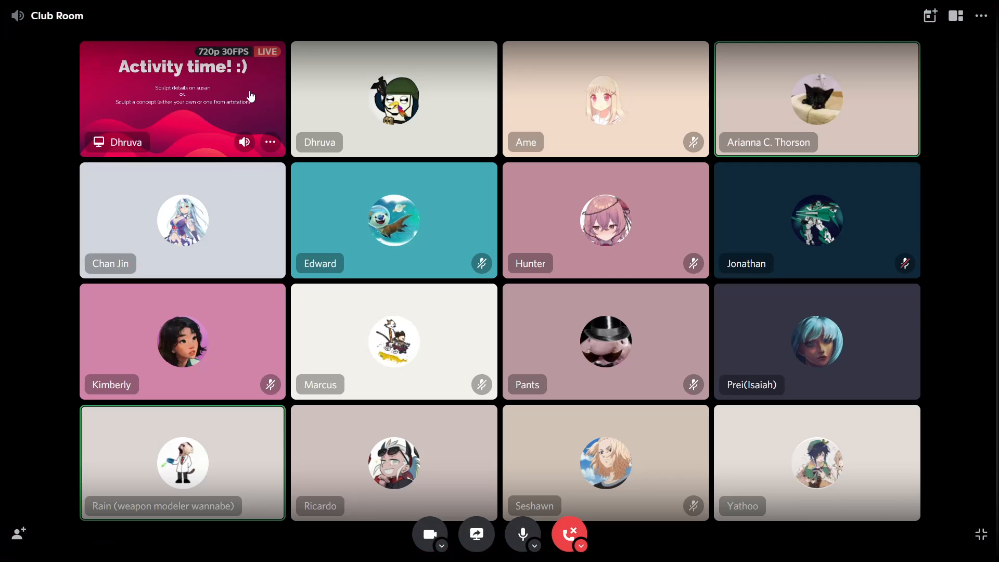
left_click(250, 96)
left_click(909, 61)
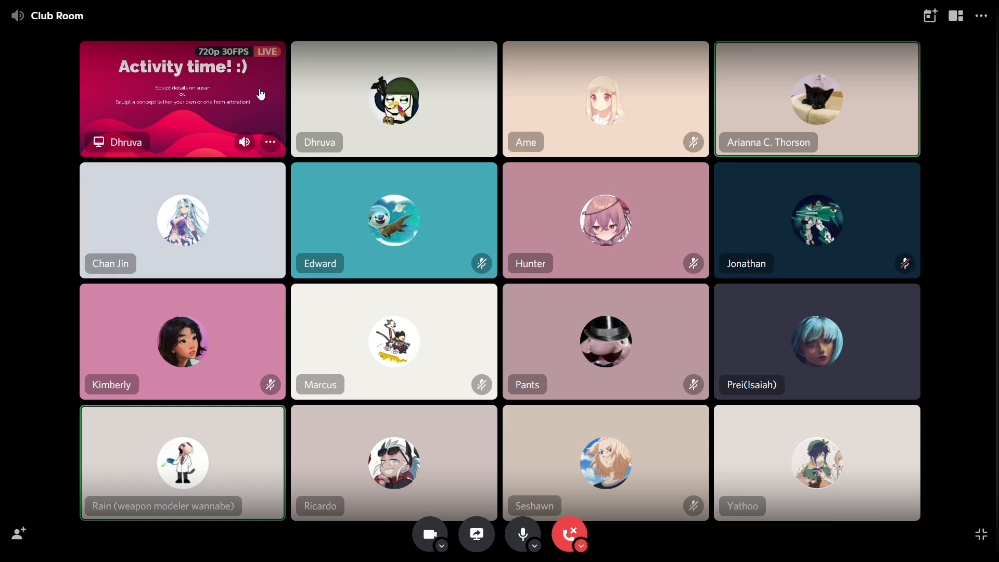
left_click(261, 94)
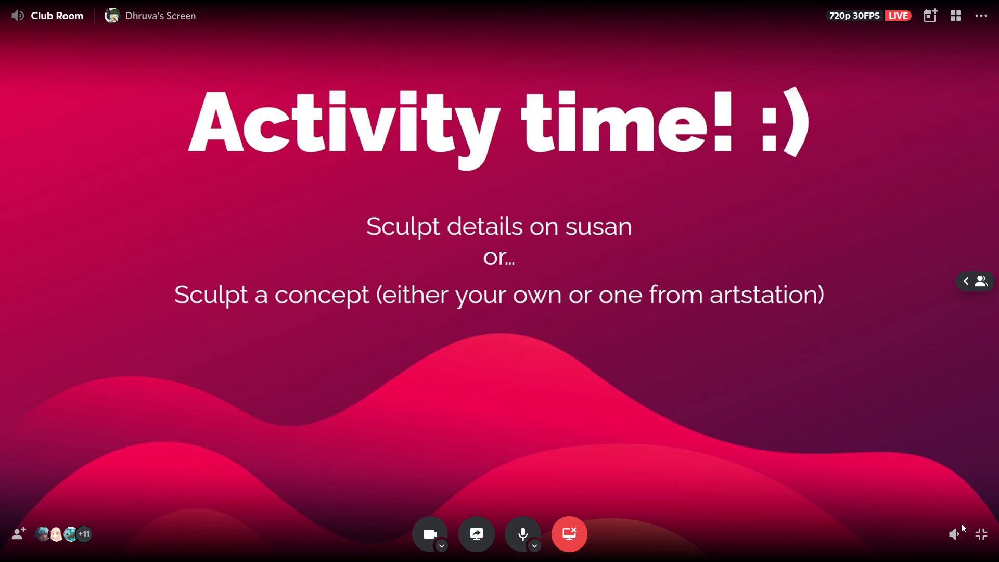
Step: Exit the call's full-screen view and dismiss the focus assist notification
left_click(982, 534)
scroll(112, 127, "up", 2)
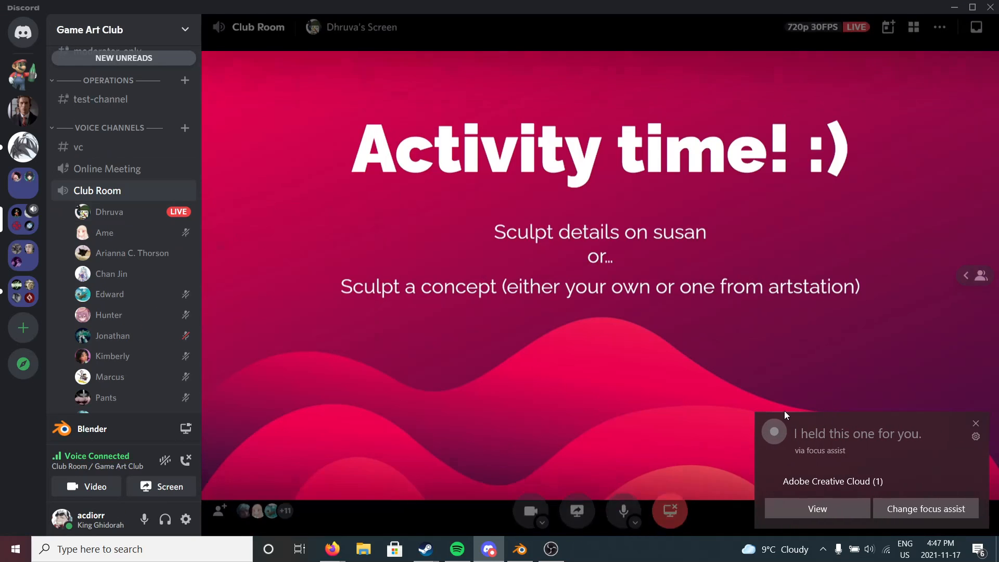
mouse_move(879, 448)
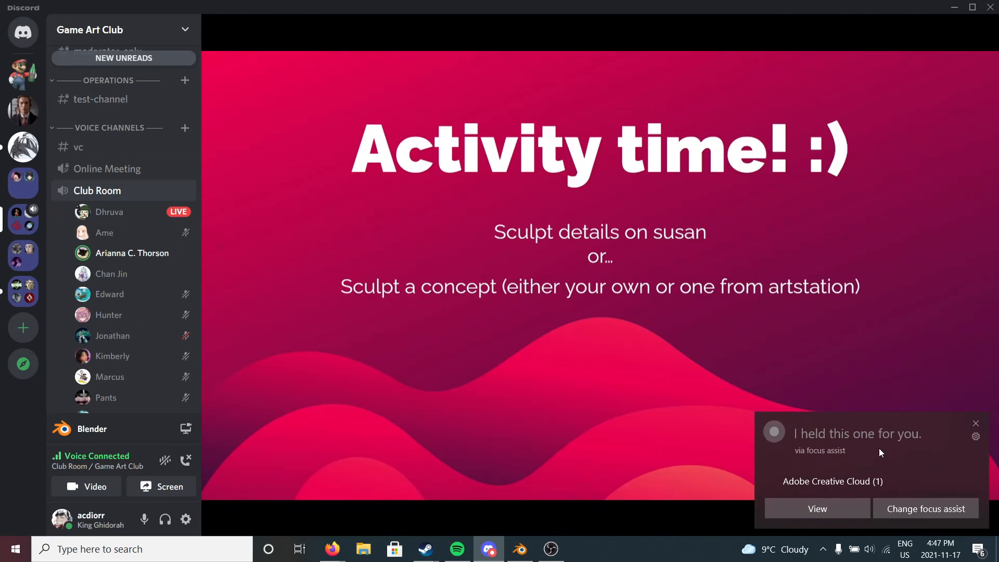
left_click(976, 423)
scroll(104, 271, "up", 4)
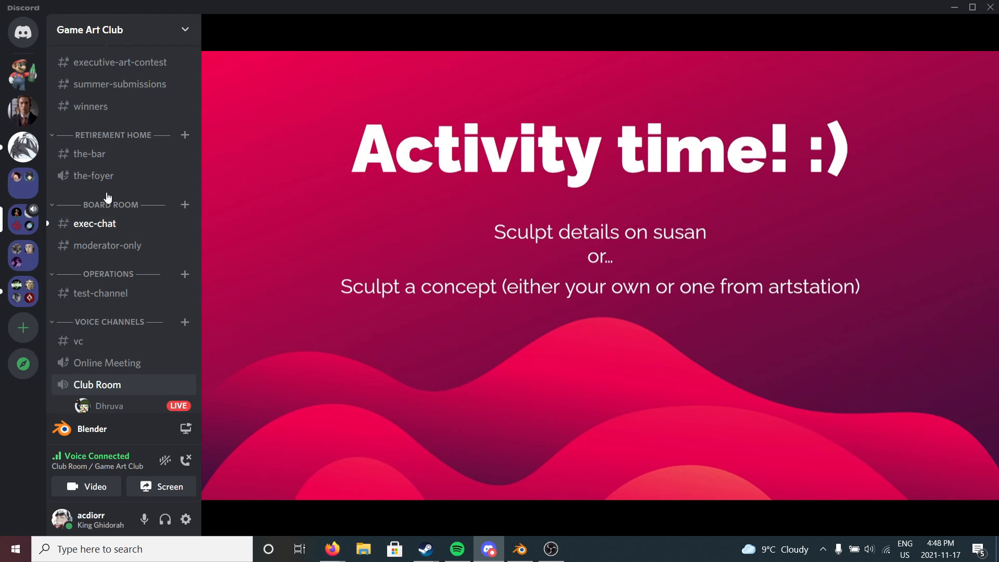
scroll(96, 378, "down", 3)
scroll(156, 373, "down", 5)
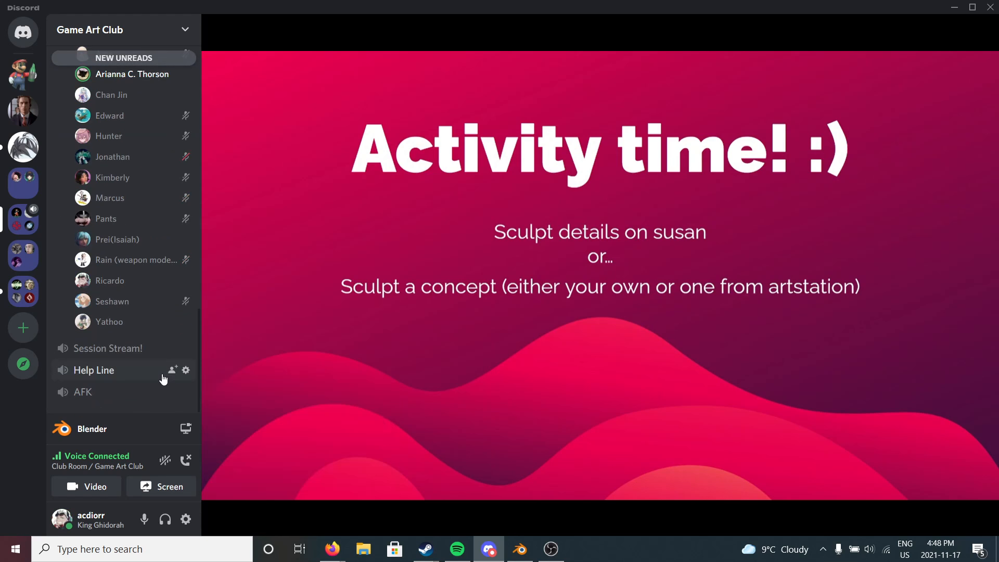
scroll(136, 364, "up", 12)
scroll(130, 351, "down", 5)
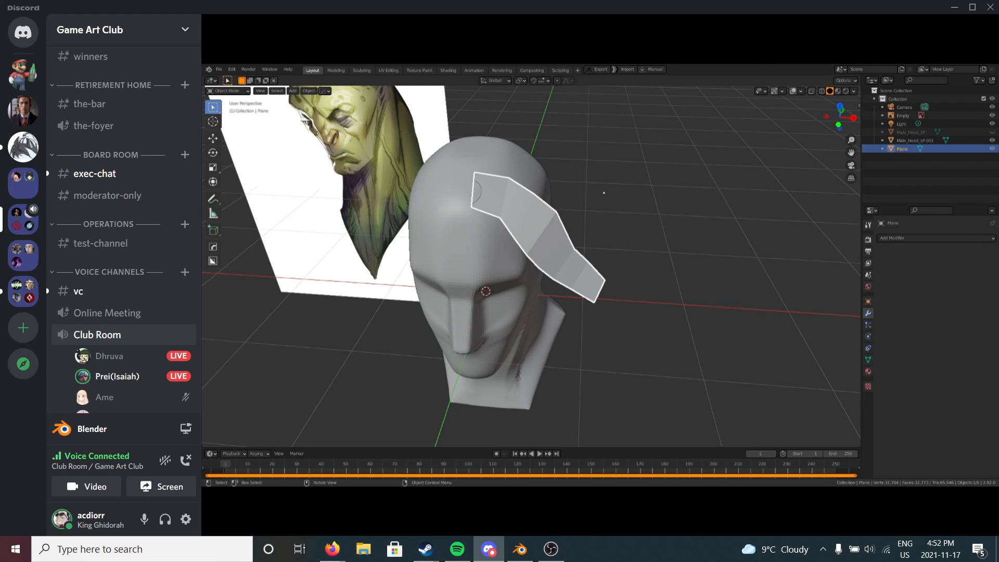
Step: Switch the Club Room view to another live participant's screen stream showing a Blender character
mouse_move(117, 376)
left_click(276, 473)
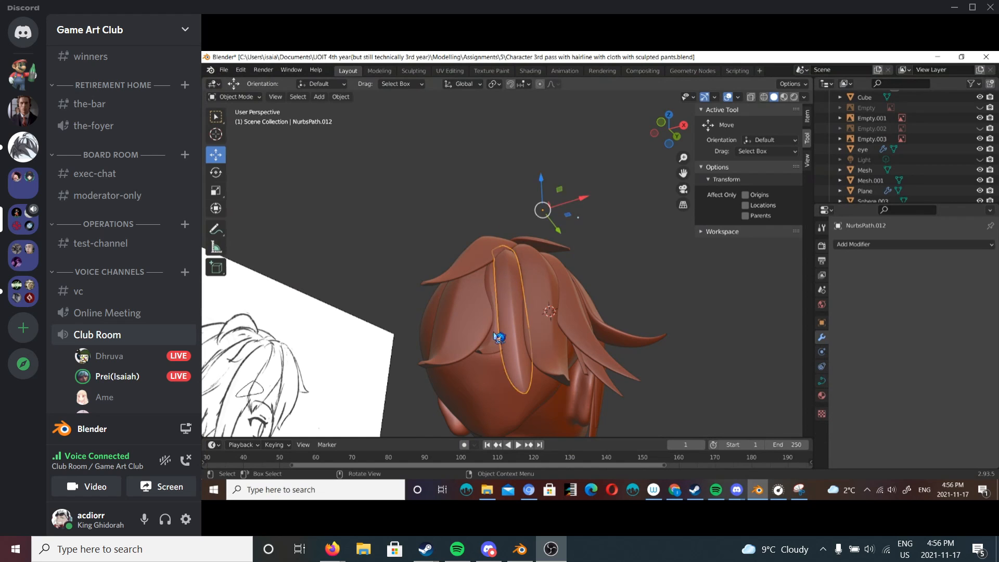
Step: Try a duplicated hair strand at the back of the character's head, comparing it with the reference sketches from several angles
left_click(473, 388)
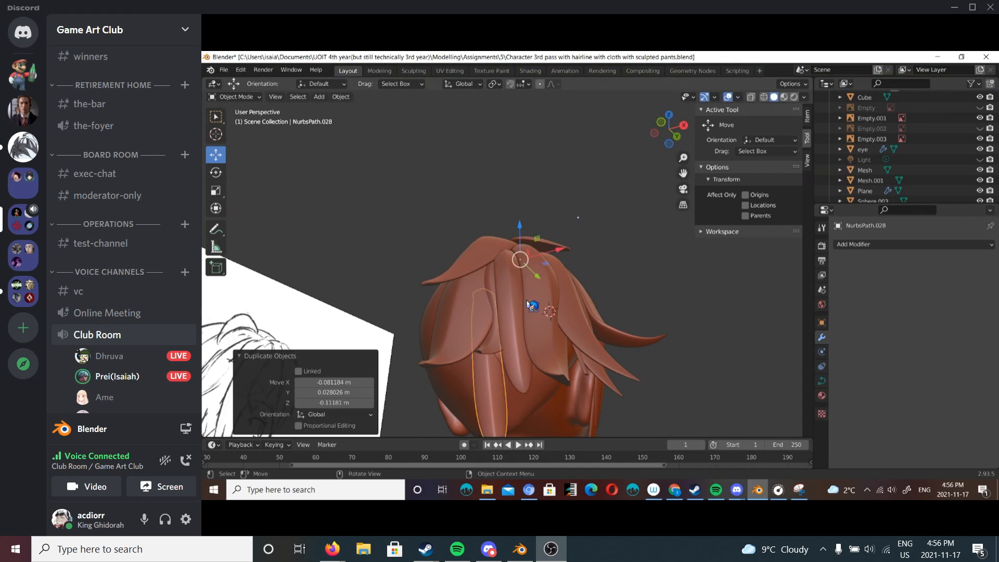
middle_click_drag(473, 388, 483, 374)
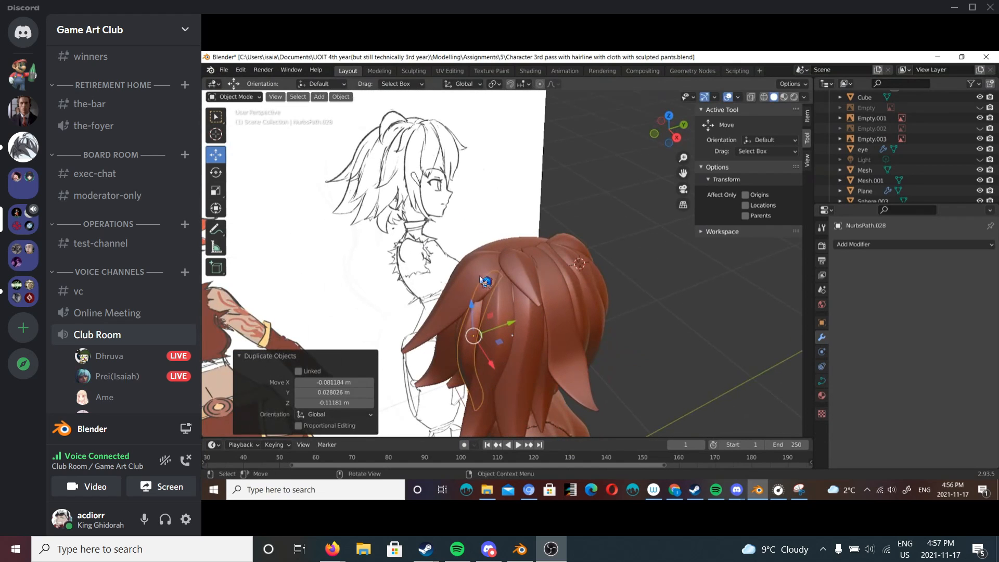
middle_click_drag(527, 253, 532, 281)
middle_click_drag(494, 315, 601, 307)
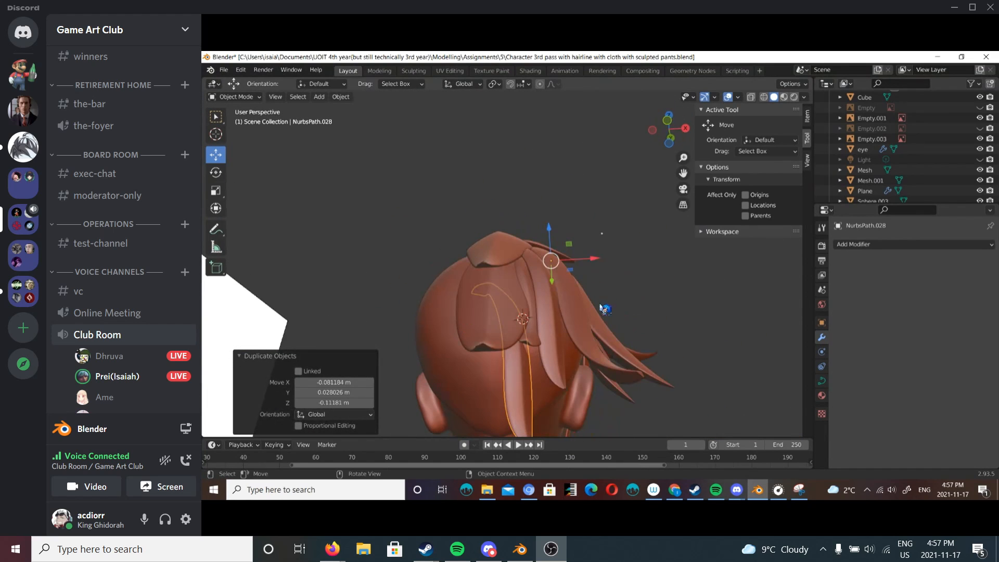
mouse_move(488, 328)
middle_mouse_down()
mouse_move(562, 330)
mouse_move(515, 324)
mouse_move(461, 353)
mouse_move(484, 312)
mouse_move(467, 315)
middle_mouse_up()
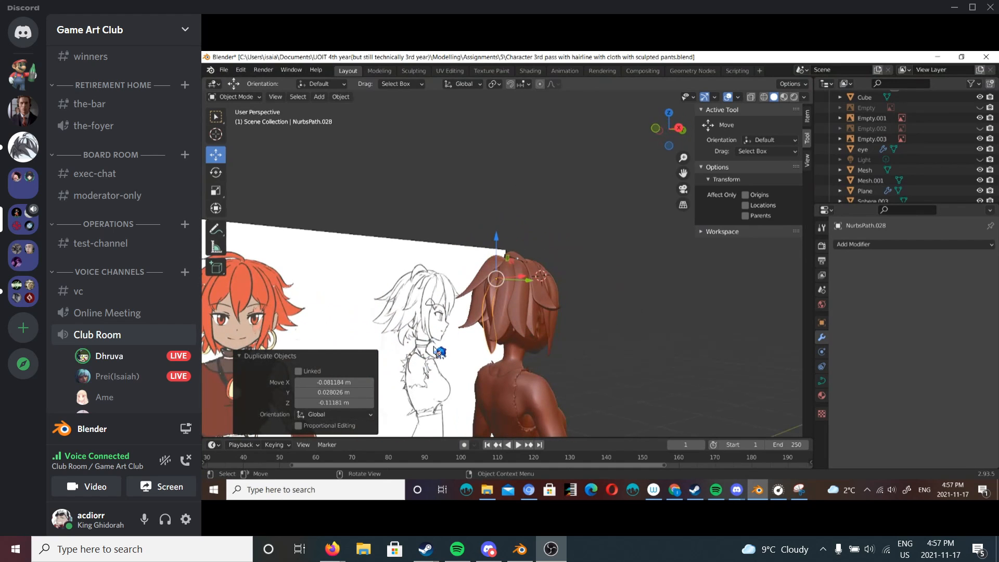
mouse_move(543, 385)
middle_mouse_down()
mouse_move(606, 365)
mouse_move(543, 359)
mouse_move(584, 364)
mouse_move(528, 341)
mouse_move(487, 343)
mouse_move(502, 353)
middle_mouse_up()
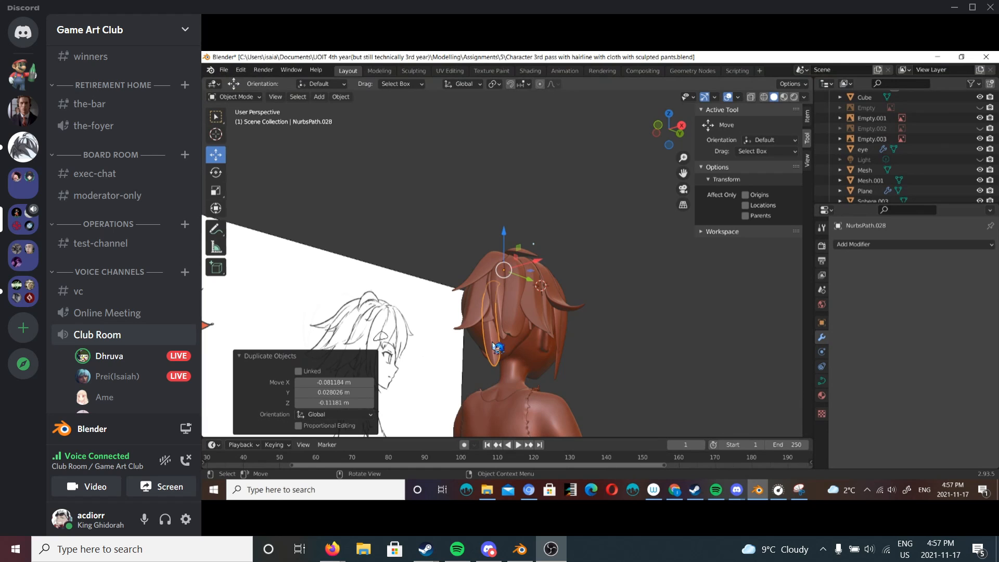
mouse_move(484, 342)
middle_mouse_down()
mouse_move(485, 364)
mouse_move(519, 325)
mouse_move(439, 422)
mouse_move(468, 341)
mouse_move(508, 292)
mouse_move(523, 363)
mouse_move(499, 333)
mouse_move(537, 342)
mouse_move(473, 298)
mouse_move(448, 259)
mouse_move(452, 270)
mouse_move(456, 247)
middle_mouse_up()
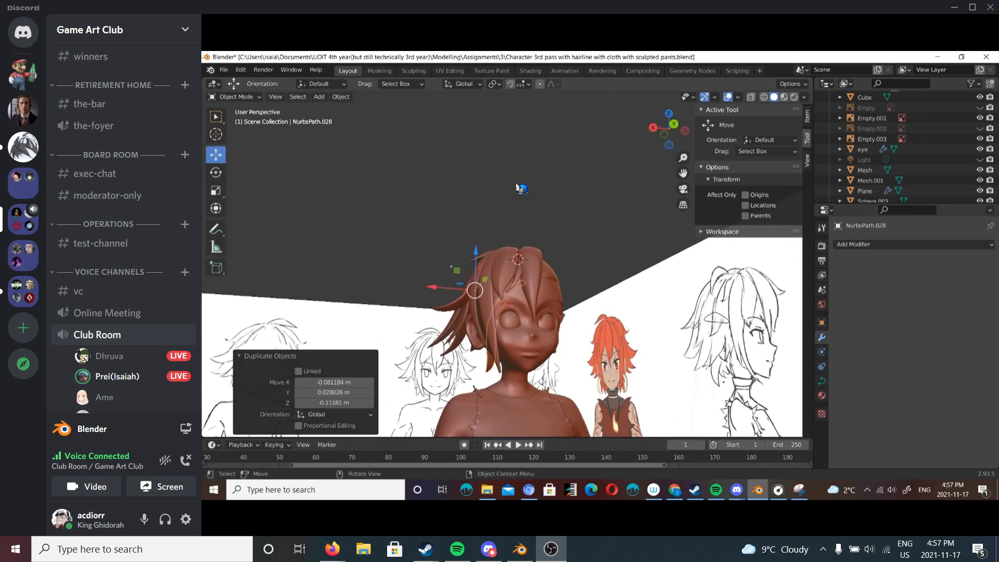
middle_click_drag(521, 188, 598, 212)
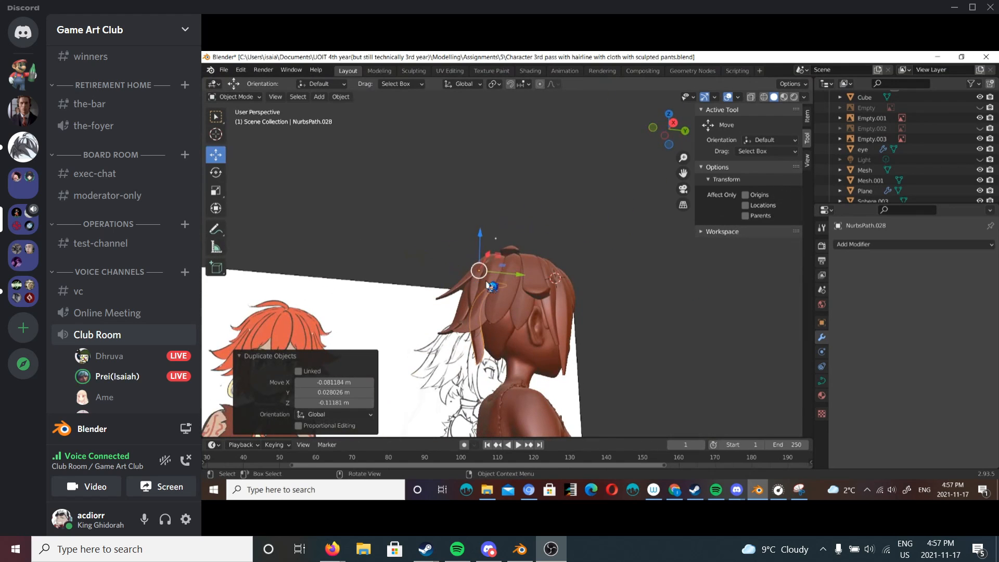
middle_click_drag(488, 283, 582, 297)
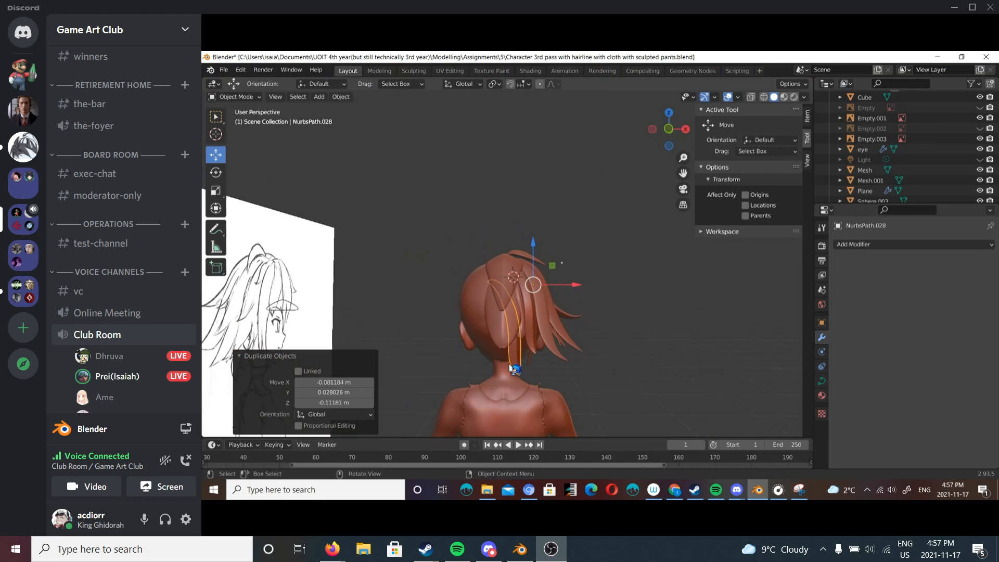
mouse_move(563, 353)
middle_mouse_down()
mouse_move(544, 307)
mouse_move(411, 327)
mouse_move(495, 344)
middle_mouse_up()
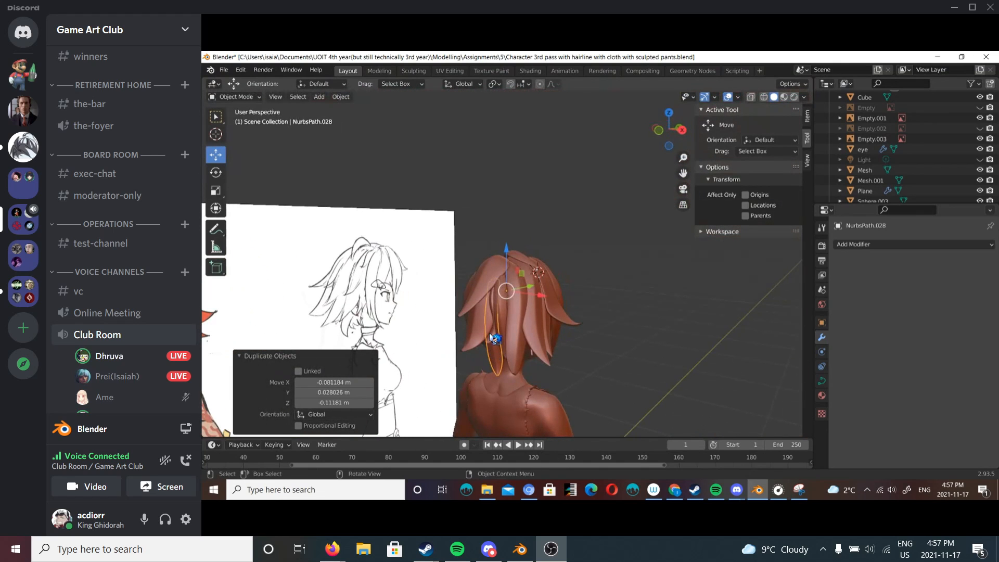
key("Delete")
Step: Save the character's blend file under its existing name
mouse_move(584, 319)
middle_mouse_down()
mouse_move(523, 319)
mouse_move(483, 277)
mouse_move(591, 291)
mouse_move(606, 277)
mouse_move(538, 287)
mouse_move(473, 274)
mouse_move(384, 361)
mouse_move(545, 318)
mouse_move(557, 284)
mouse_move(541, 298)
mouse_move(501, 297)
mouse_move(502, 337)
middle_mouse_up()
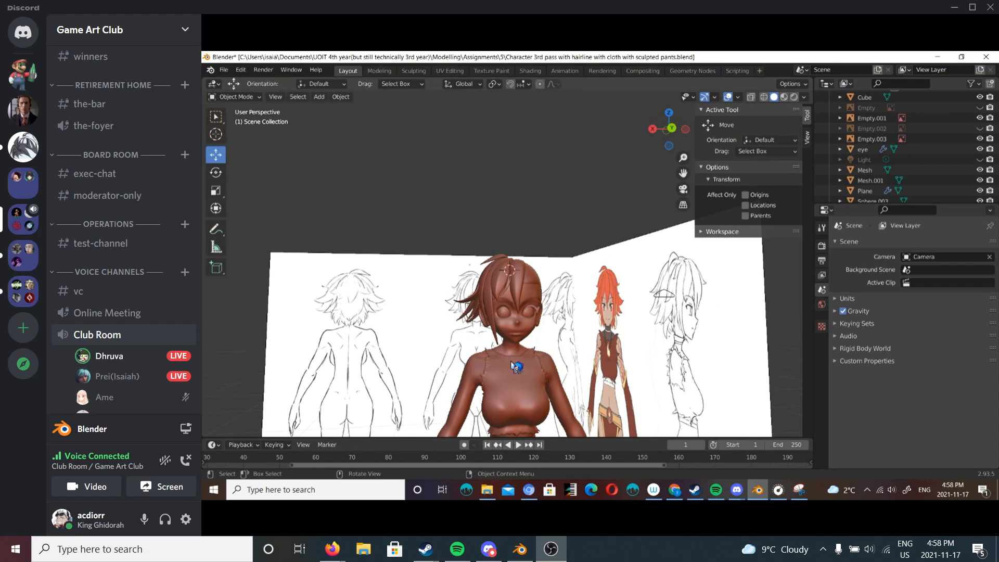
scroll(510, 364, "down", 5)
mouse_move(509, 370)
middle_mouse_down()
mouse_move(512, 336)
mouse_move(509, 378)
middle_mouse_up()
scroll(514, 374, "up", 5)
mouse_move(520, 330)
middle_mouse_down()
mouse_move(505, 366)
mouse_move(663, 365)
mouse_move(516, 365)
middle_mouse_up()
scroll(520, 327, "down", 4)
scroll(510, 364, "up", 4)
left_click(223, 70)
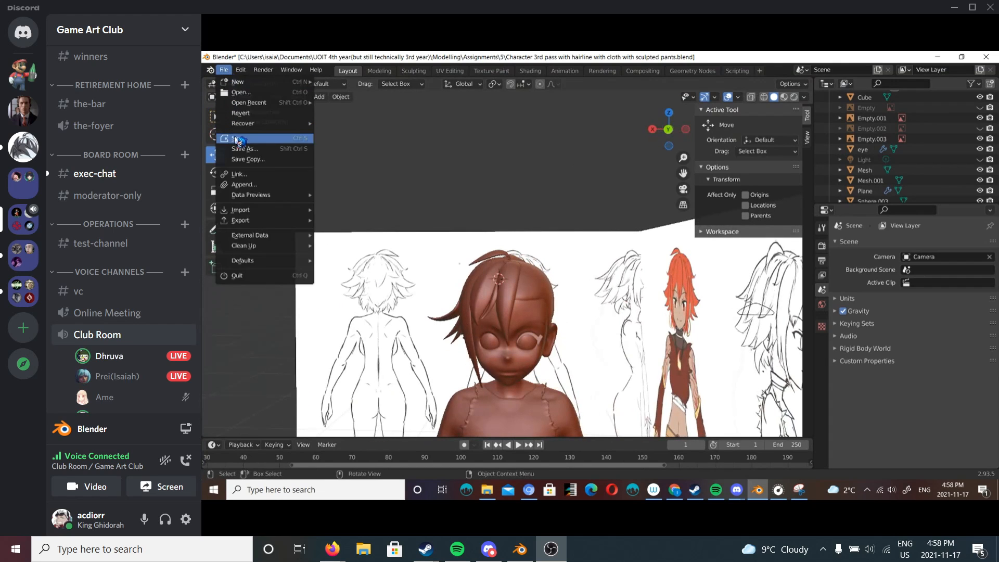
left_click(238, 138)
Step: Examine the character's hair and figure from the front and side against the reference drawings
scroll(499, 300, "down", 4)
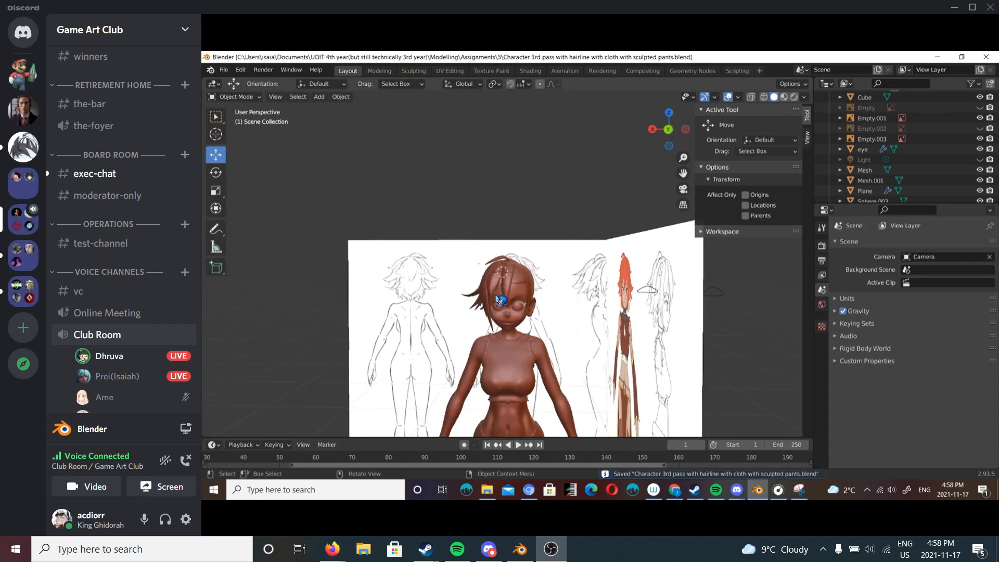
middle_click_drag(495, 295, 536, 299)
middle_click_drag(416, 327, 460, 307)
scroll(459, 302, "up", 4)
scroll(465, 307, "up", 2)
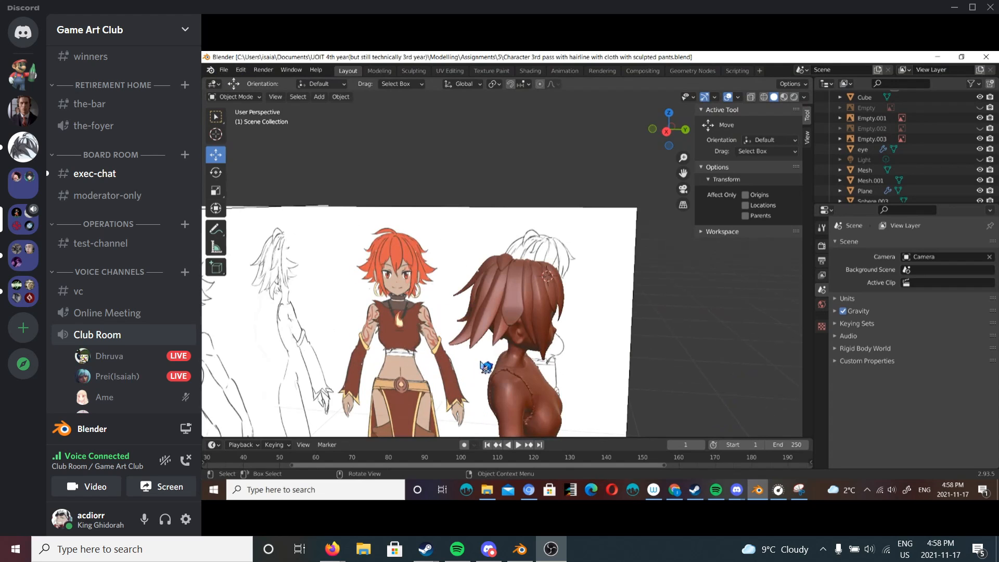
scroll(441, 302, "down", 2)
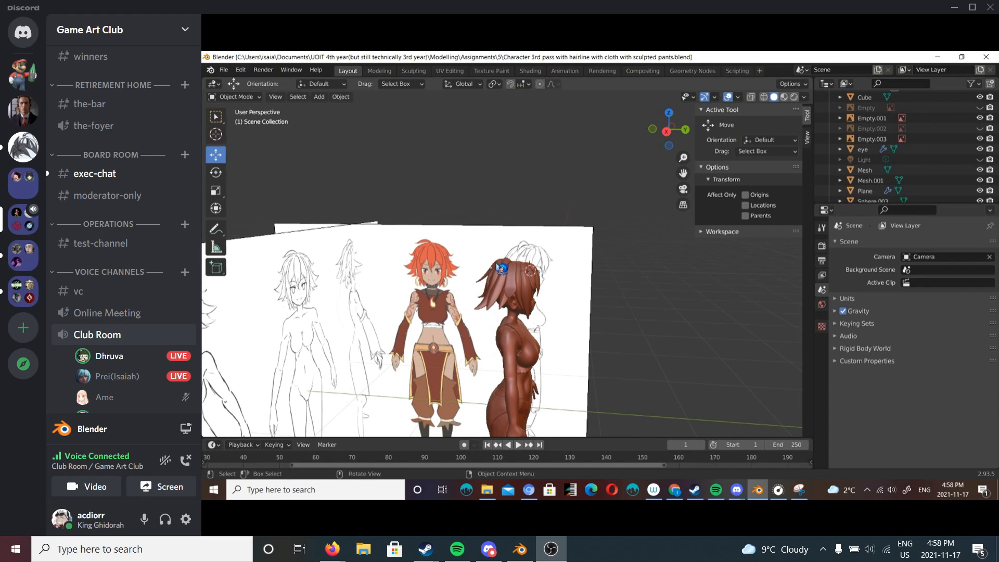
scroll(420, 339, "up", 1)
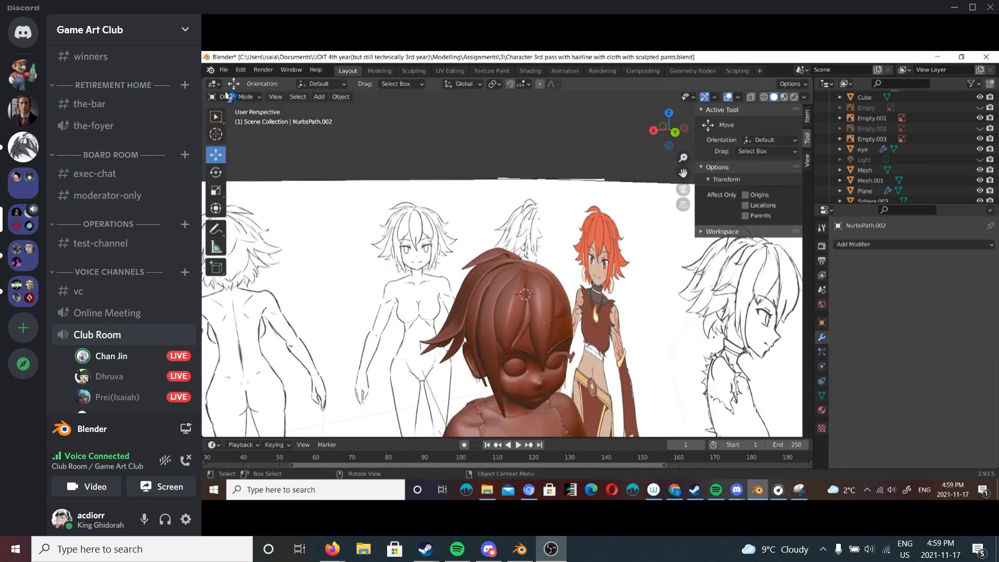
Step: Watch the newly started screen stream of the first live participant in the Club Room
mouse_move(135, 360)
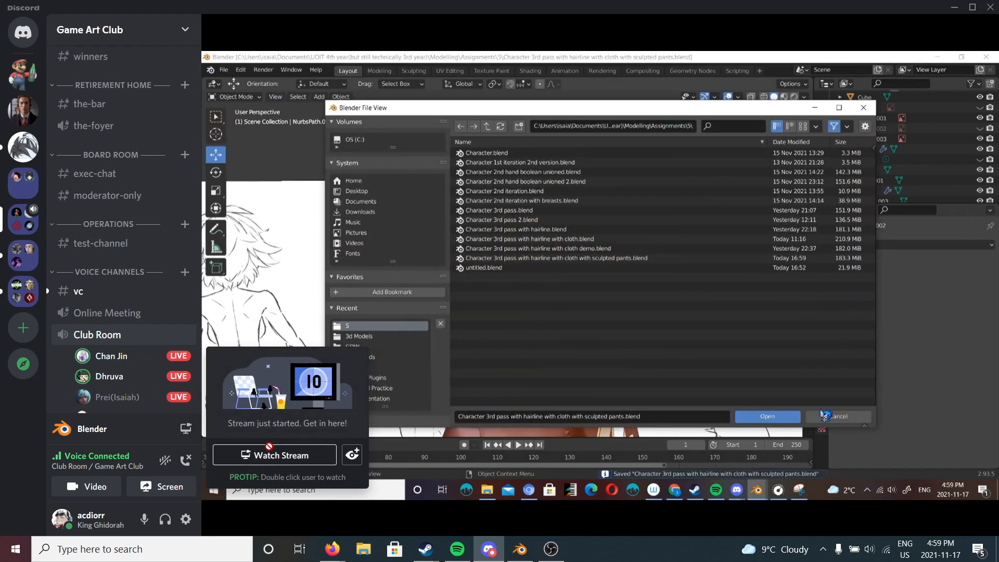
left_click(269, 450)
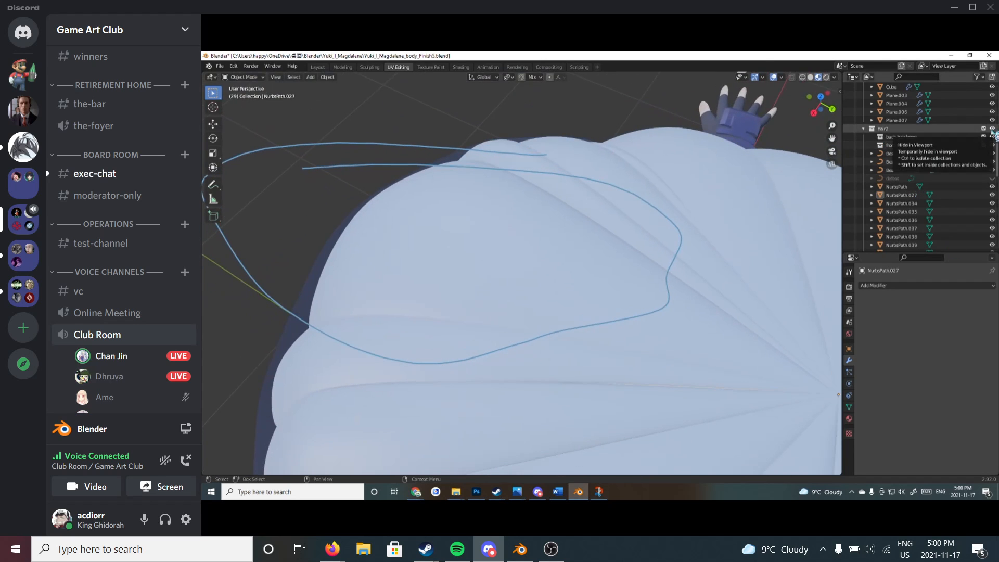
Step: Look through the server's channel list and the participants connected to the Club Room voice channel
scroll(137, 347, "down", 3)
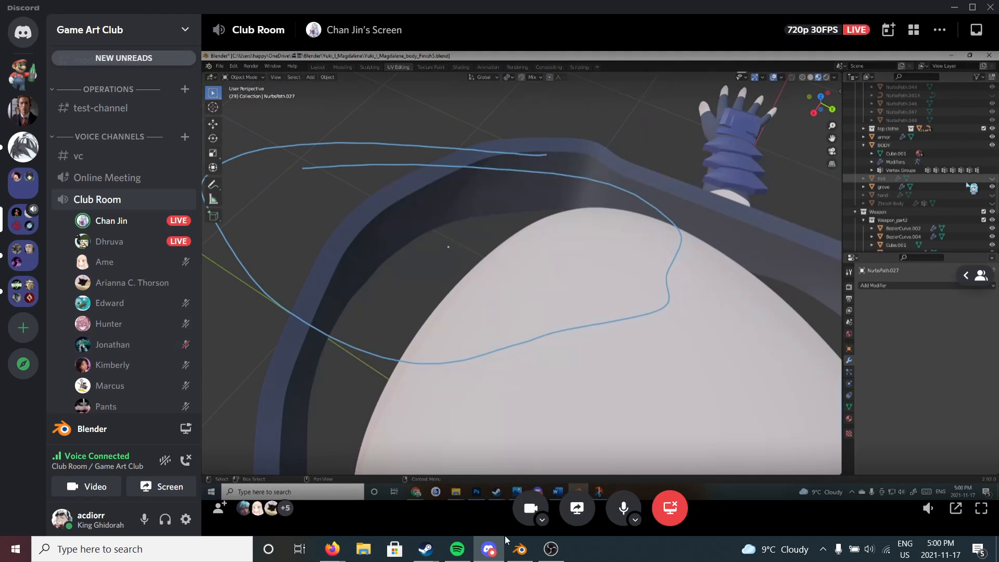
scroll(86, 312, "up", 3)
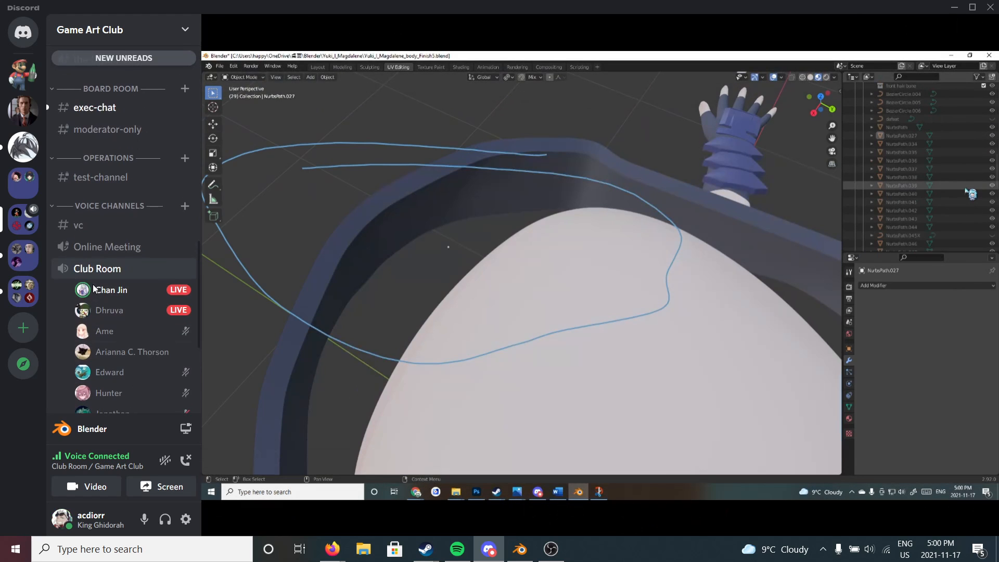
scroll(91, 296, "down", 6)
scroll(94, 288, "up", 1)
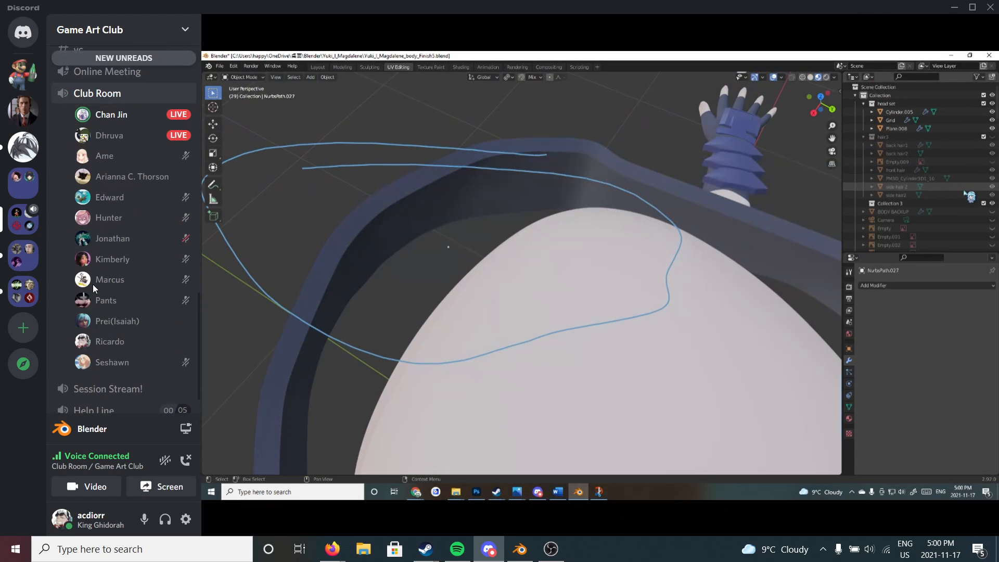
scroll(94, 289, "up", 3)
scroll(102, 302, "up", 5)
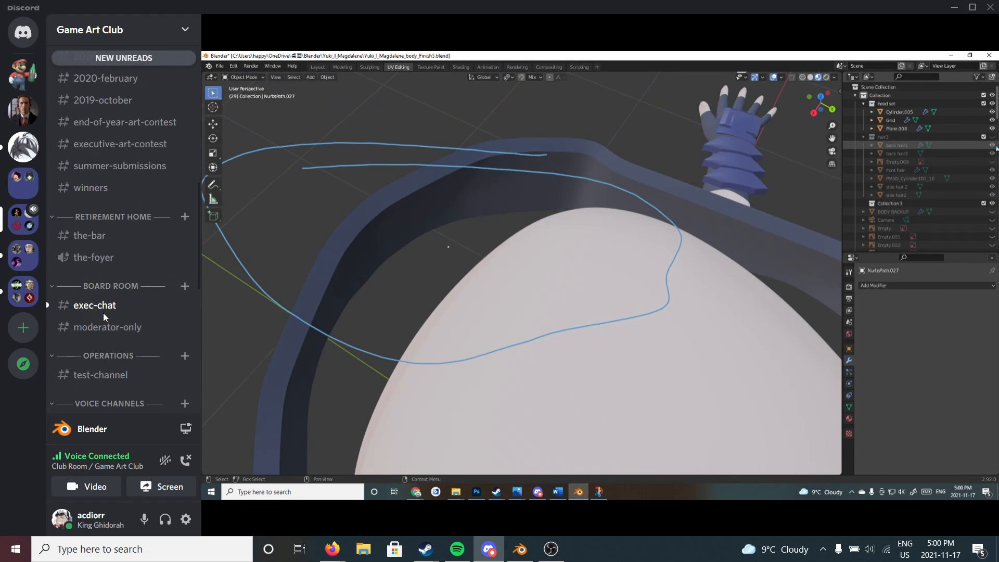
scroll(143, 260, "down", 6)
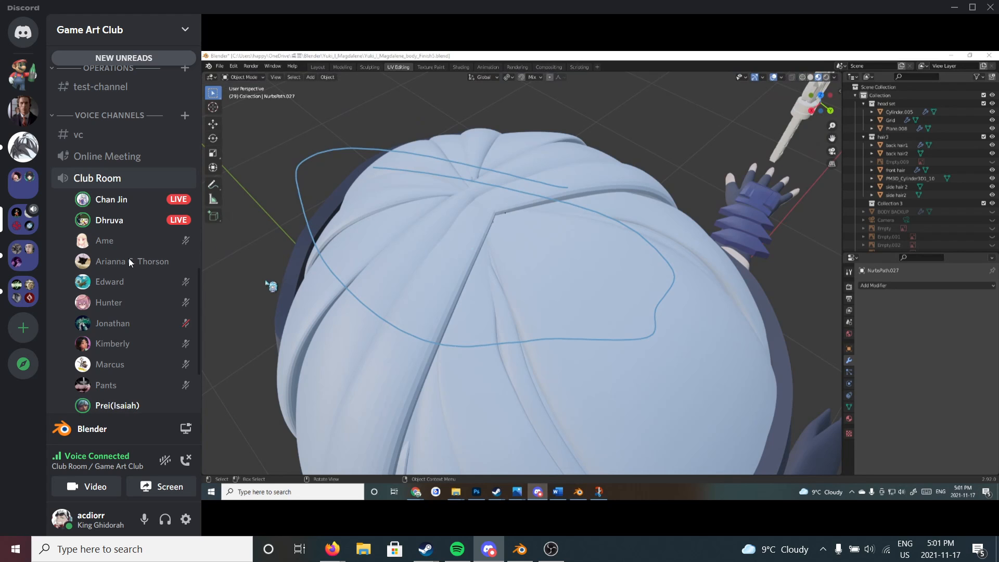
mouse_move(704, 393)
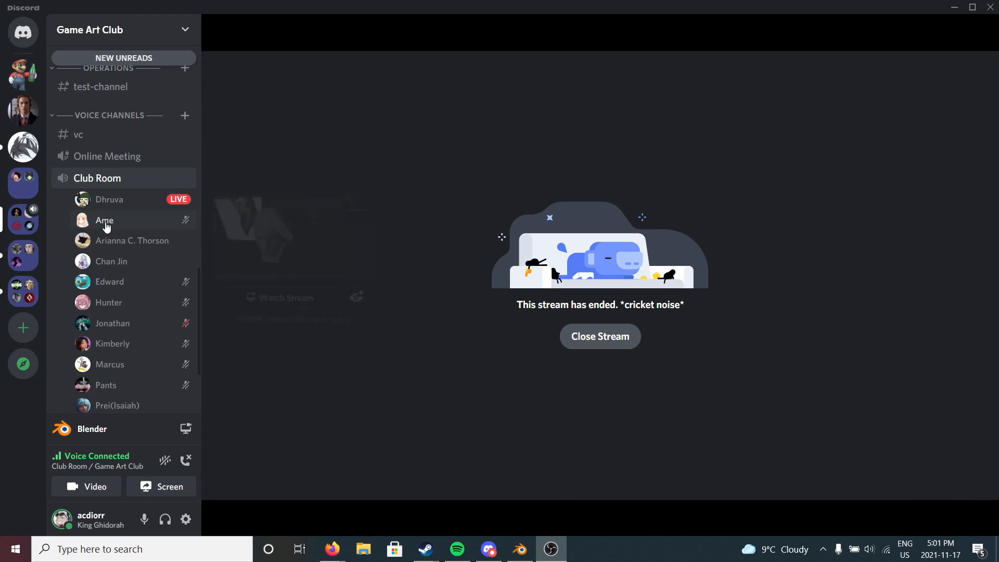
scroll(106, 227, "down", 2)
scroll(105, 225, "up", 5)
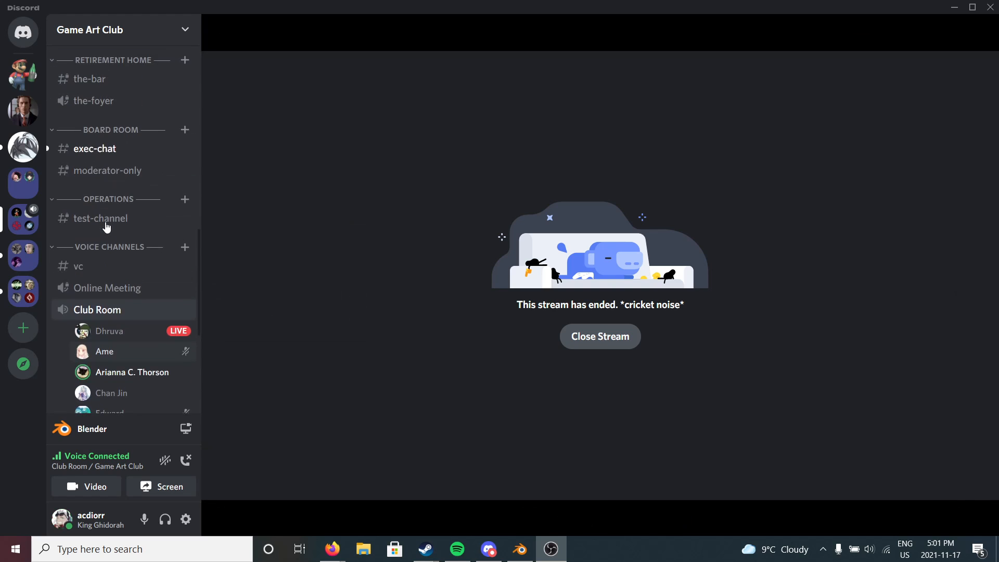
scroll(104, 224, "down", 5)
scroll(80, 199, "up", 4)
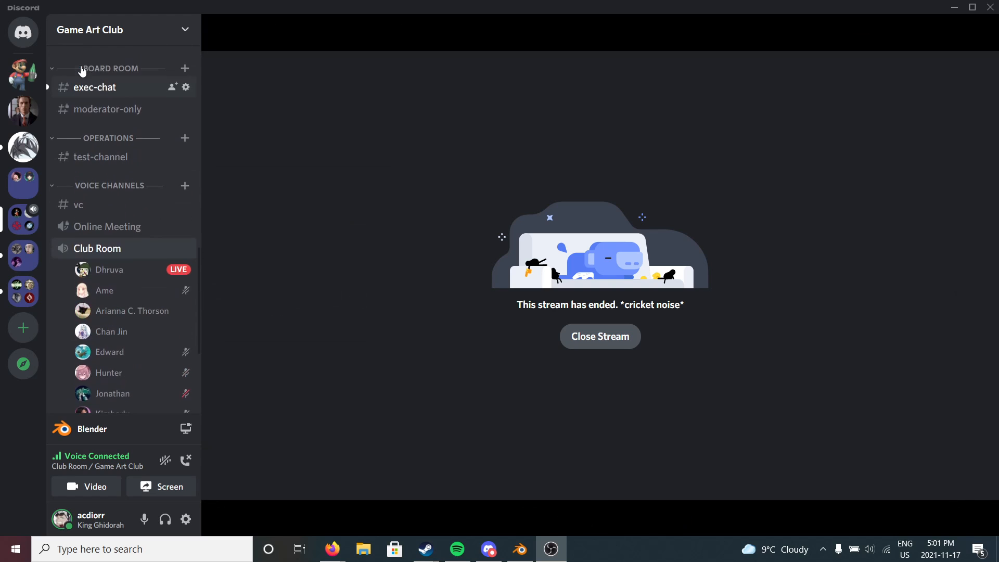
scroll(161, 233, "down", 6)
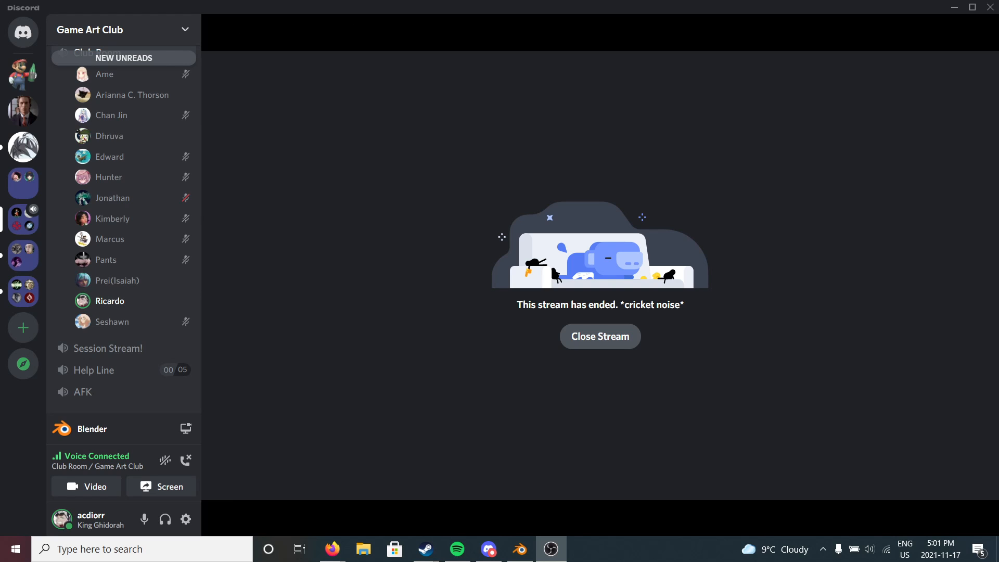
scroll(127, 188, "up", 5)
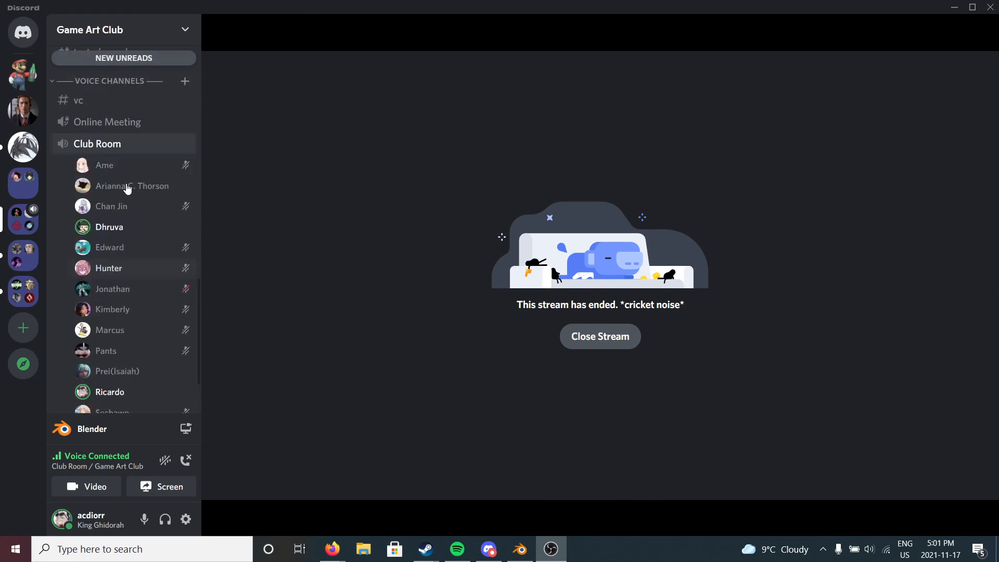
scroll(127, 188, "up", 3)
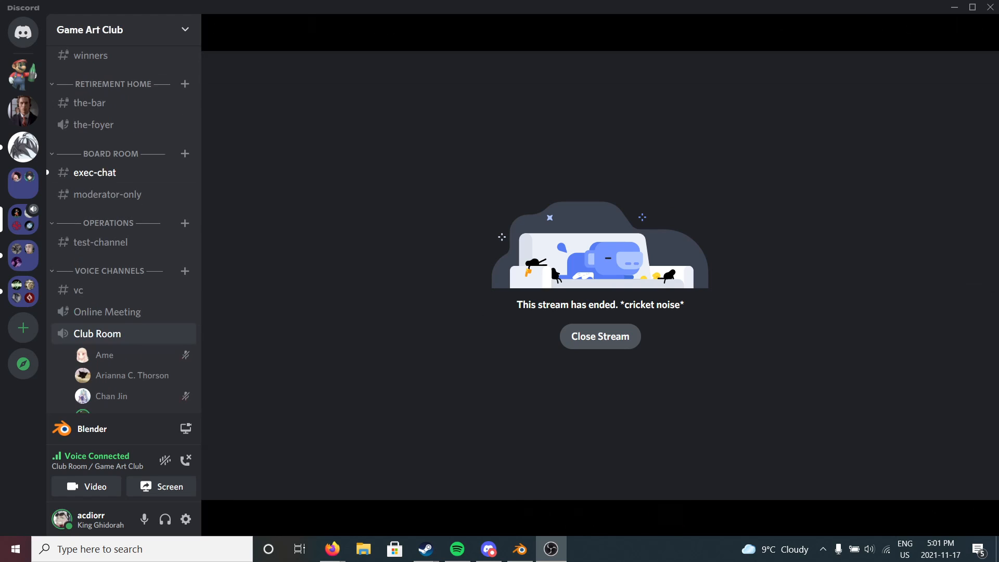